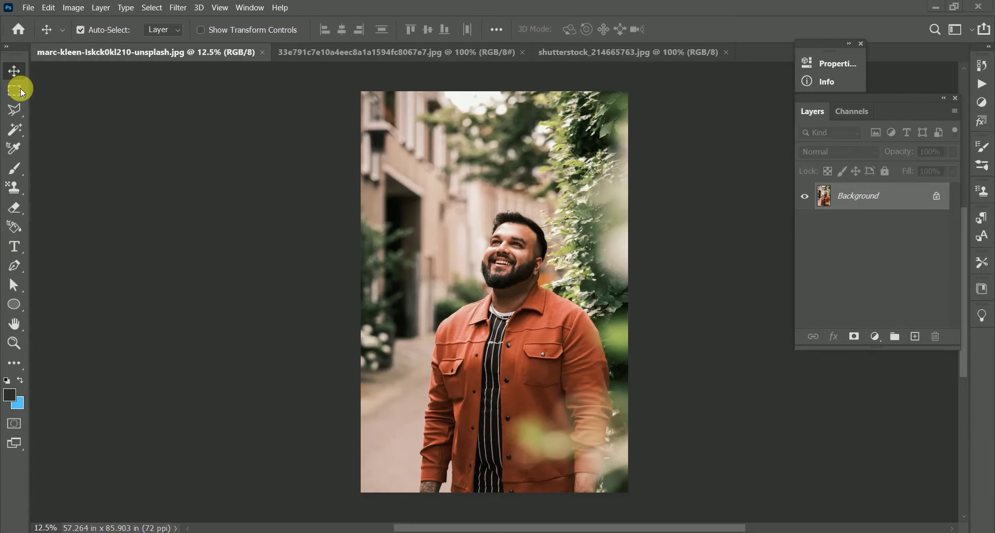
Review the brush-stroke and flag images, then duplicate the portrait onto Layer 1
left_click(378, 54)
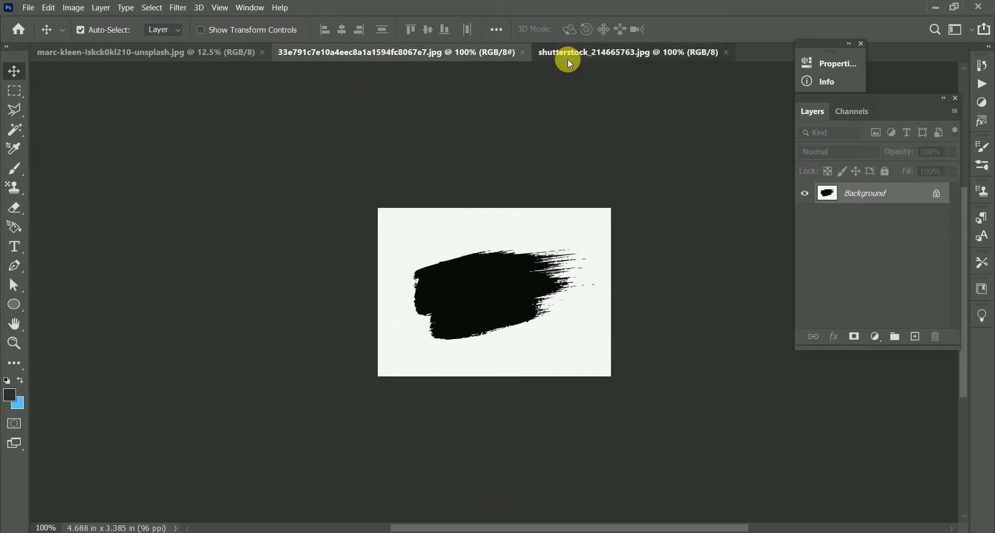
left_click(568, 59)
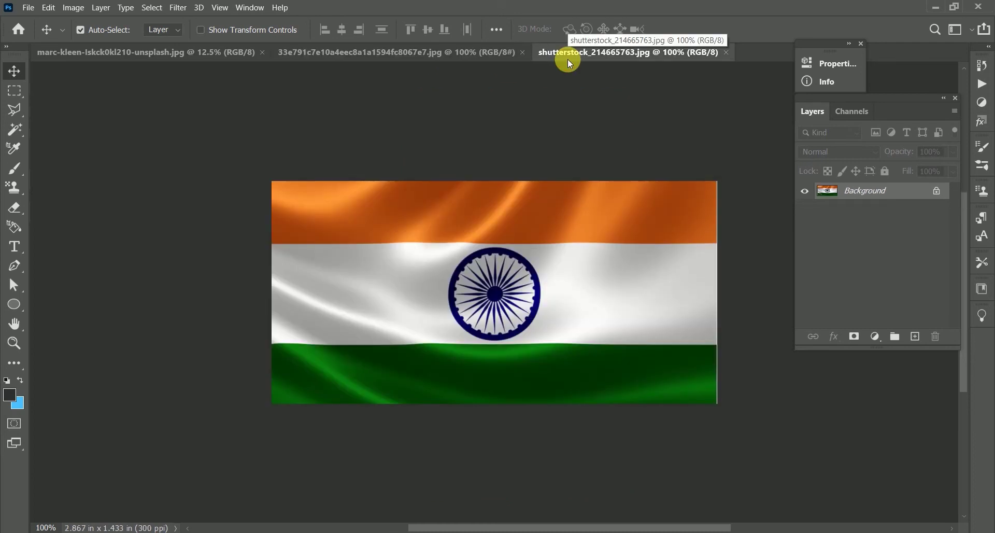
left_click(238, 48)
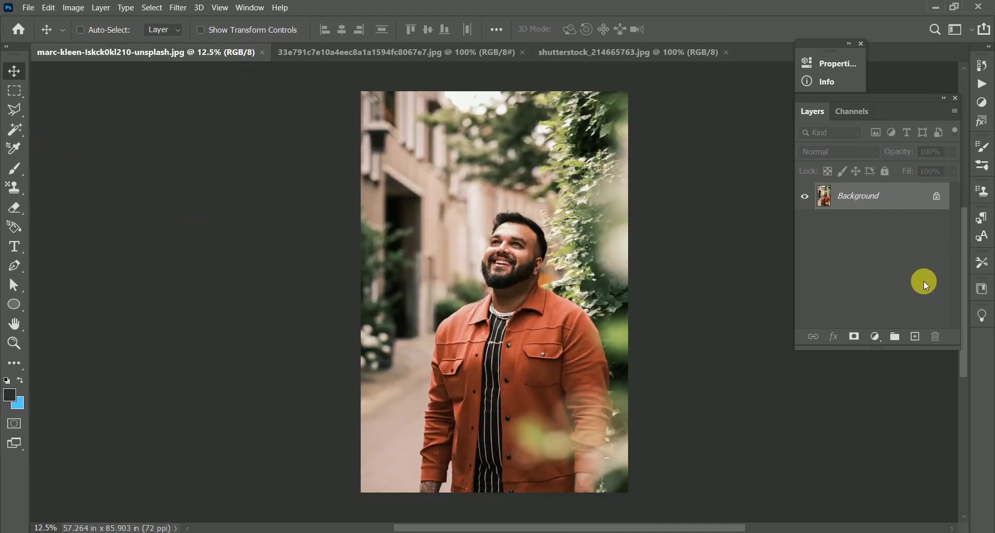
key("ctrl+j")
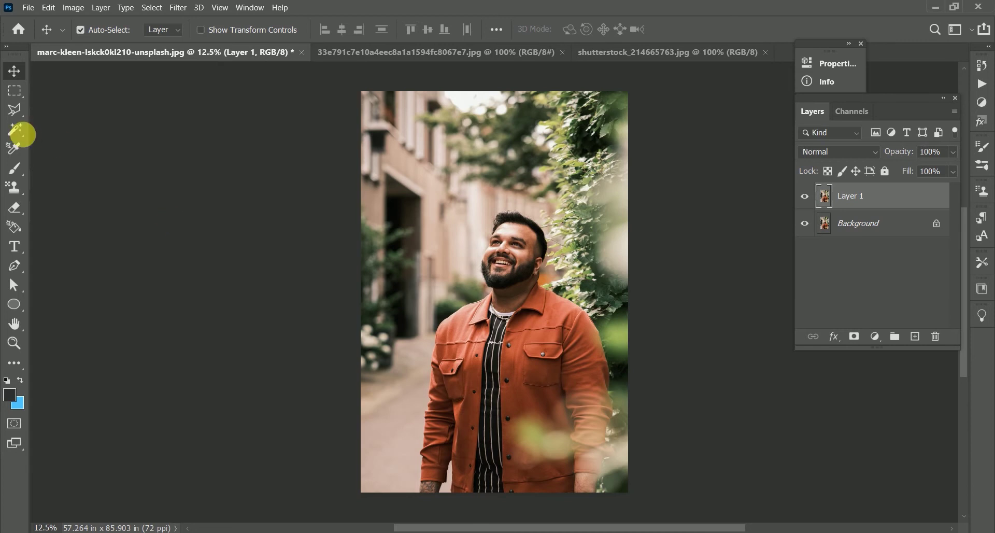
Select the smiling man's figure with the Object Selection Tool
left_click(19, 133)
left_click(409, 227)
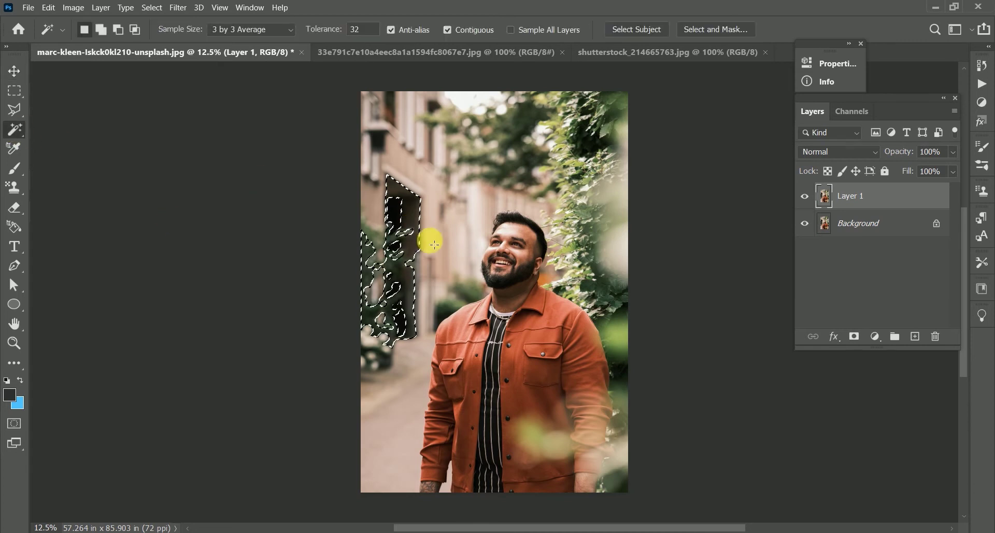
right_click(15, 129)
left_click(57, 127)
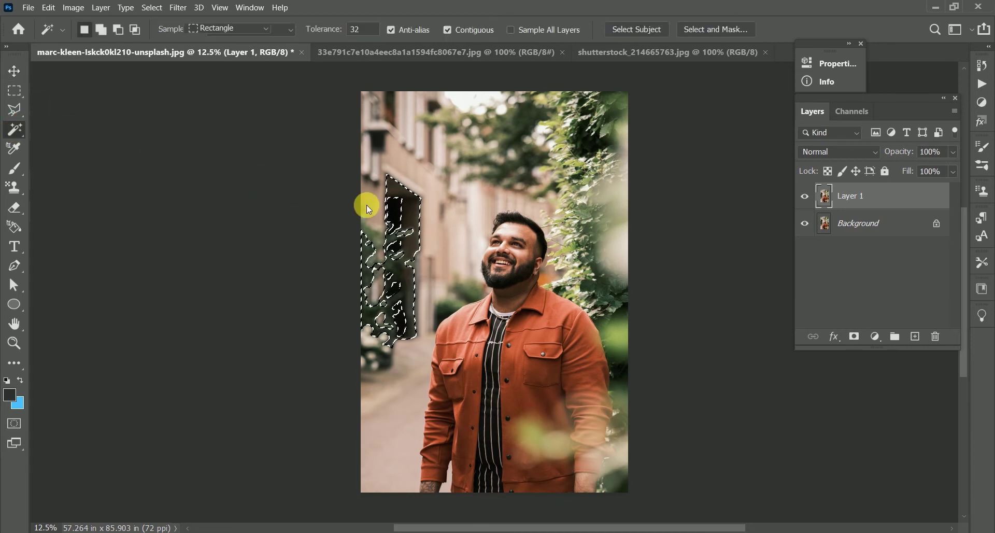
left_click_drag(430, 201, 658, 516)
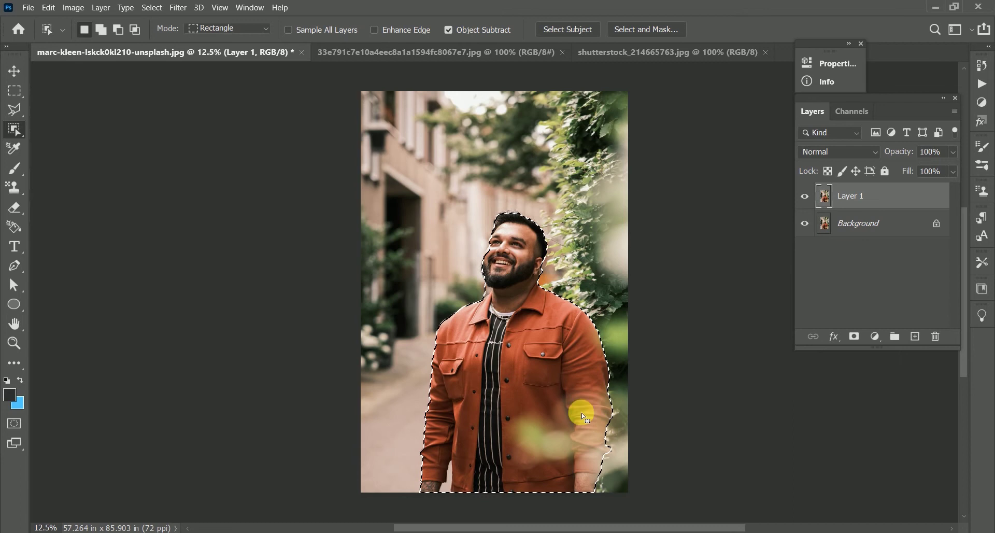
Zoom in on the man's face and refine the selection beside his cheek
key("z")
left_click_drag(539, 264, 570, 248)
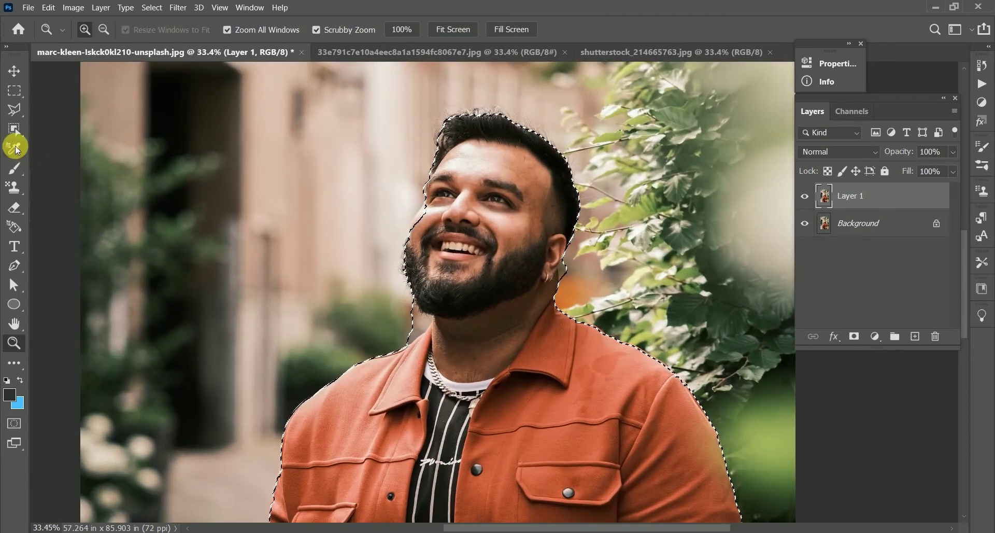
left_click(14, 129)
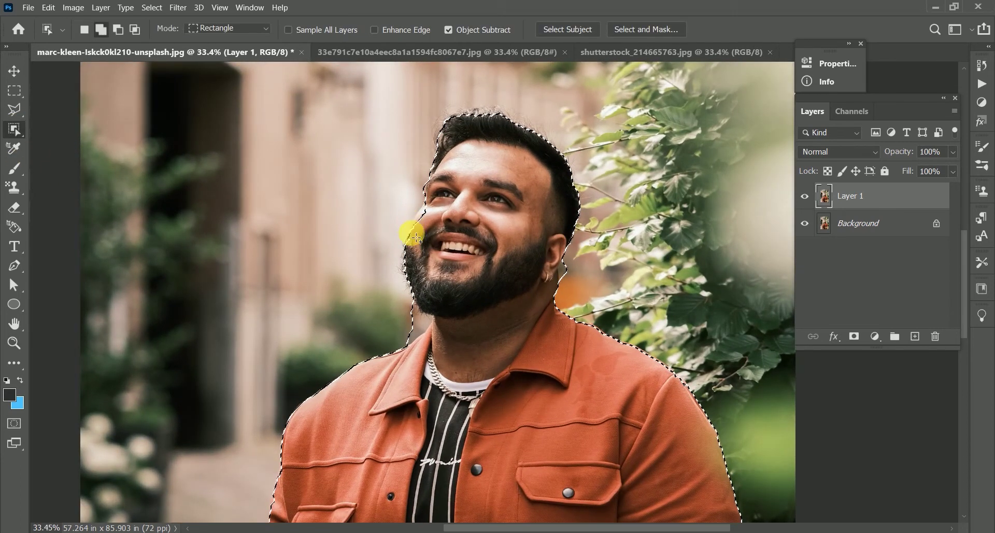
left_click_drag(408, 226, 418, 221)
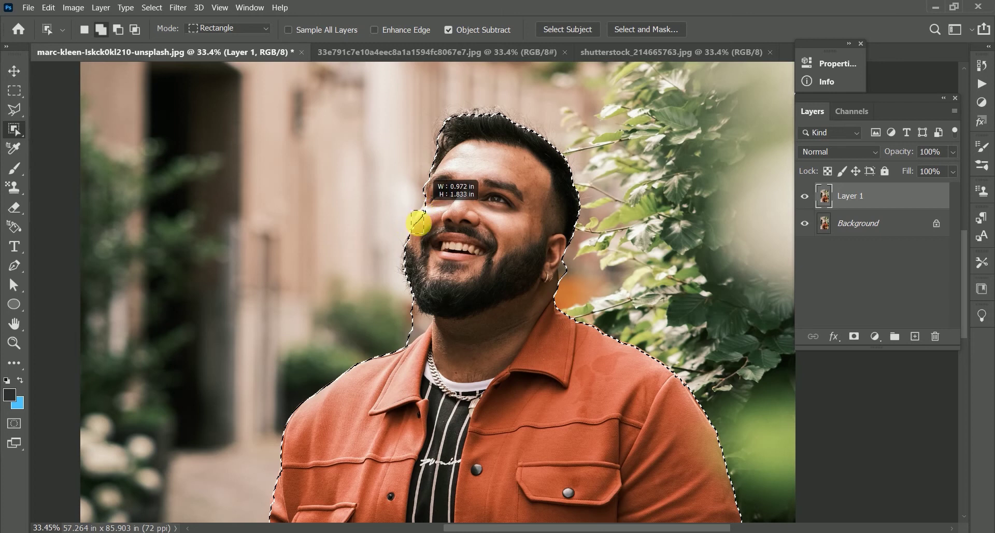
left_click_drag(418, 223, 419, 223)
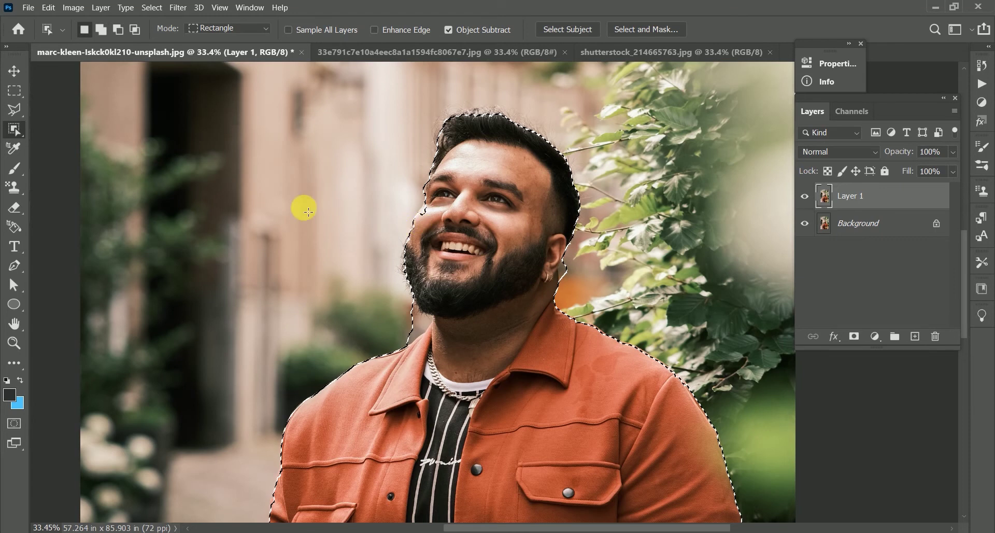
right_click(14, 129)
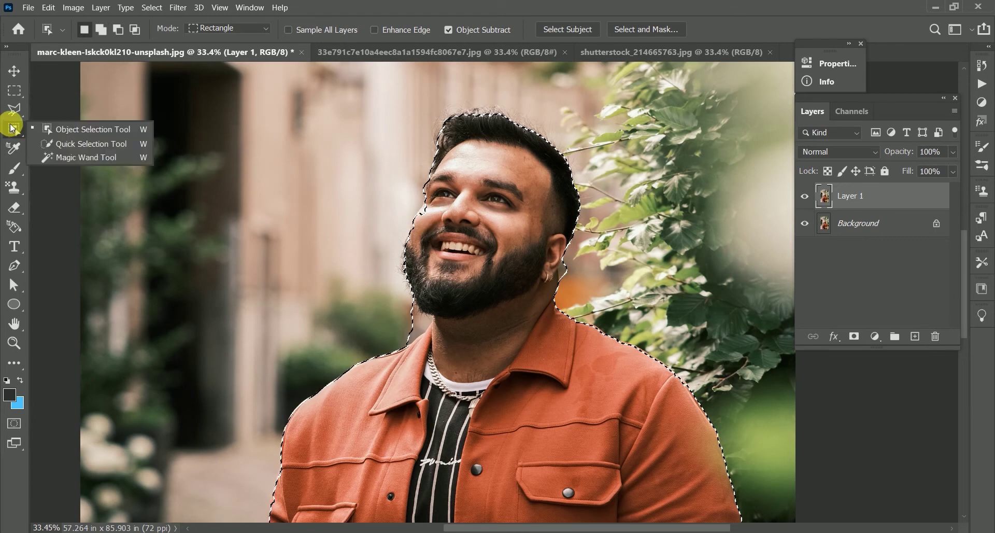
Refine the selection with Quick Selection, subtracting background near the ear, chin and neck
left_click(59, 143)
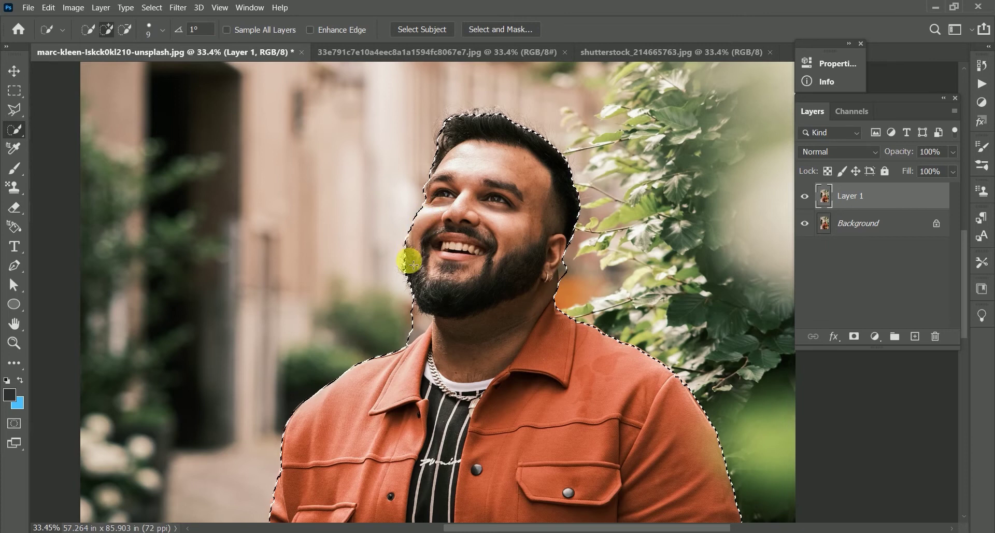
left_click_drag(488, 267, 562, 282)
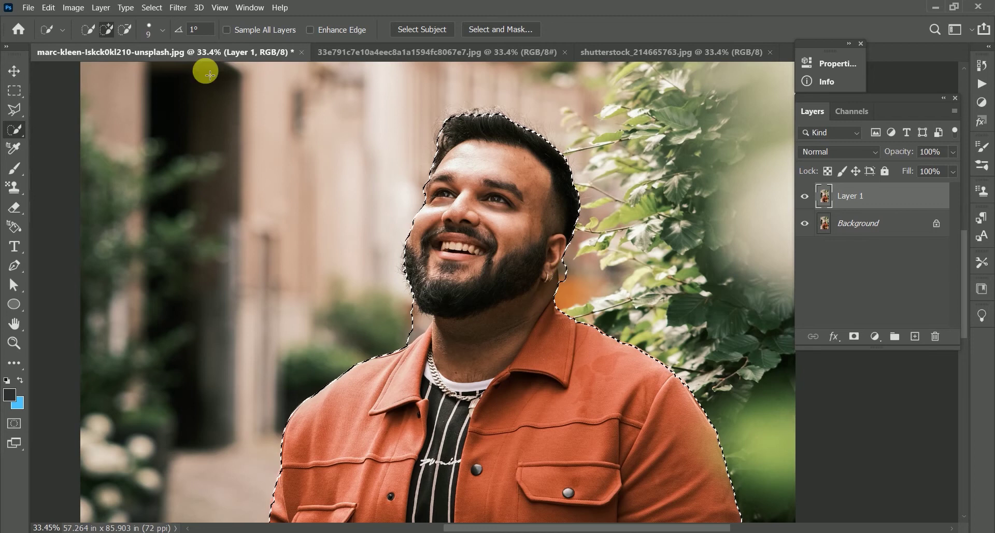
left_click(126, 29)
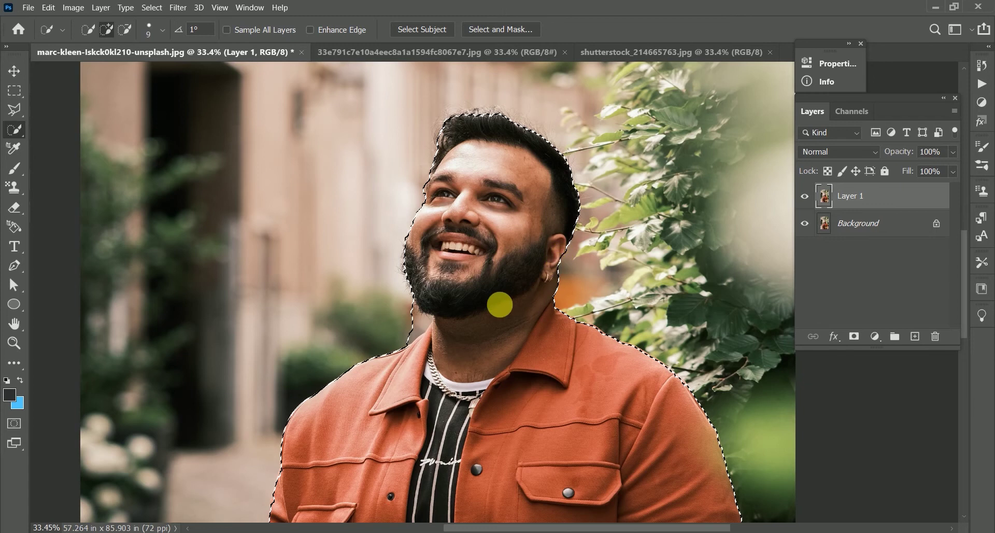
key("alt")
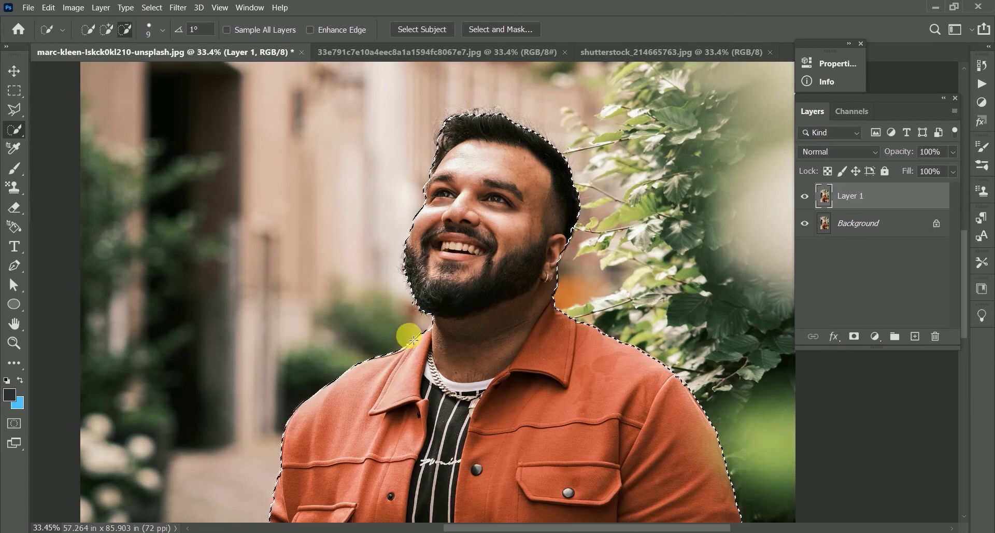
left_click_drag(413, 340, 402, 337)
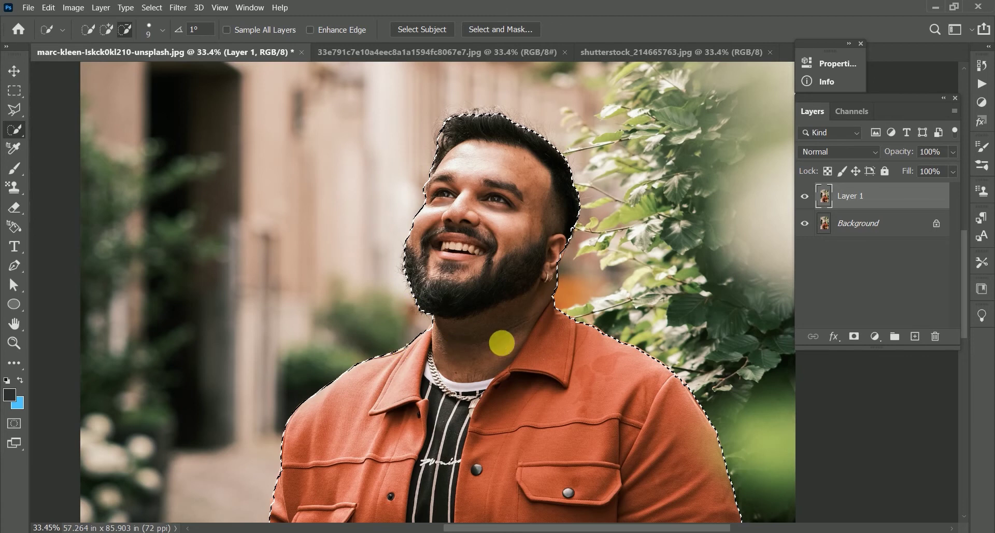
Mask Layer 1 to the selected man and hide the Background layer
key("ctrl+0")
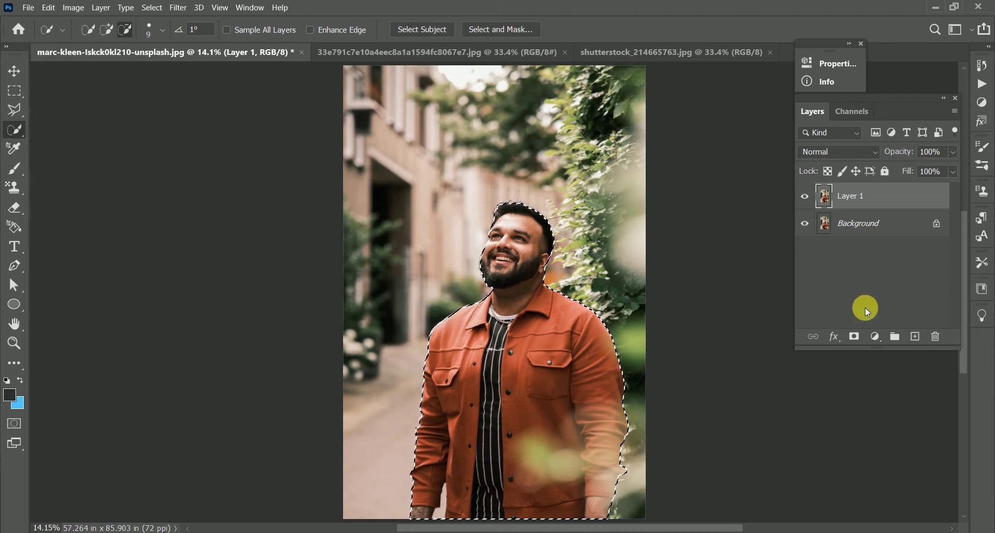
left_click(854, 337)
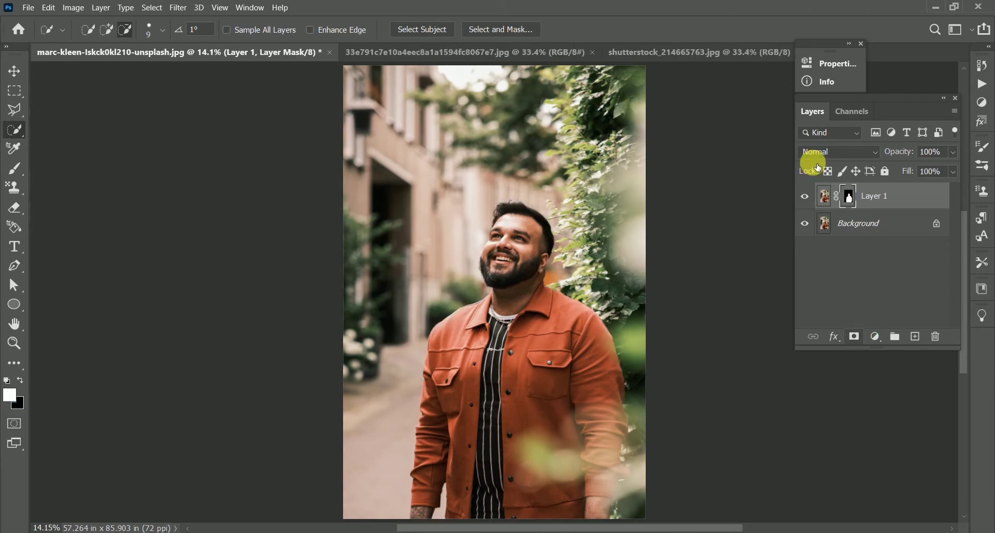
left_click(805, 224)
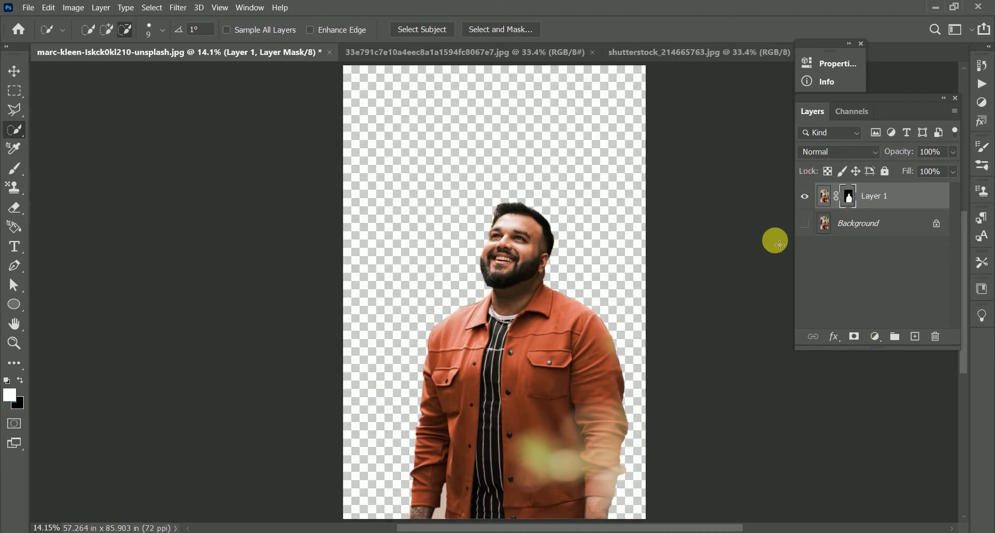
Bring the Indian flag in as Layer 2 and stretch it across the canvas width
key("v")
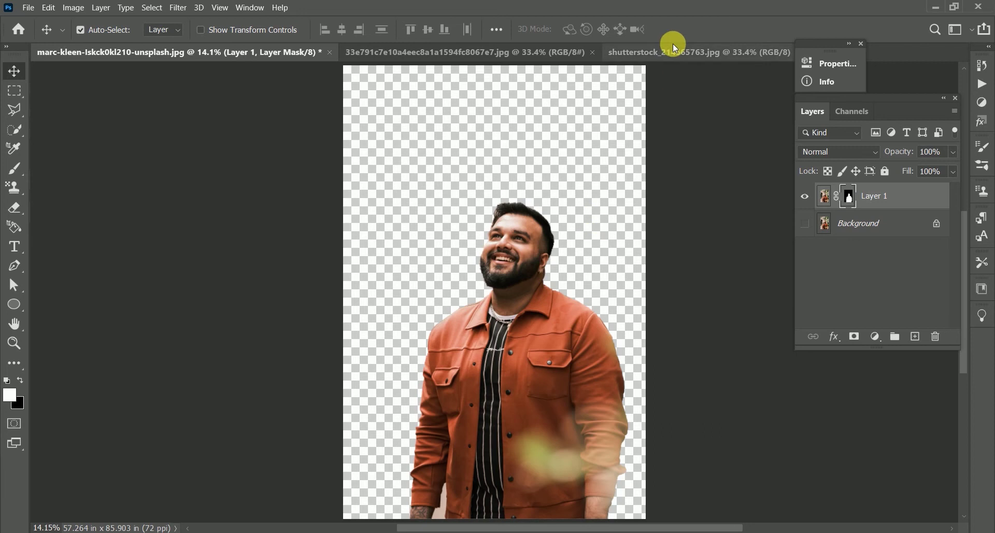
left_click(661, 55)
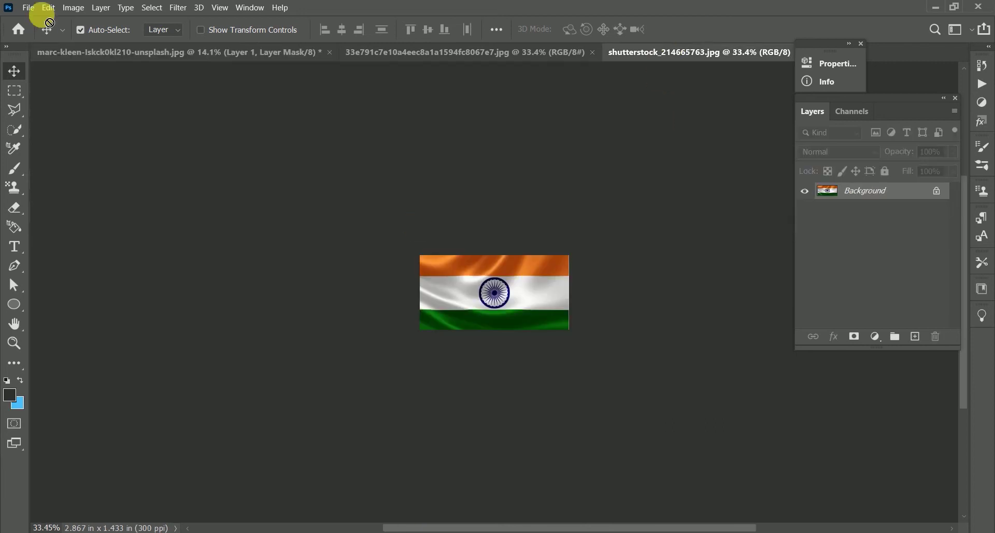
left_click_drag(98, 58, 426, 254)
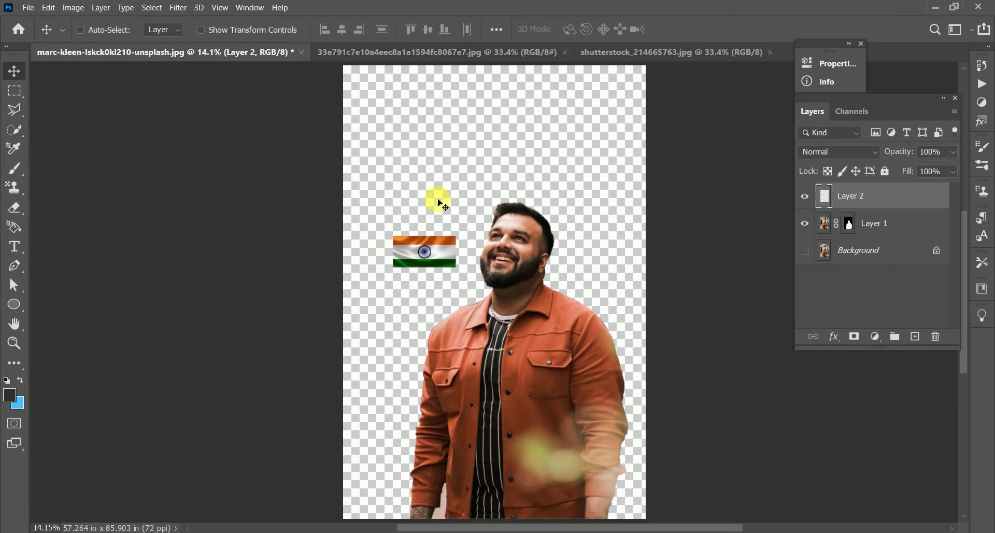
key("ctrl+t")
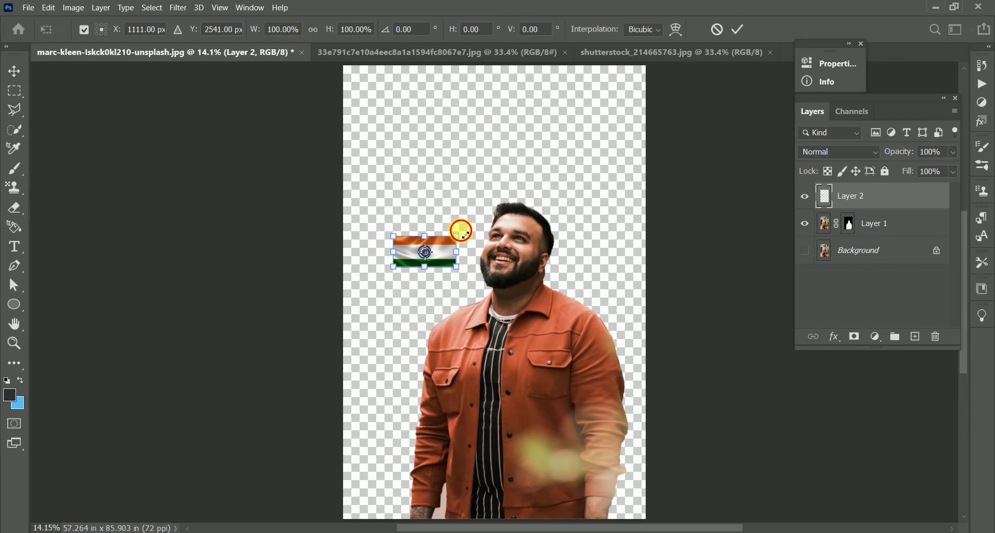
left_click_drag(462, 231, 688, 94)
left_click_drag(613, 166, 605, 261)
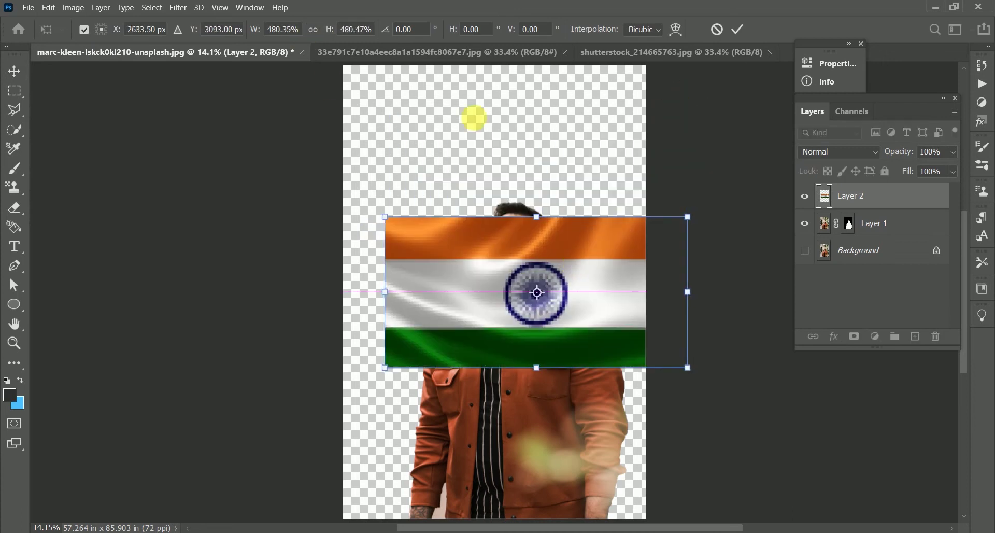
left_click_drag(385, 216, 262, 155)
mouse_move(533, 286)
left_mouse_down()
mouse_move(475, 247)
mouse_move(544, 243)
left_mouse_up()
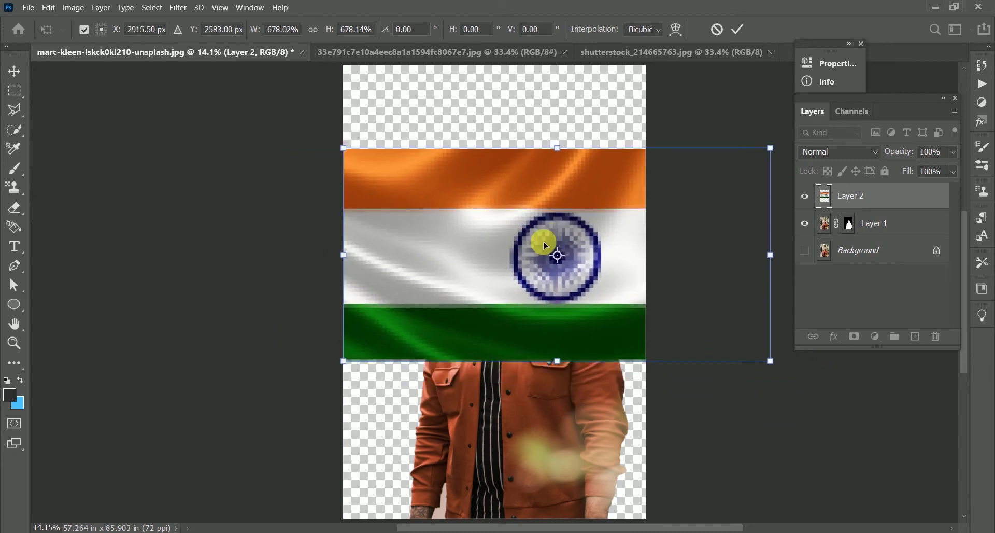
key("Return")
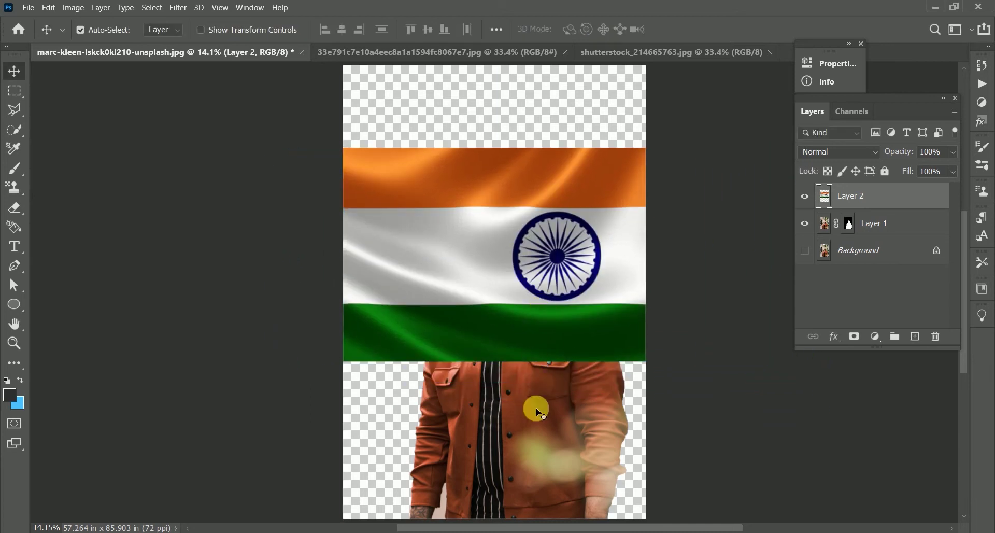
Place the man's layer above the flag and move him up-left over it
left_click(867, 232)
left_click_drag(866, 242, 863, 197)
mouse_move(528, 491)
left_mouse_down()
mouse_move(496, 377)
mouse_move(472, 380)
left_mouse_up()
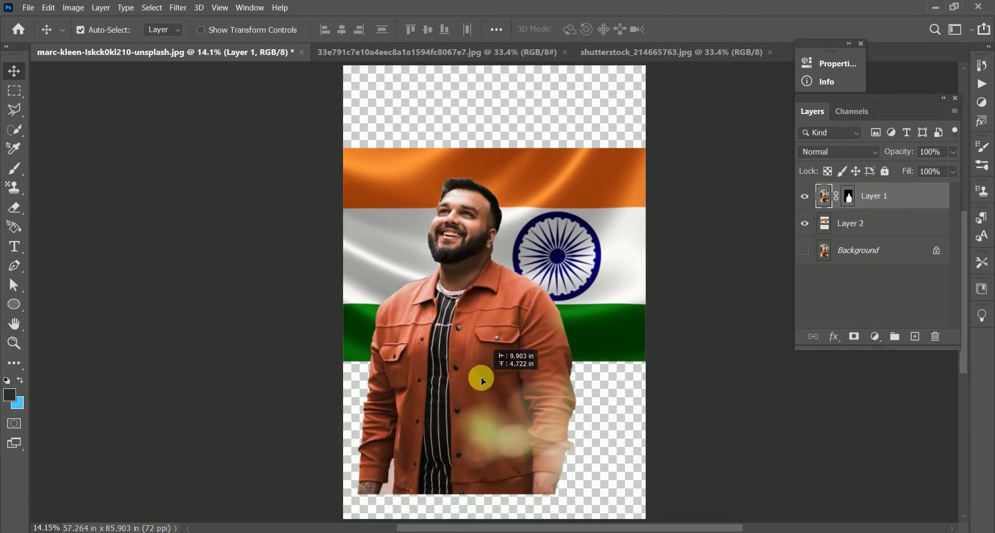
left_click_drag(556, 250, 550, 250)
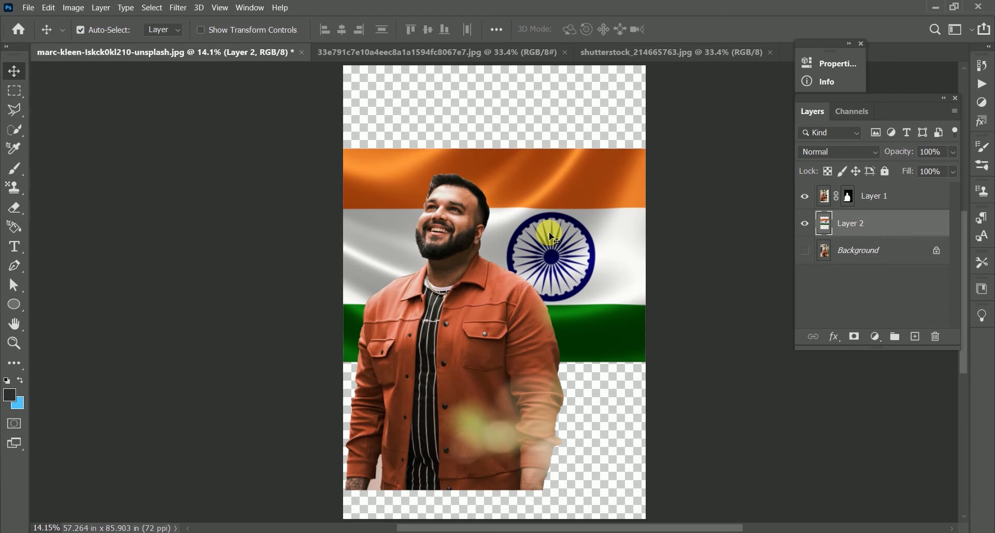
Rescale the flag to about 111% so it fits the canvas edges behind the man
key("ctrl+t")
left_click_drag(338, 149, 311, 138)
mouse_move(573, 234)
left_mouse_down()
mouse_move(578, 246)
mouse_move(561, 232)
left_mouse_up()
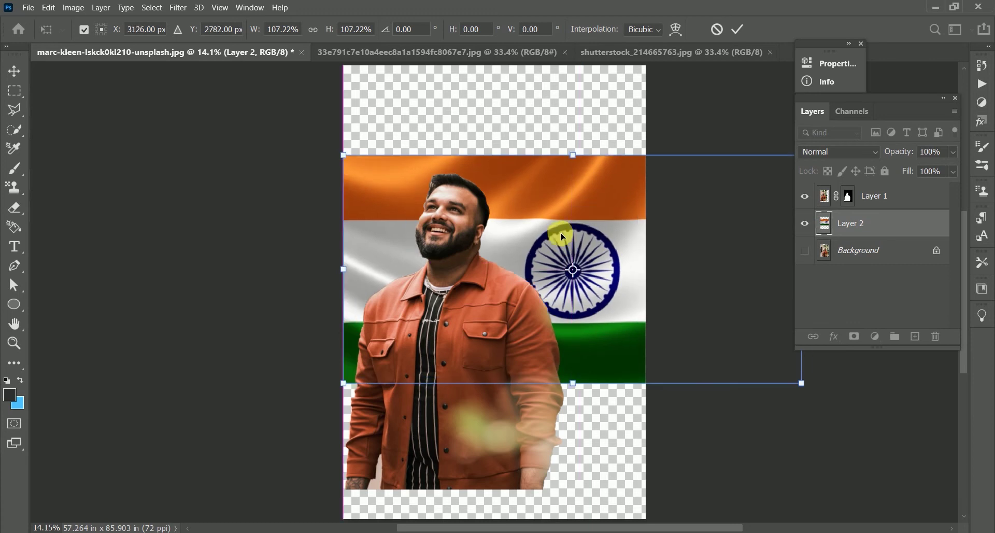
left_click_drag(343, 155, 329, 148)
left_click_drag(583, 238, 598, 238)
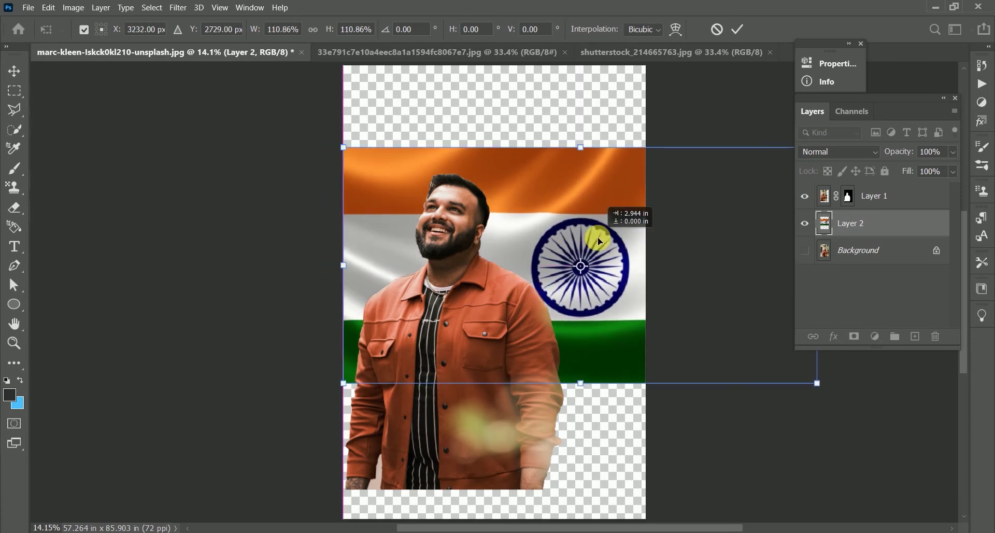
key("Return")
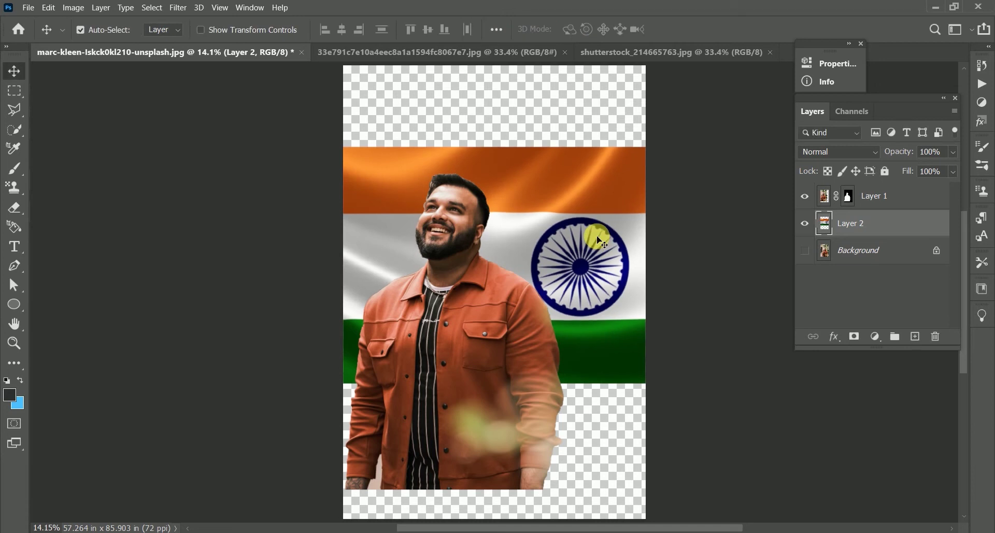
Add the black brush-stroke image as Layer 3 above the man, enlarged to about 1311% across the canvas
left_click(500, 54)
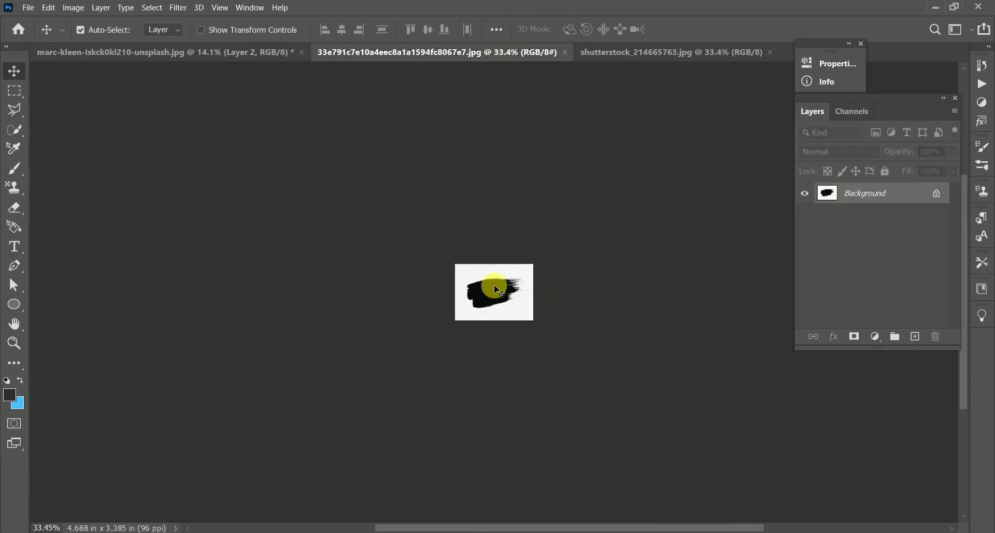
mouse_move(493, 299)
left_mouse_down()
mouse_move(125, 54)
mouse_move(485, 249)
left_mouse_up()
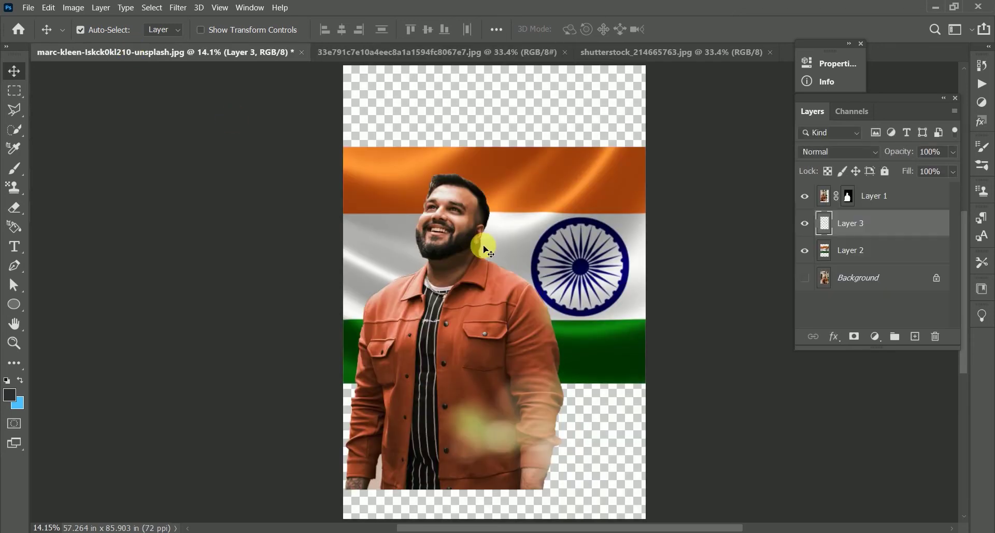
left_click_drag(847, 228, 855, 196)
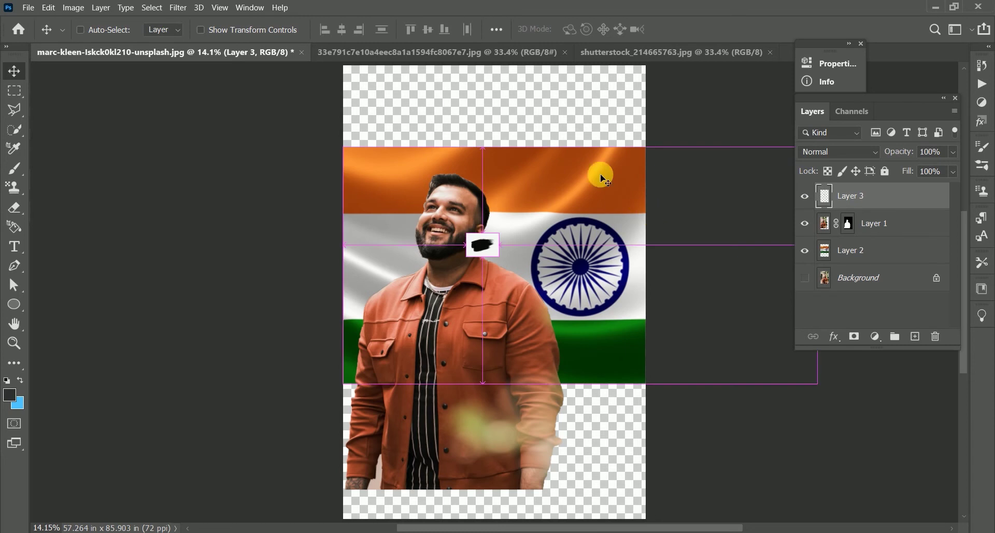
key("ctrl+t")
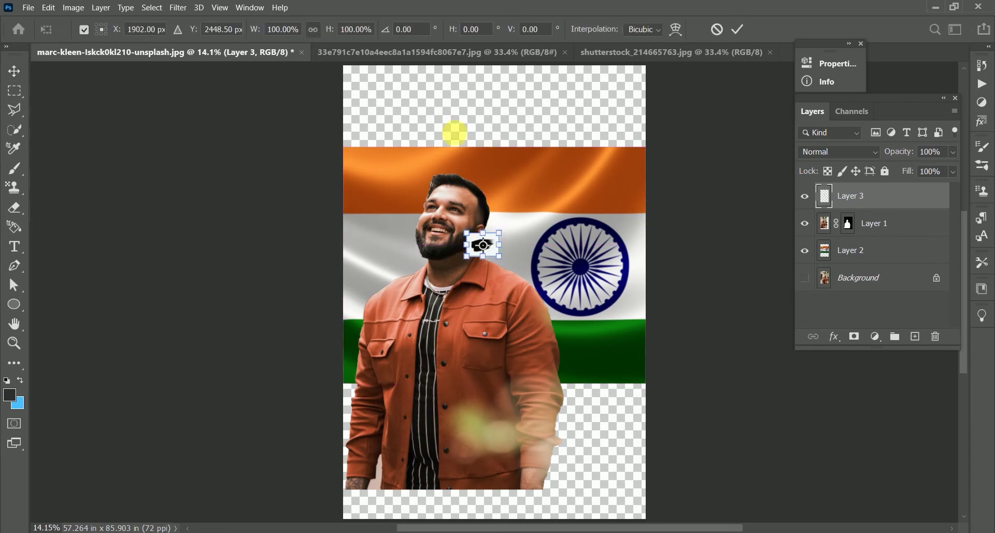
left_click_drag(506, 235, 705, 83)
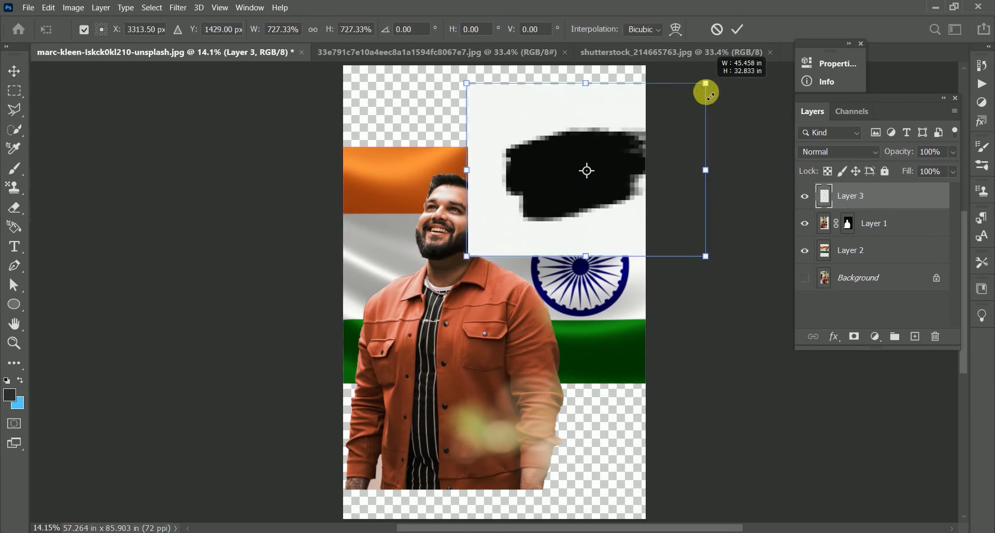
left_click_drag(467, 256, 273, 396)
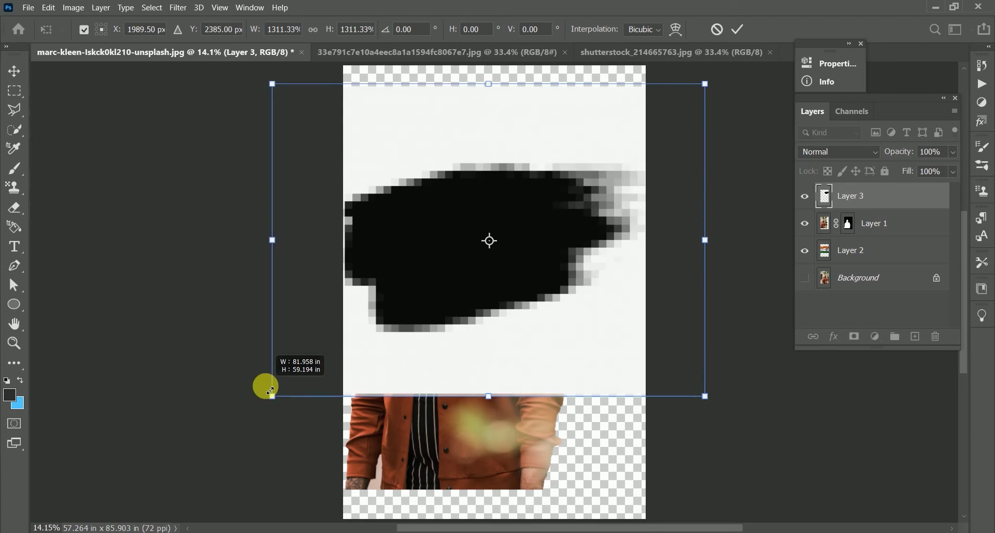
key("Return")
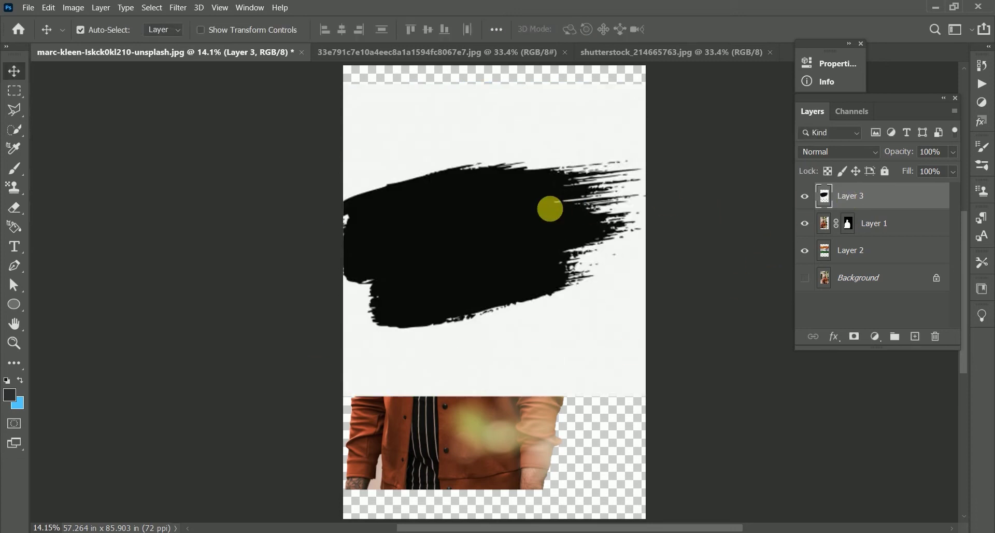
left_click_drag(547, 209, 554, 209)
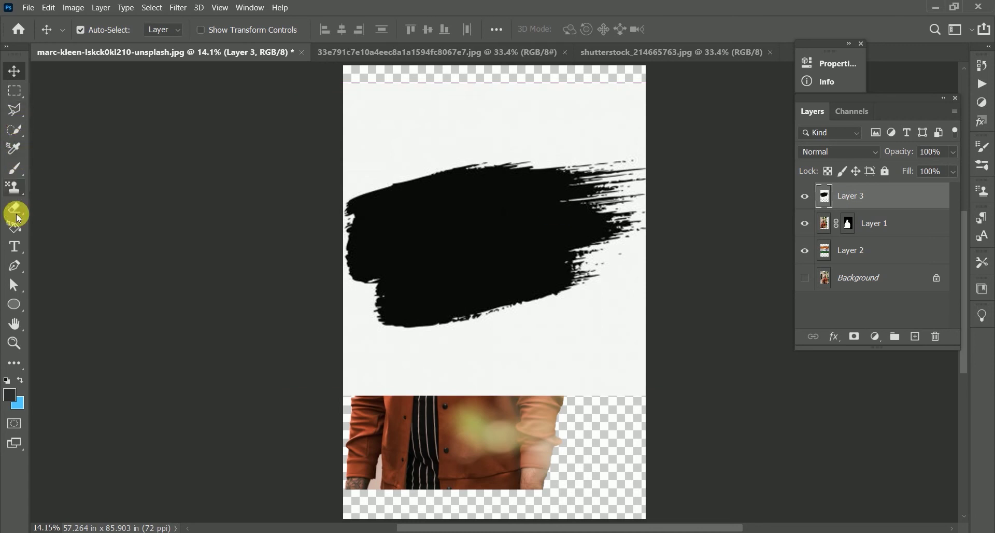
Select the white area around the brush stroke with the Magic Wand and delete it
left_click(16, 138)
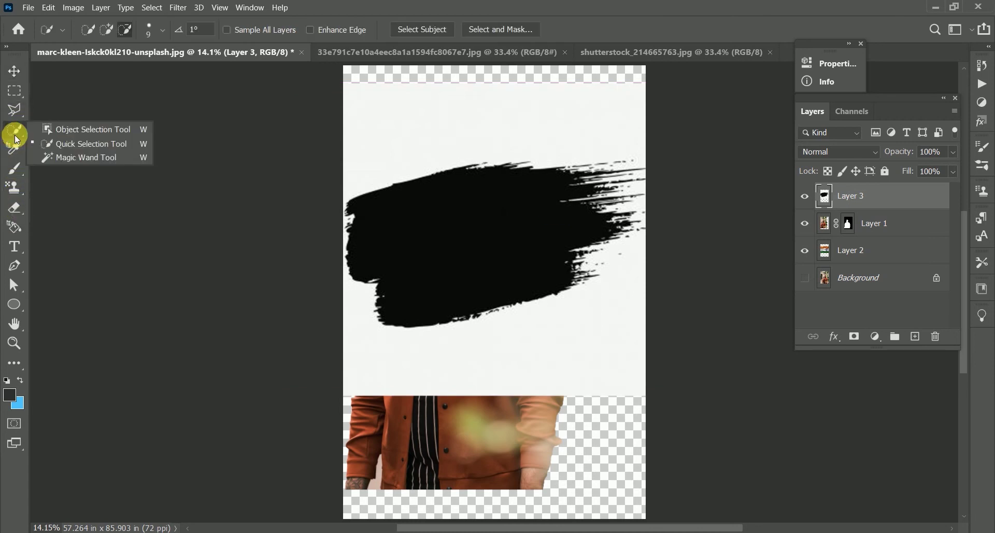
left_click(67, 157)
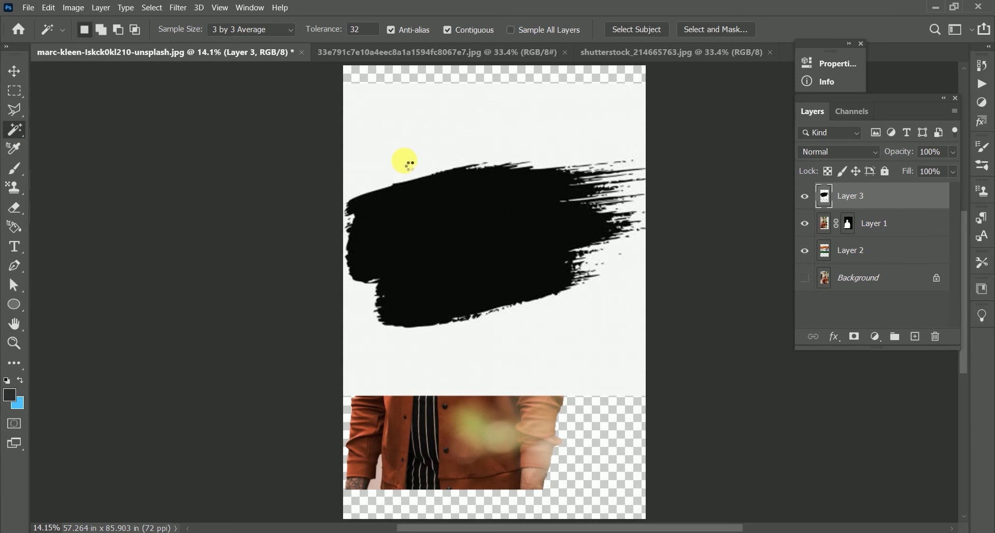
left_click(406, 165)
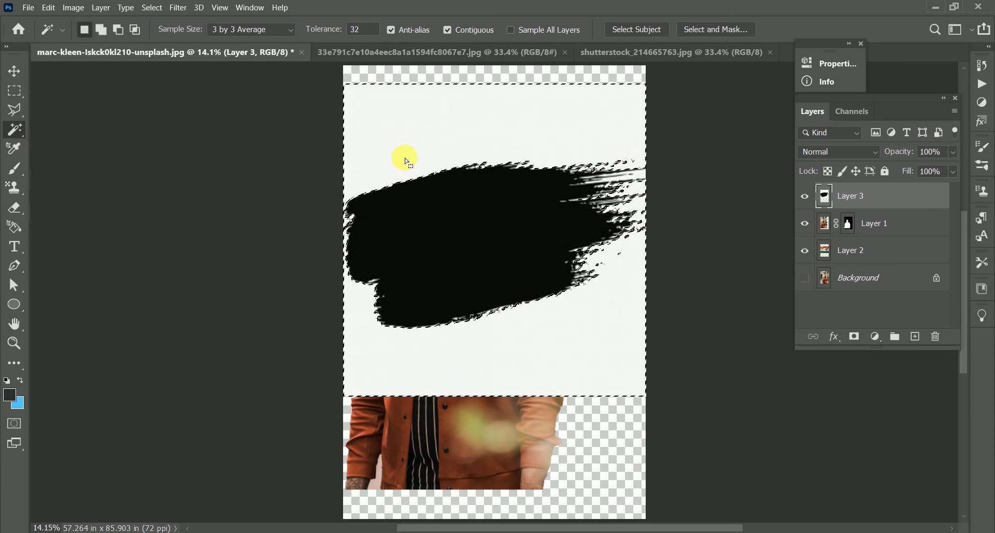
key("Delete")
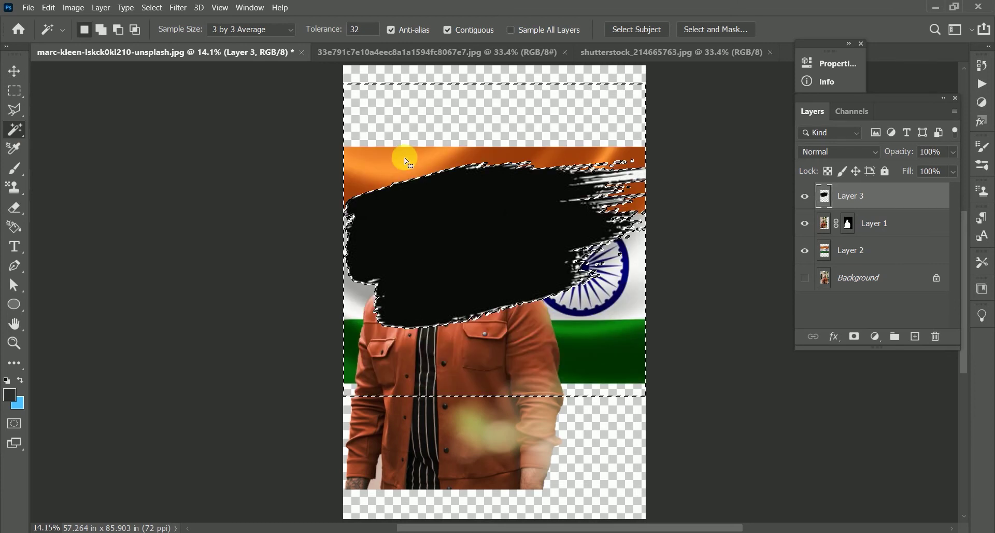
left_click(624, 181)
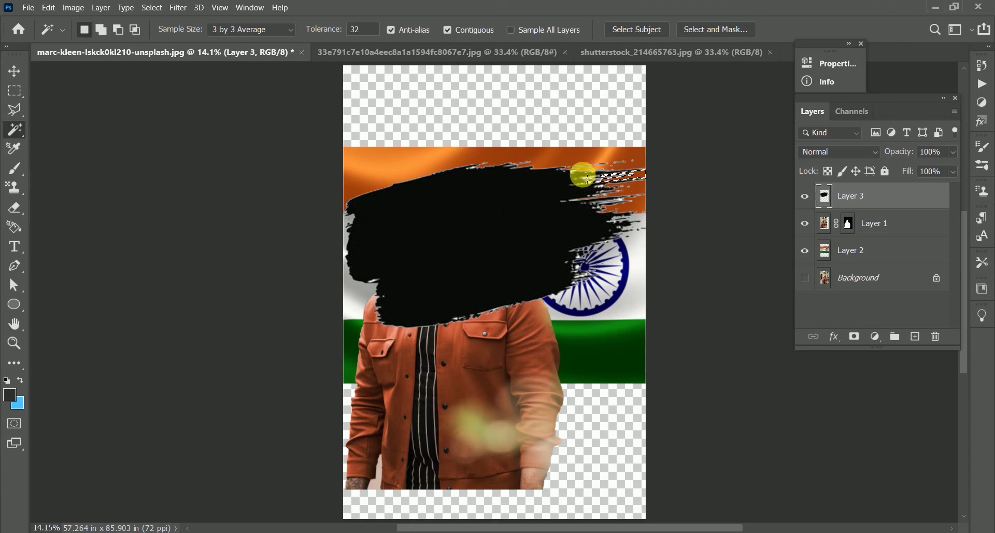
Reselect the leftover area along the stroke's streaky edge, then deselect
left_click(573, 168)
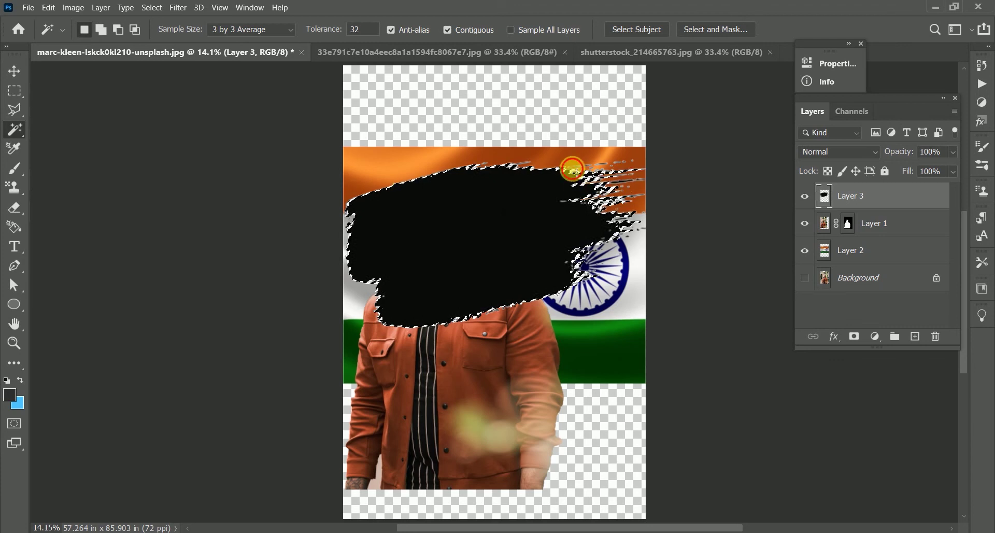
left_click(573, 171)
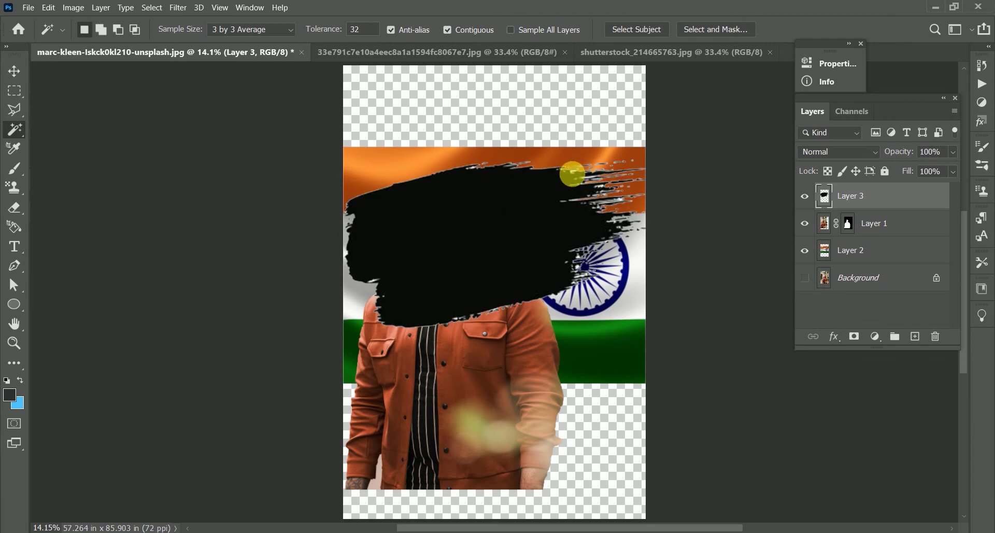
left_click(573, 173)
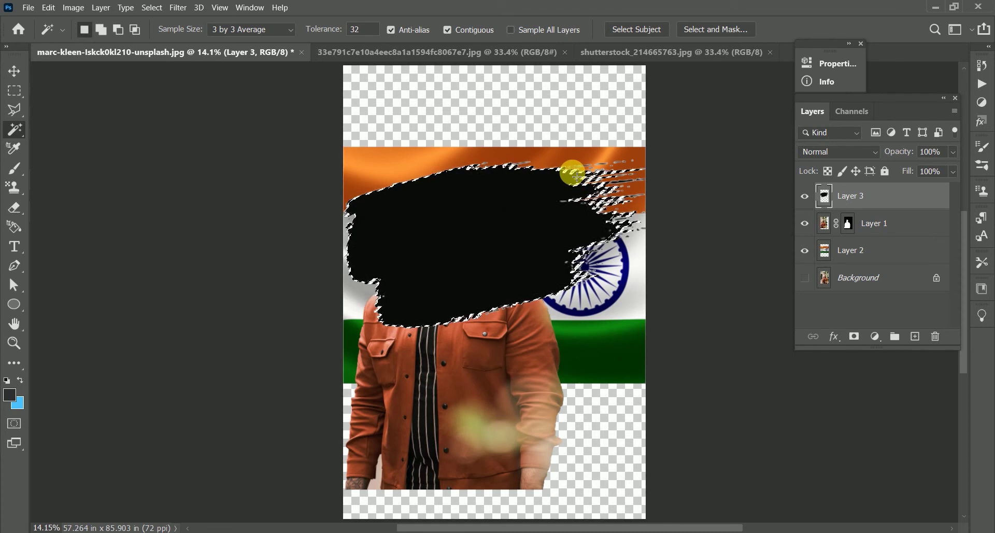
left_click(626, 208)
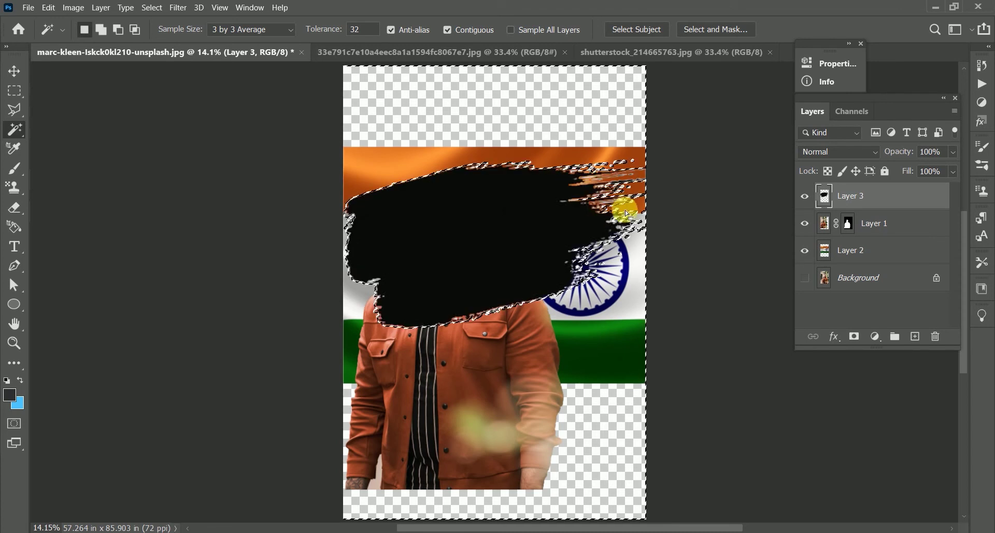
key("ctrl+d")
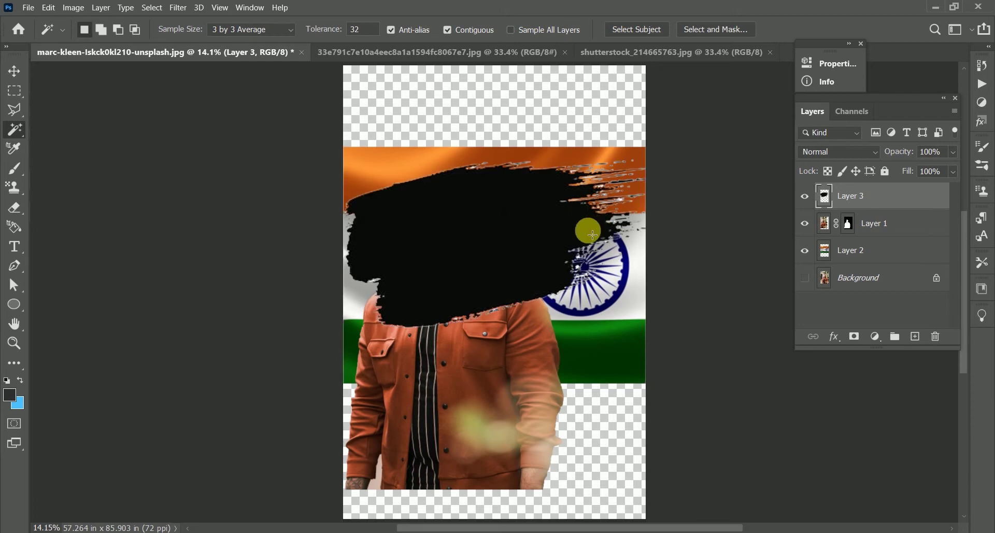
Move the brush stroke below the man's face and place Layer 3 beneath the flag layer
key("v")
left_click_drag(513, 229, 518, 274)
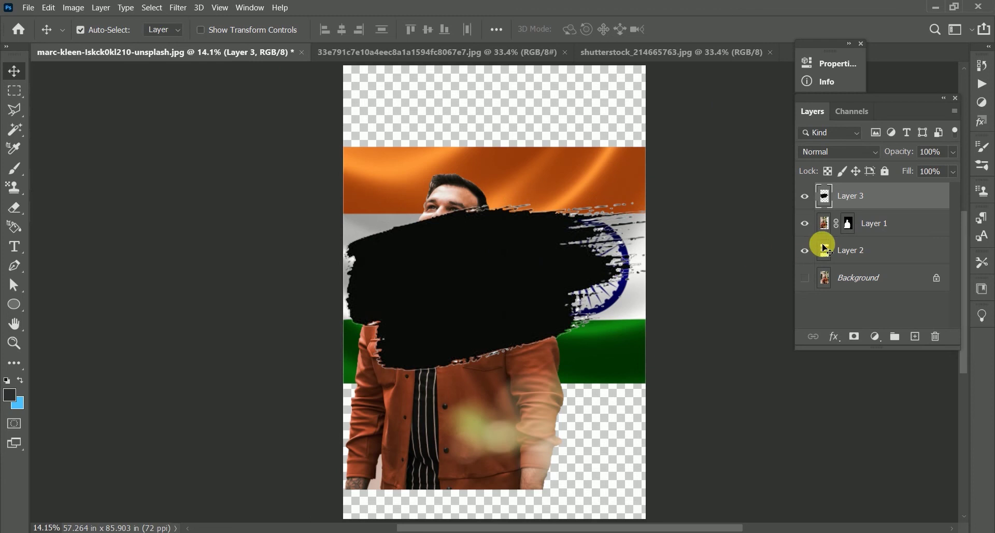
left_click_drag(871, 196, 875, 253)
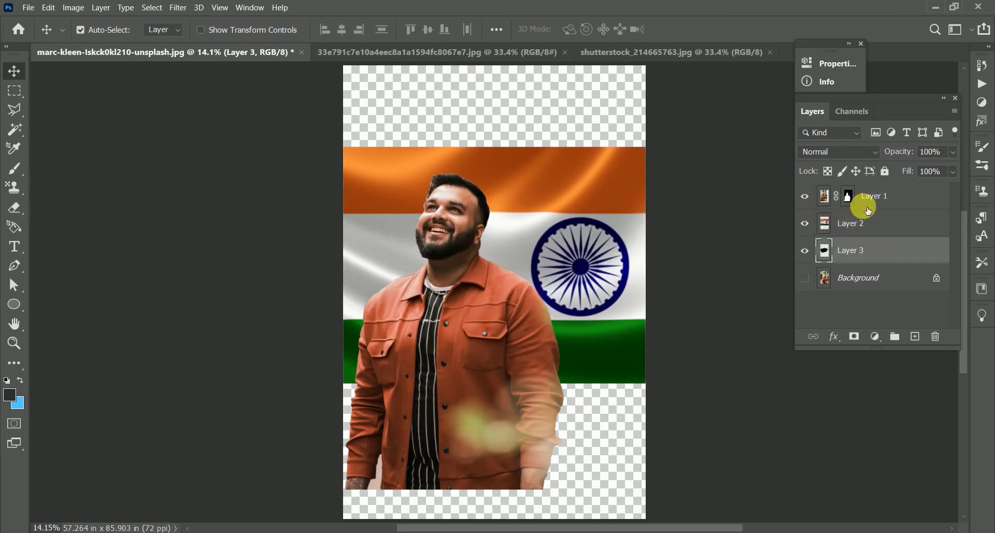
Clip the flag (Layer 2) to the brush stroke and the man (Layer 1) to the flag
left_click(868, 232)
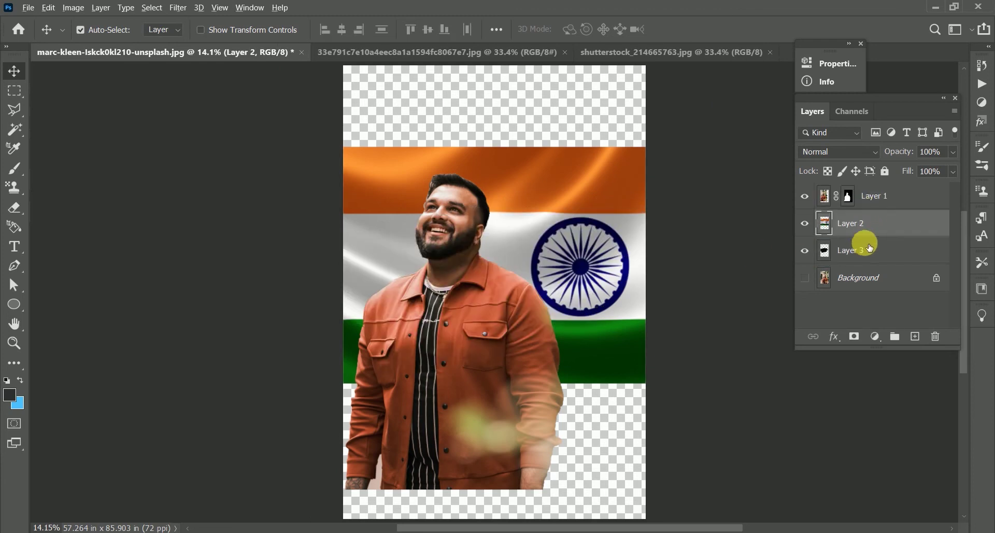
left_click(868, 241, "alt")
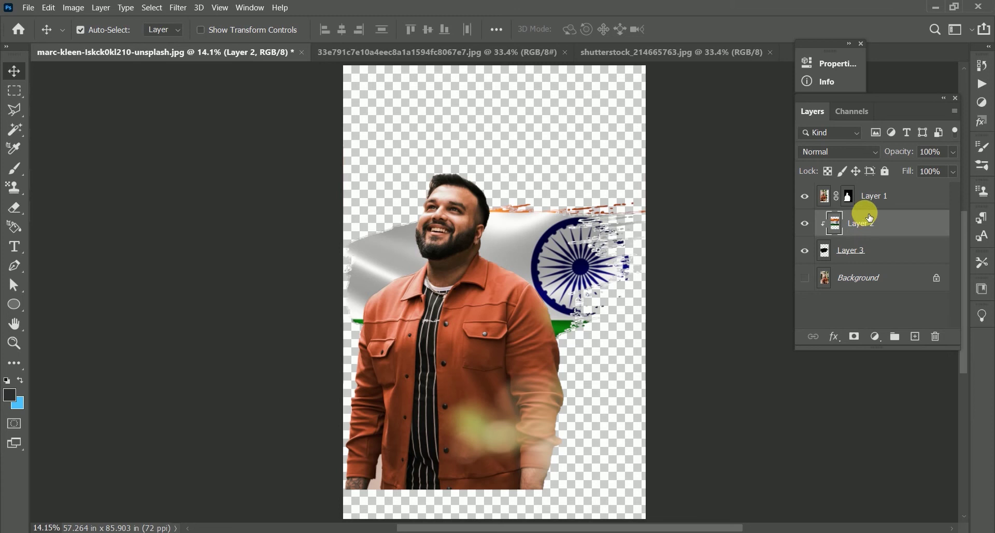
left_click(877, 196)
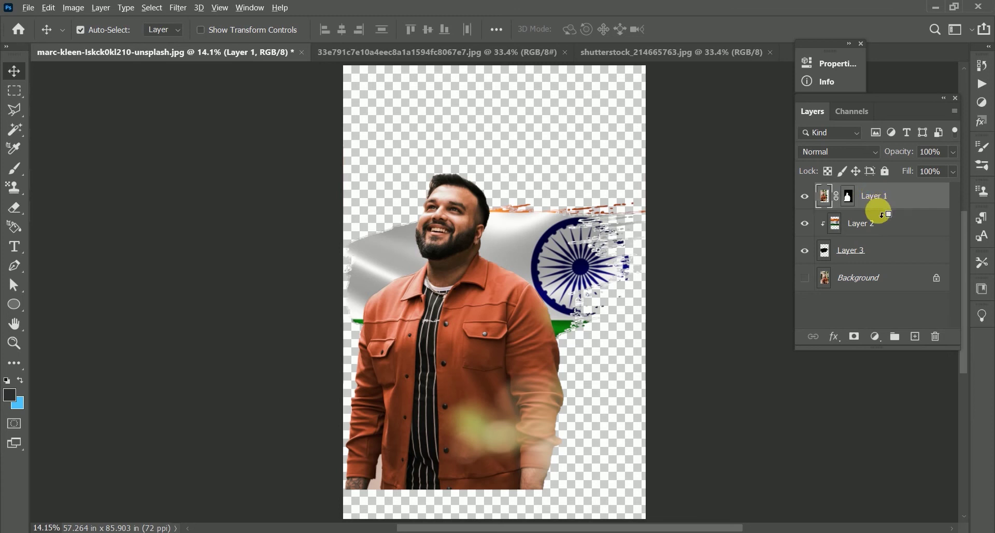
left_click(881, 214, "alt")
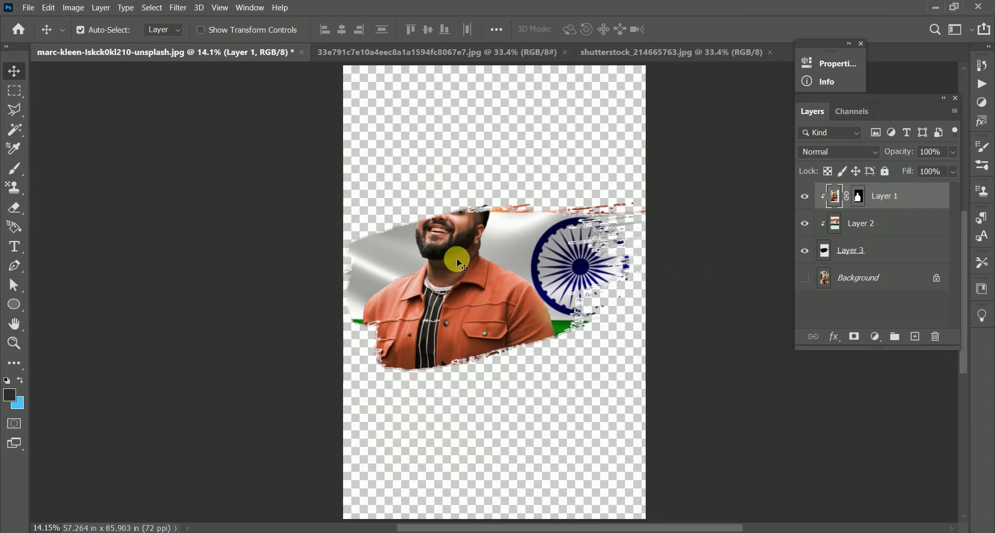
Move the man lower inside the stroke and convert his layer to a smart object
left_click_drag(461, 272, 461, 304)
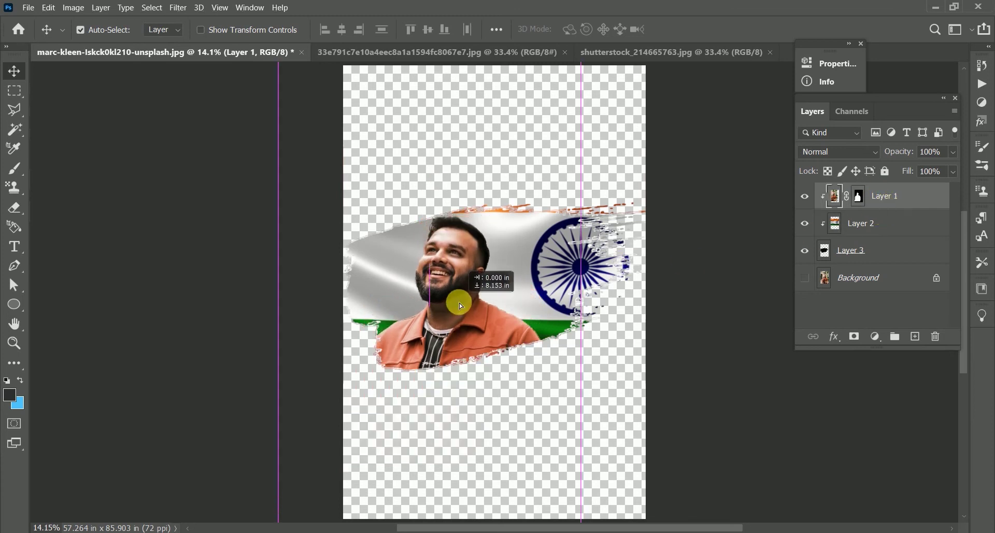
left_click_drag(460, 304, 459, 303)
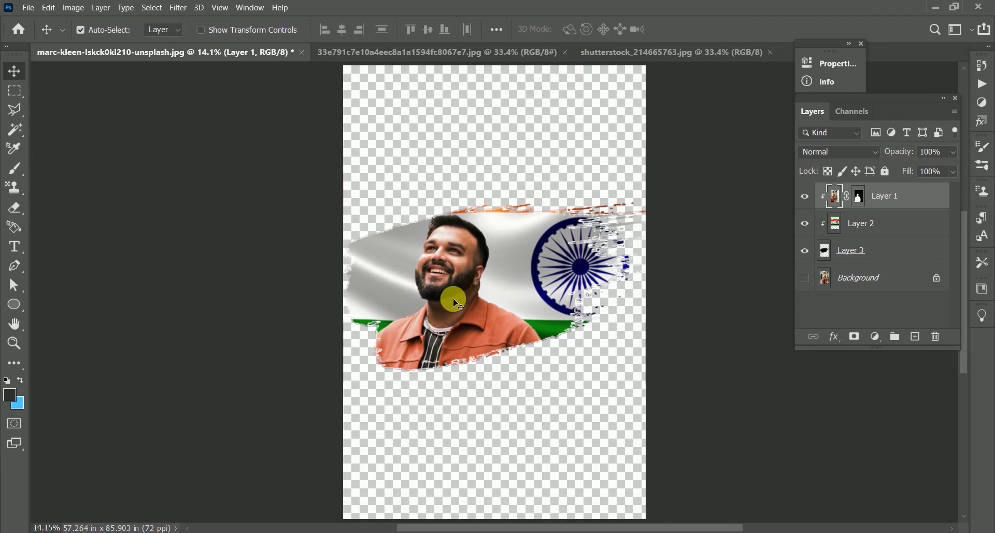
right_click(901, 202)
left_click(793, 174)
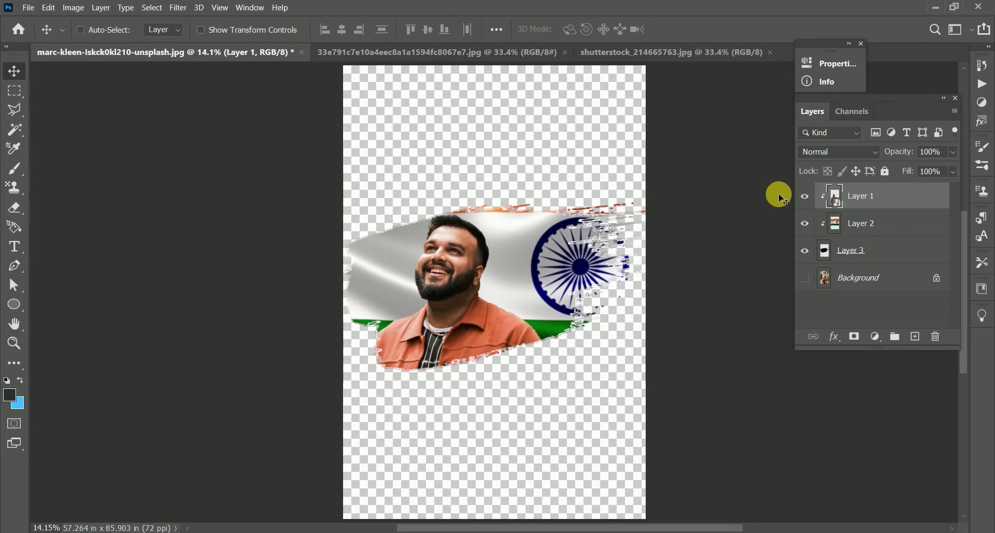
Scale the man to about 80.8% within the stroke and slide the flag left behind him
key("ctrl+t")
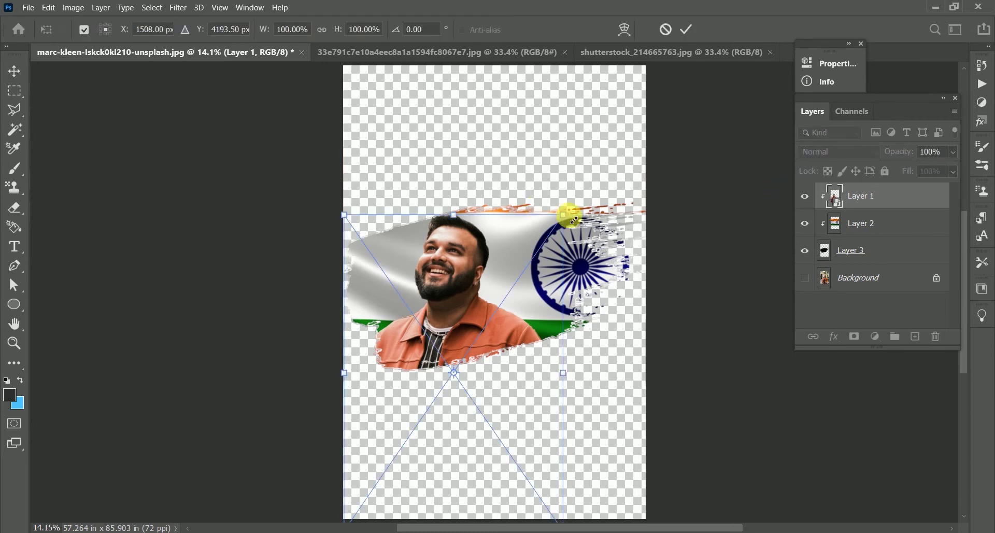
left_click_drag(565, 218, 521, 275)
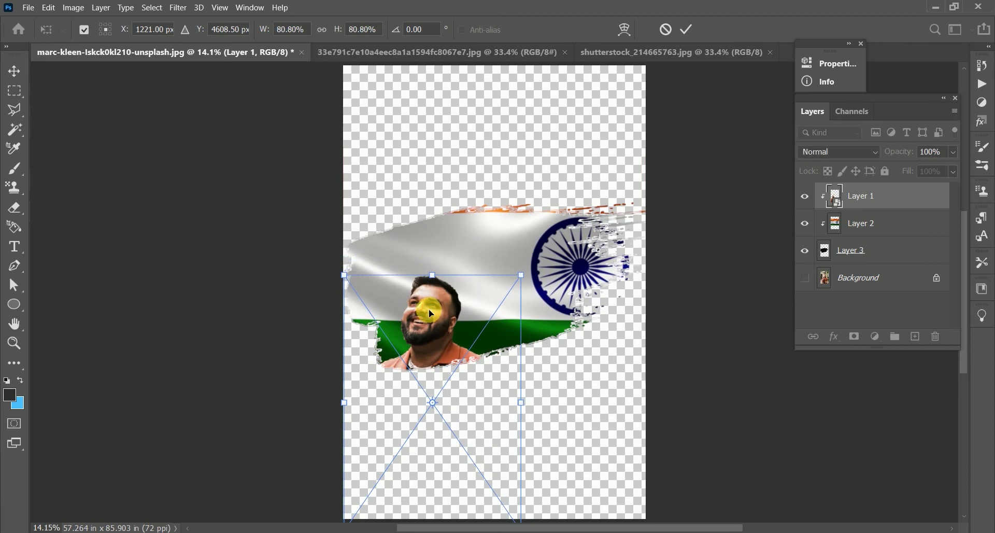
left_click_drag(428, 308, 444, 230)
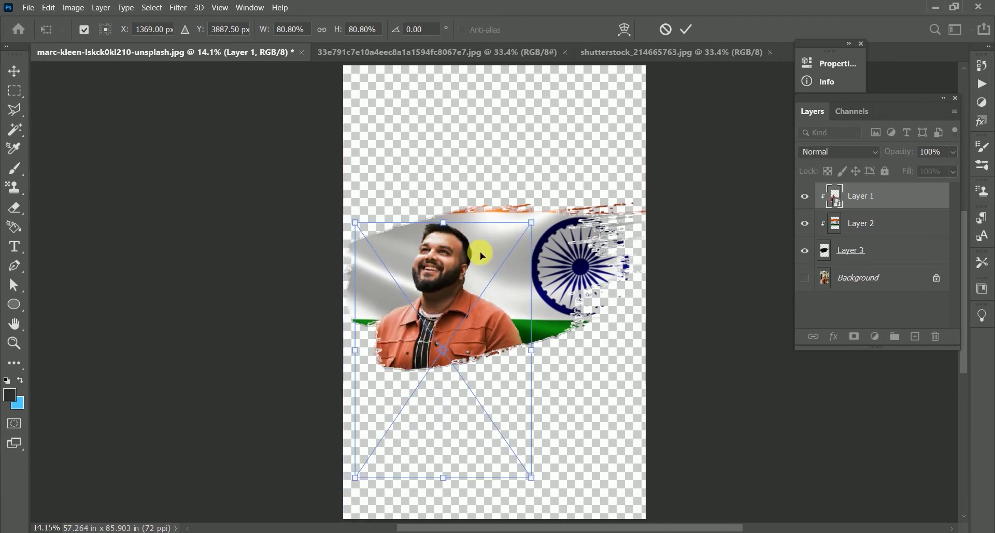
key("Return")
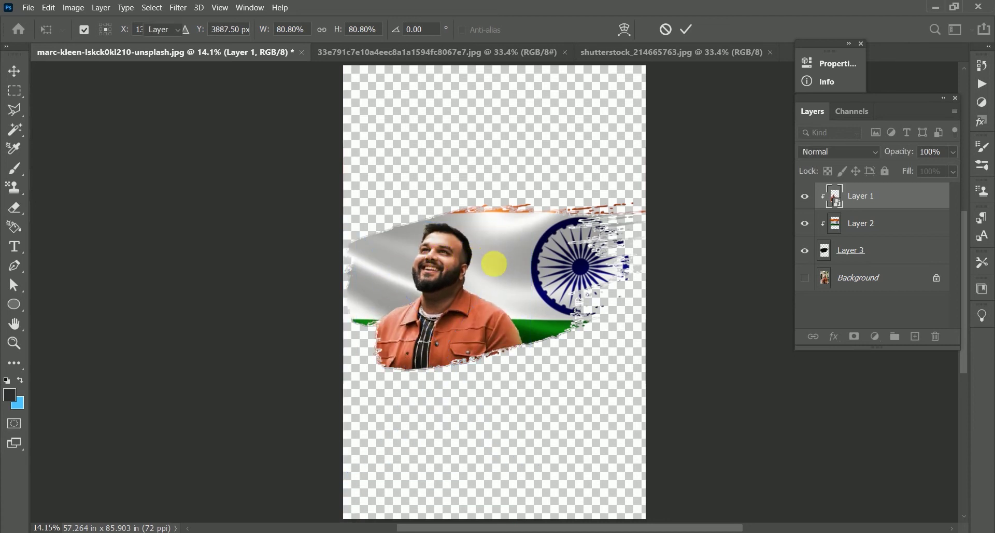
left_click_drag(495, 266, 461, 268)
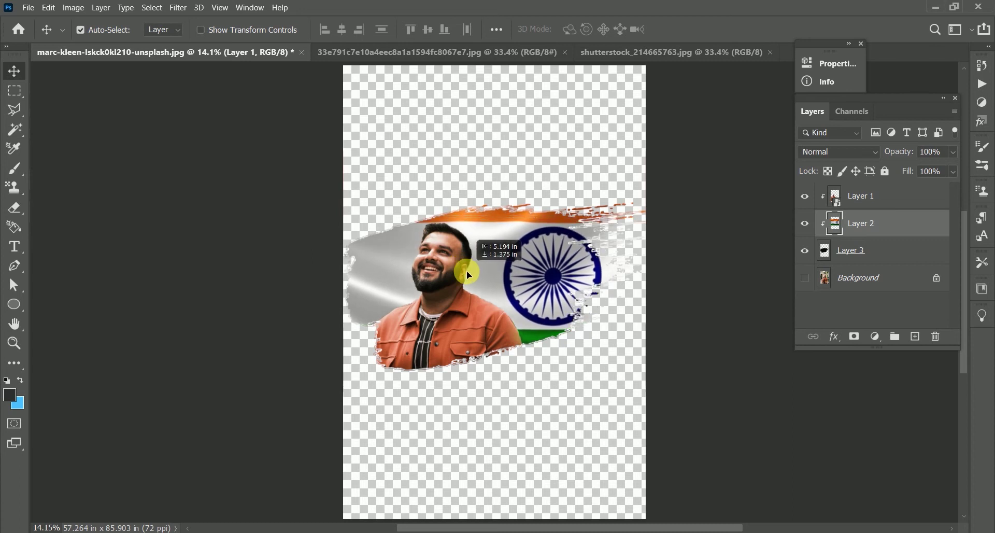
Nudge the flag slightly and convert the flag layer to a smart object
left_click_drag(461, 265, 467, 273)
right_click(887, 223)
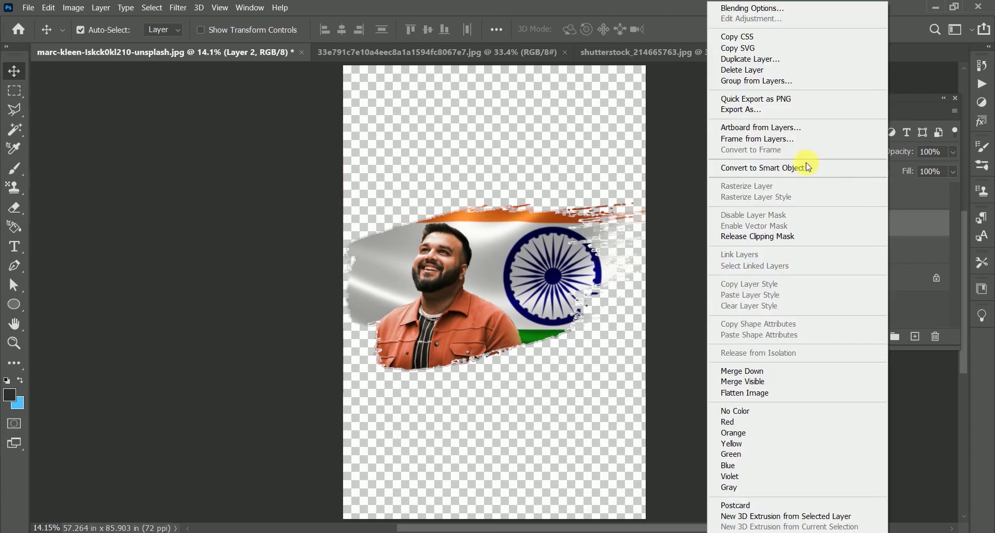
left_click(791, 168)
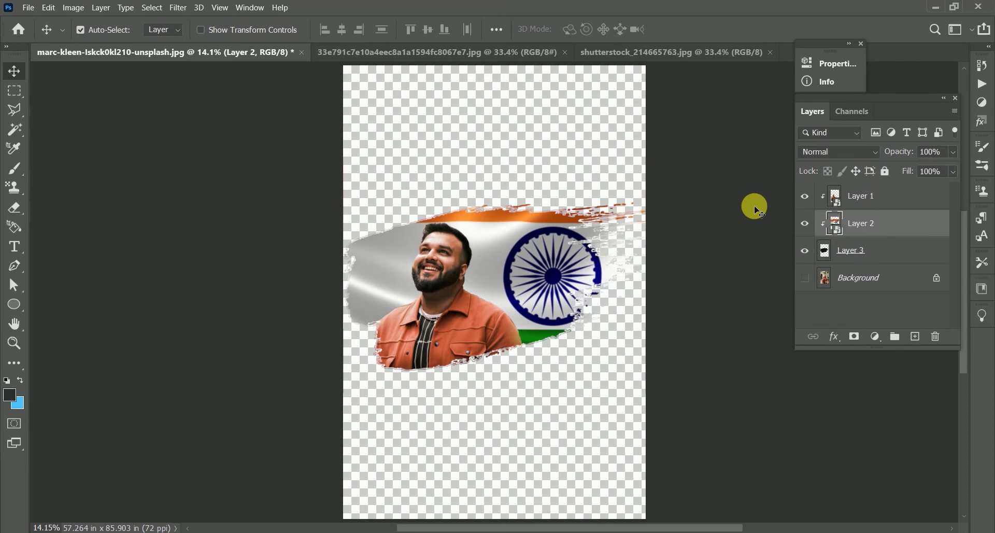
Scale the flag to 77.41% and reposition it so the chakra shows right of the man
key("ctrl+t")
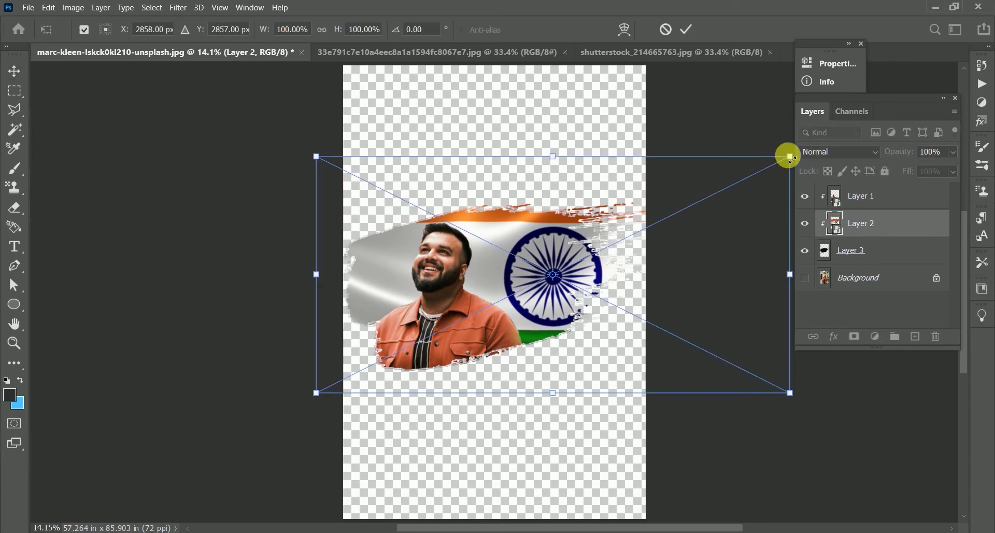
left_click_drag(790, 157, 724, 185)
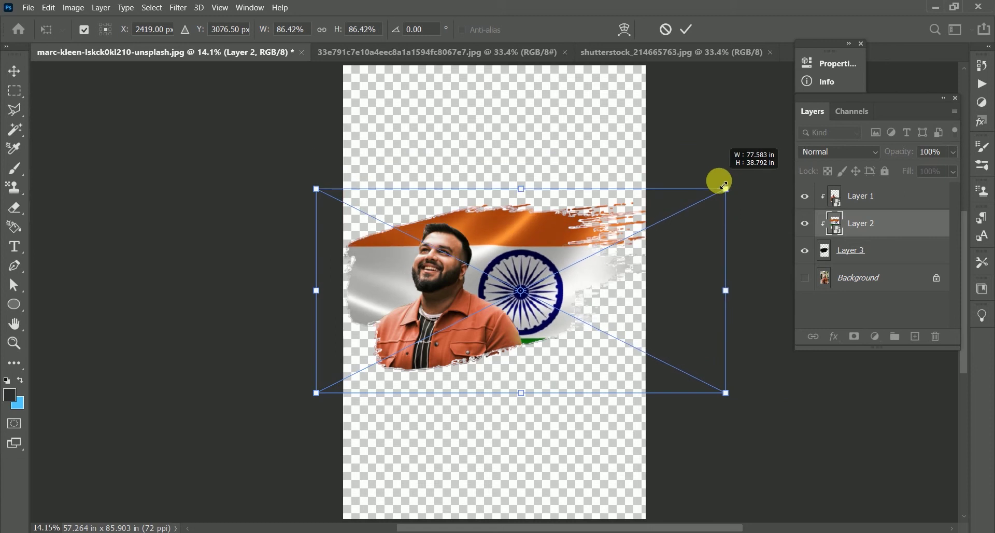
left_click_drag(557, 266, 567, 257)
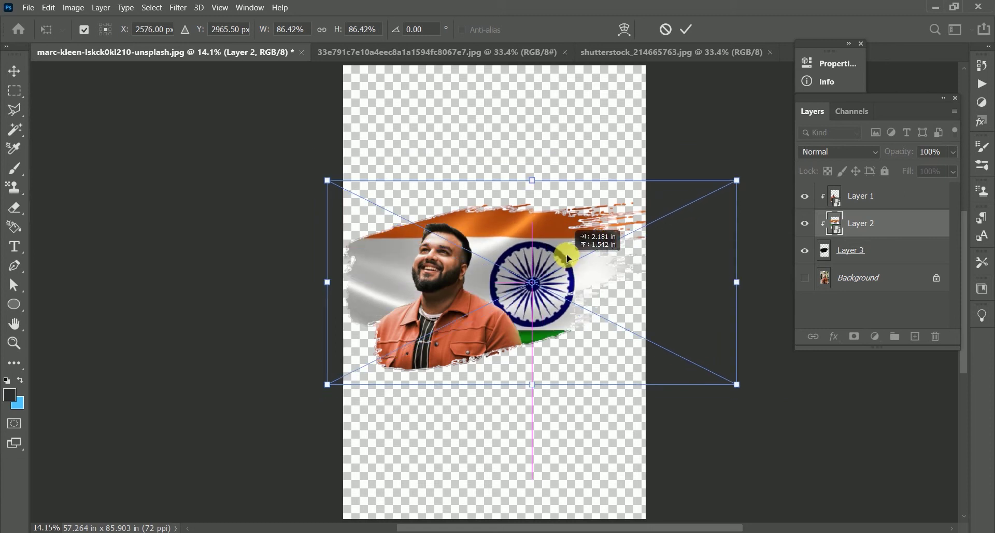
left_click_drag(736, 181, 677, 208)
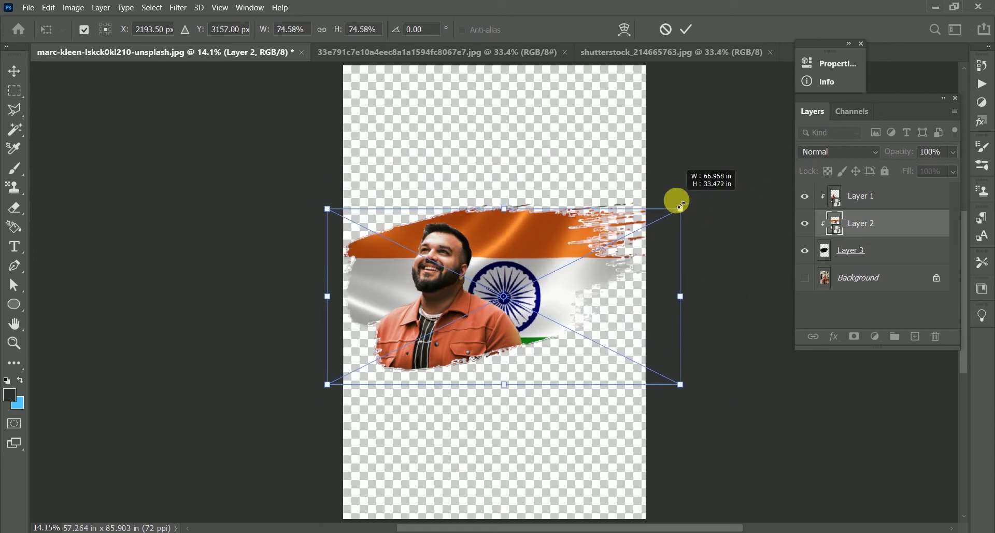
left_click_drag(568, 255, 577, 238)
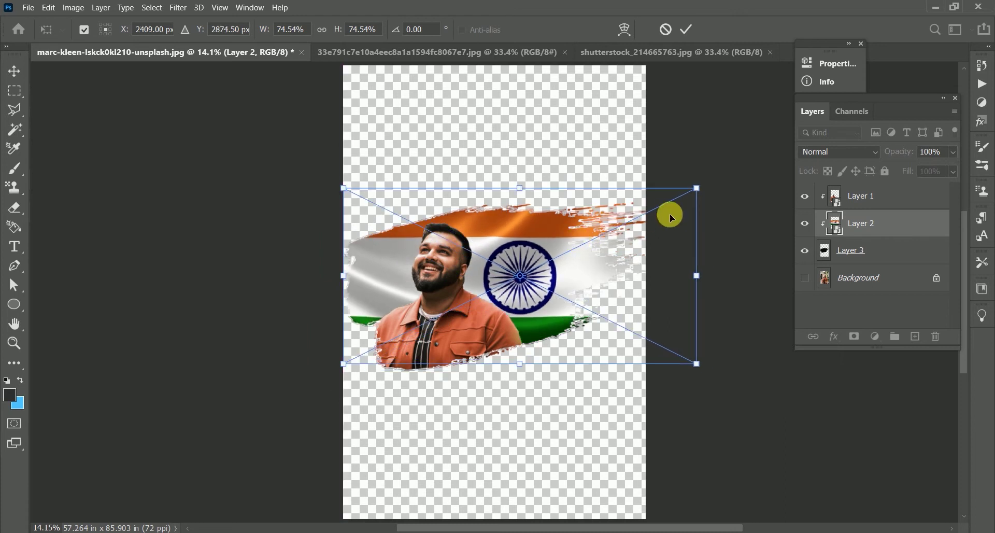
left_click_drag(562, 277, 566, 276)
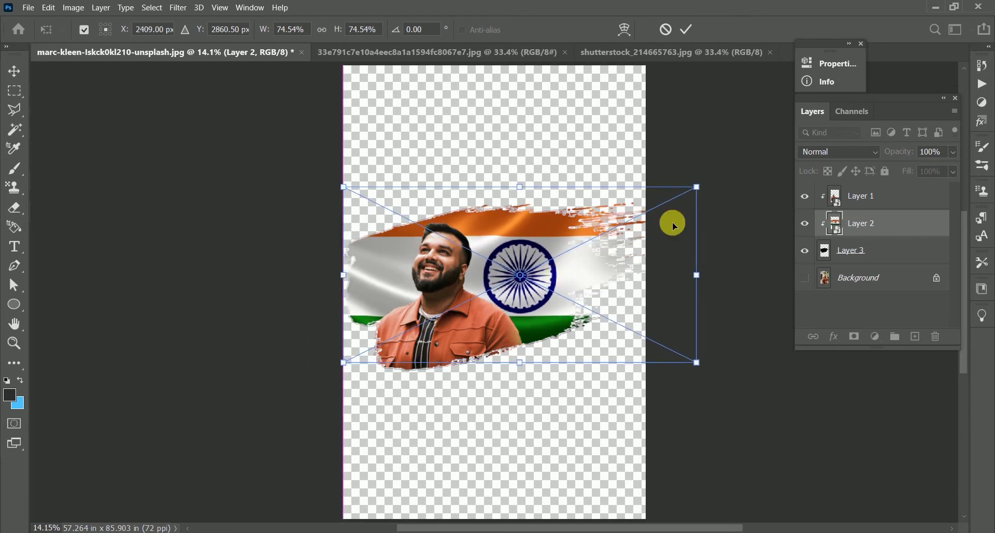
left_click_drag(697, 188, 707, 179)
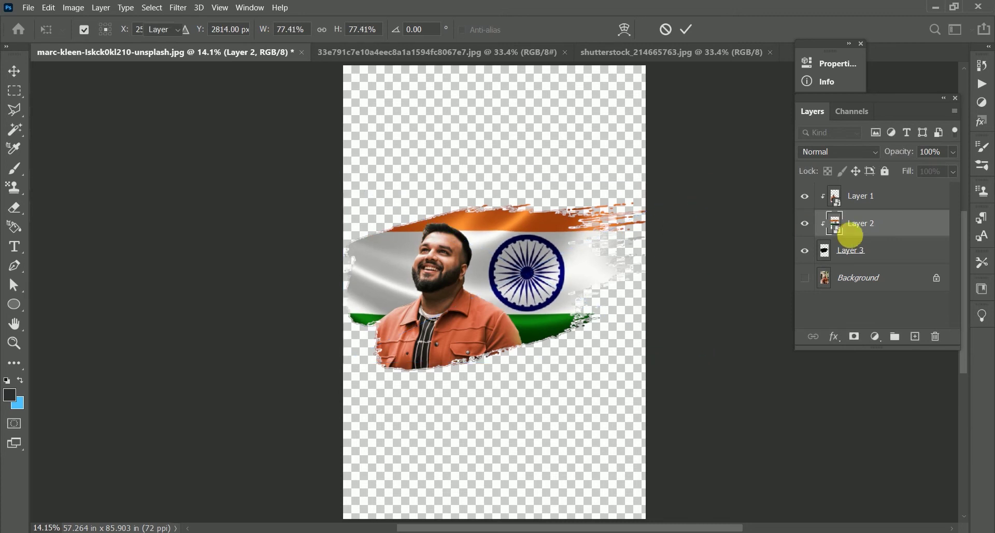
key("Return")
left_click(871, 247)
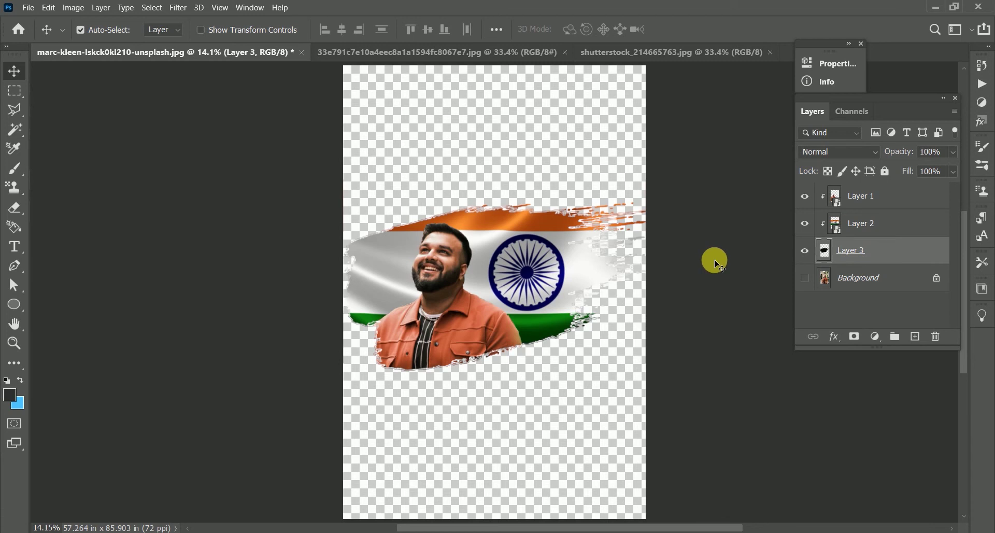
Create a new 1280×720 px, 600 ppi CMYK document with a white background
key("ctrl+n")
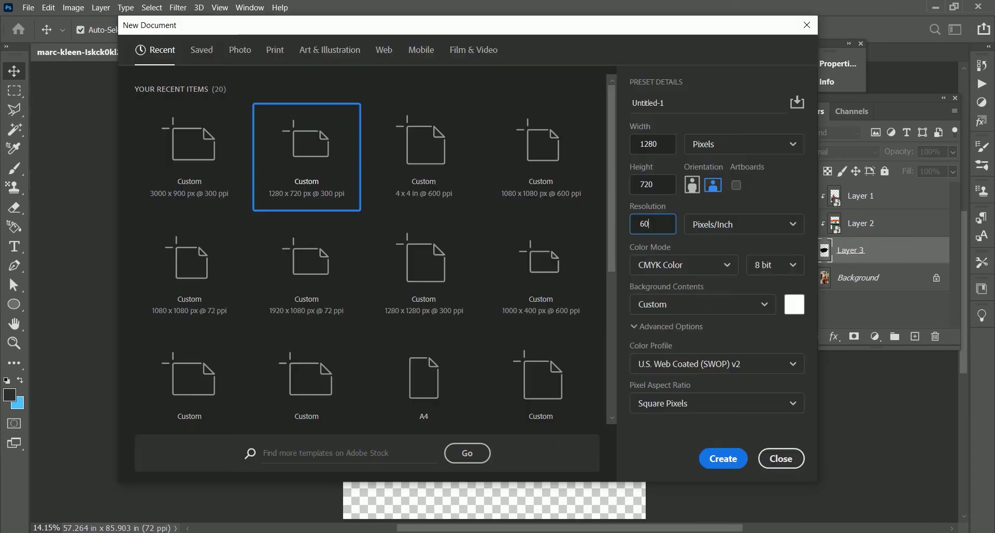
key("Escape")
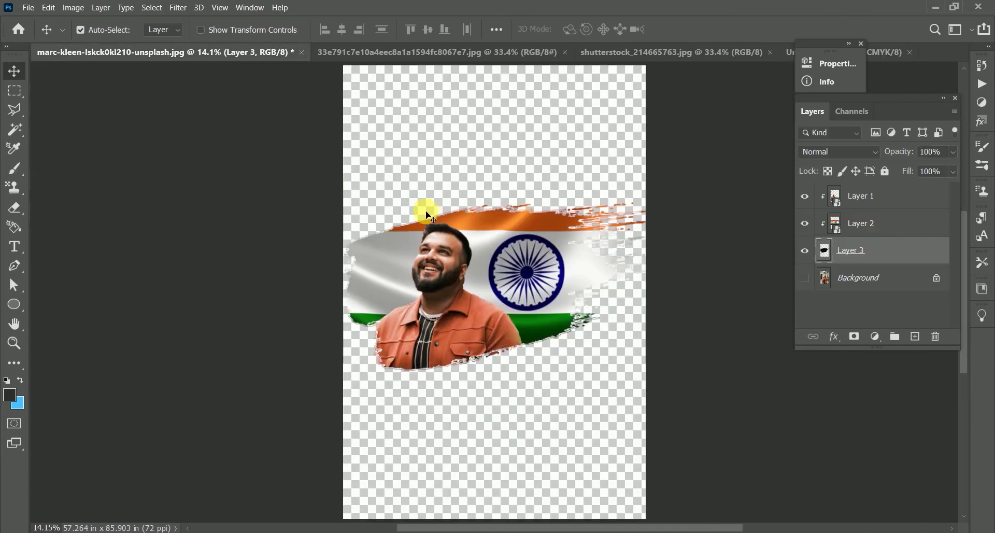
Bring the stroke, flag and man layers into Untitled-1 and scale them to 20%
left_click(880, 202, "shift")
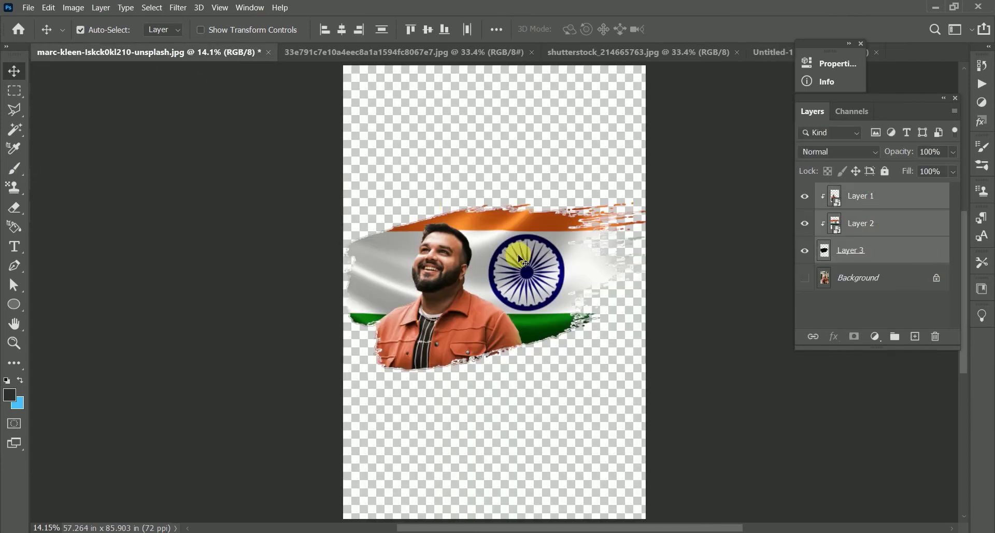
mouse_move(595, 159)
left_mouse_down()
mouse_move(778, 52)
mouse_move(479, 221)
left_mouse_up()
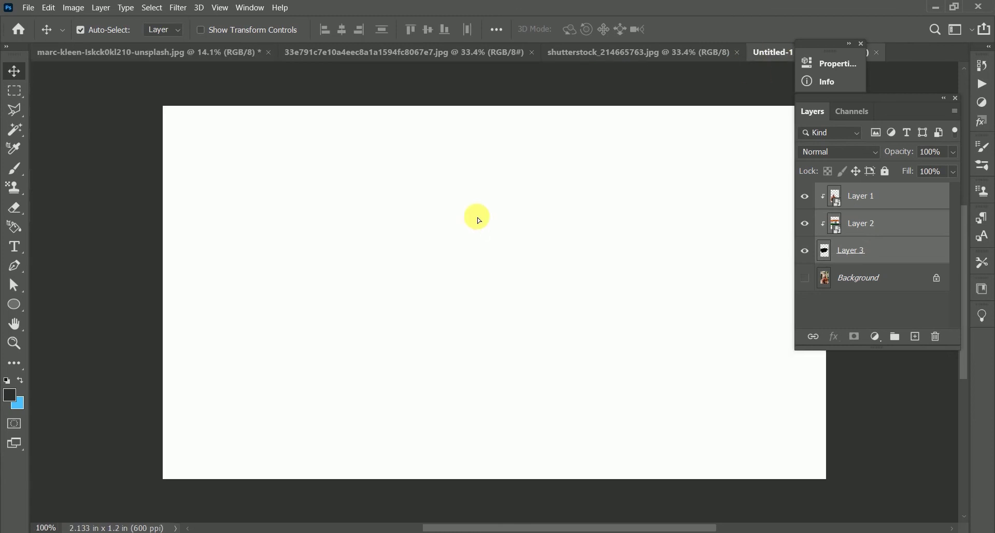
key("ctrl+t")
type("50")
left_click(324, 36)
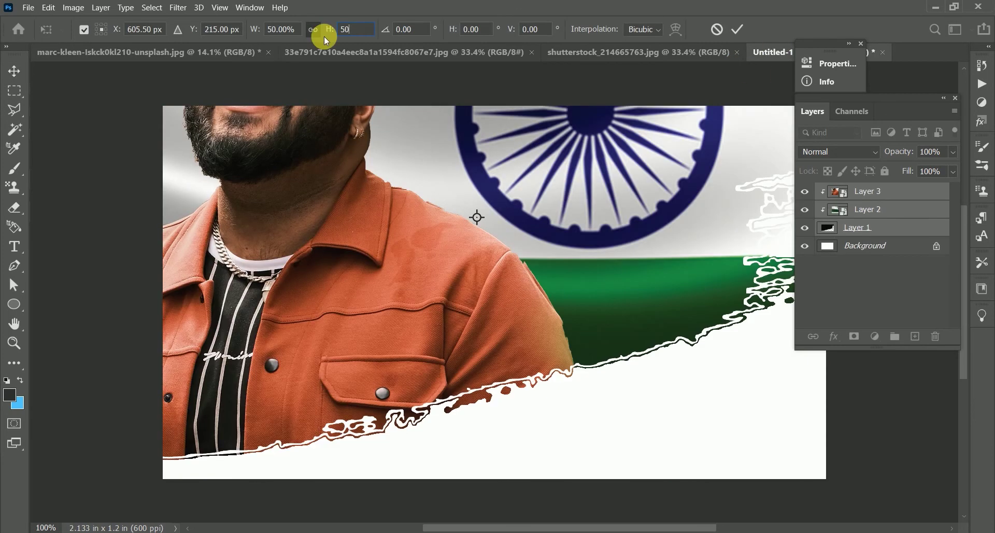
key("BackSpace")
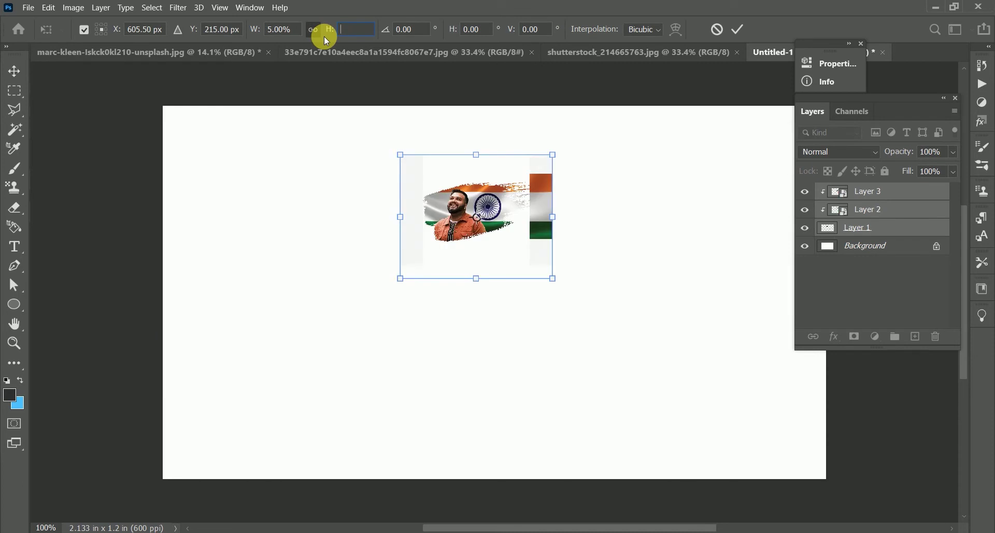
type("3")
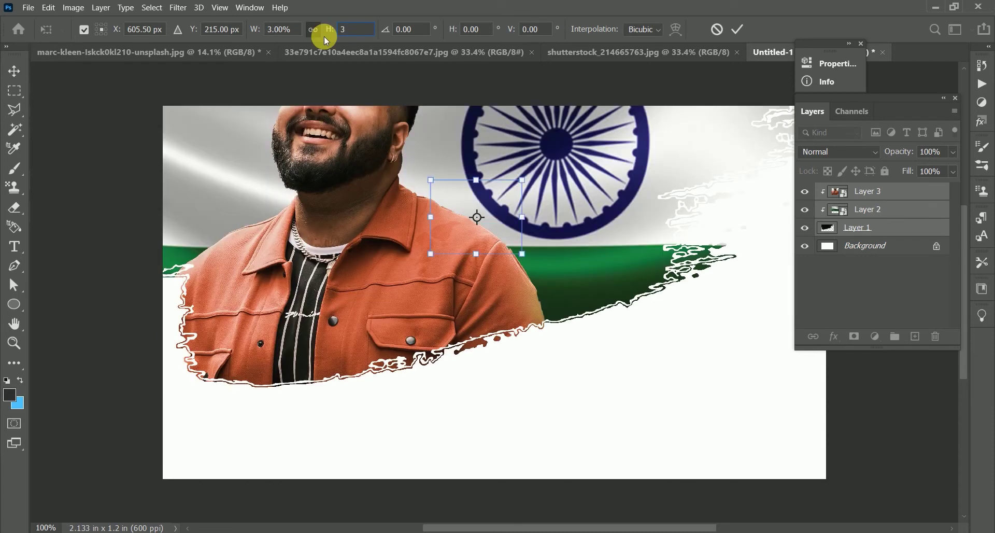
key("BackSpace")
type("20")
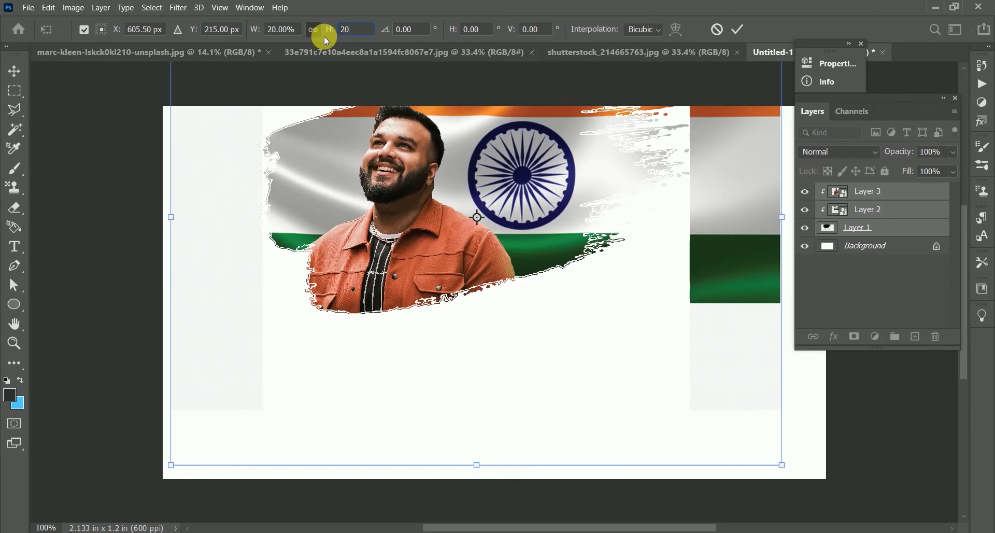
key("Return")
Move the composite down to the canvas centre and select its layers in the new document
left_click_drag(493, 213, 495, 388)
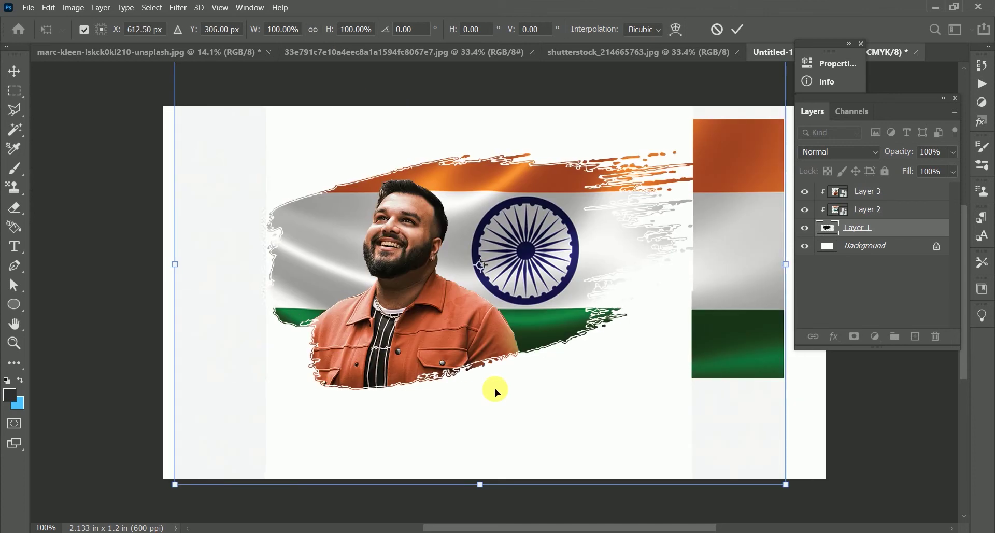
key("Return")
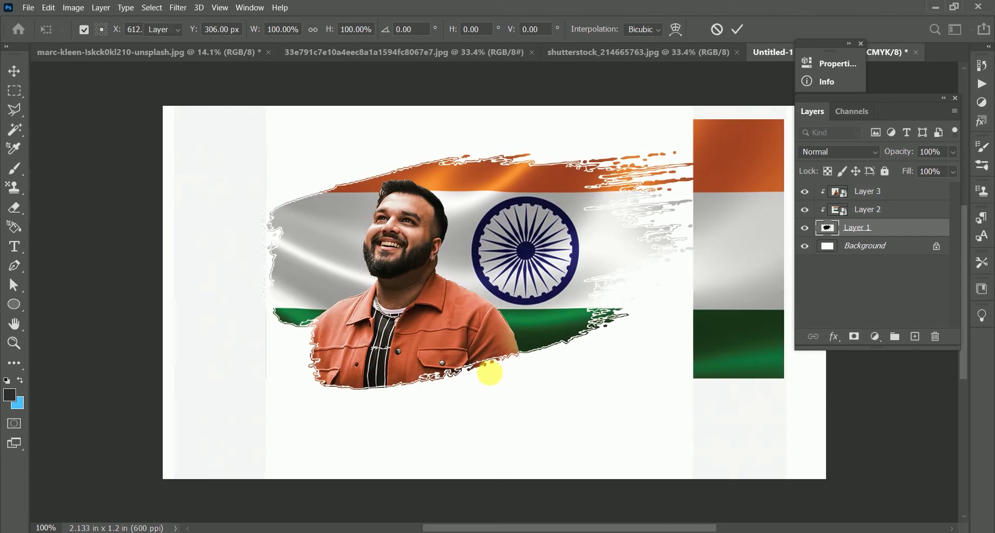
left_click(204, 51)
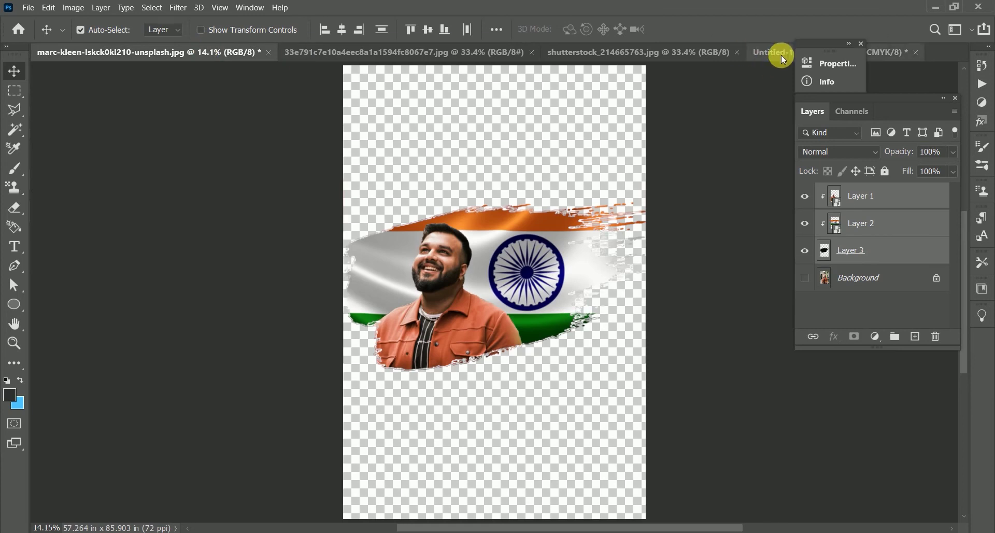
left_click(777, 53)
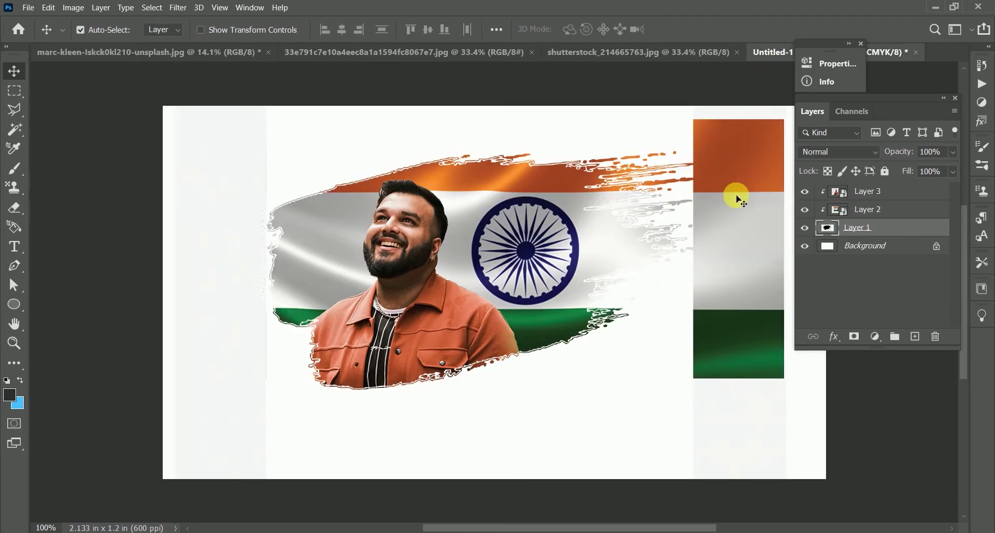
left_click(913, 213)
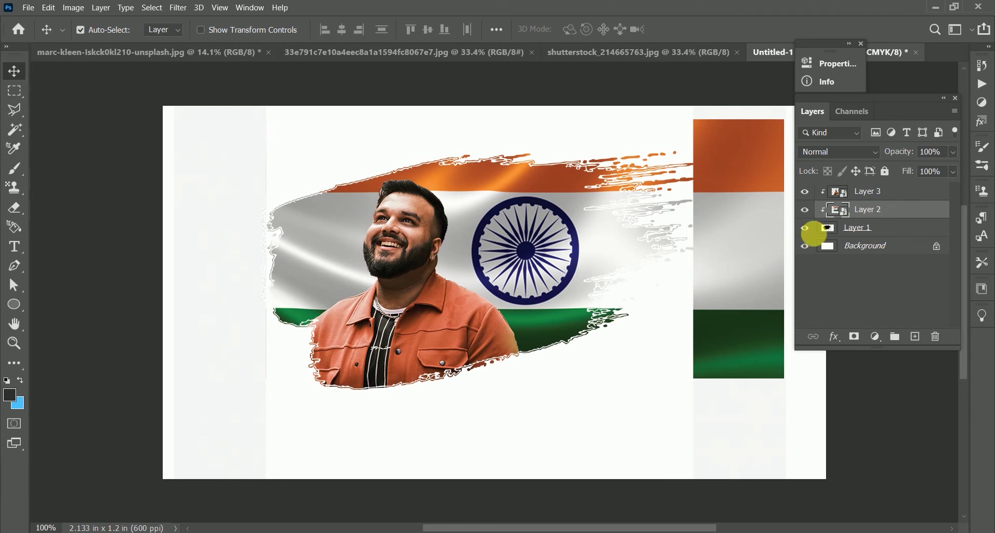
left_click(863, 229)
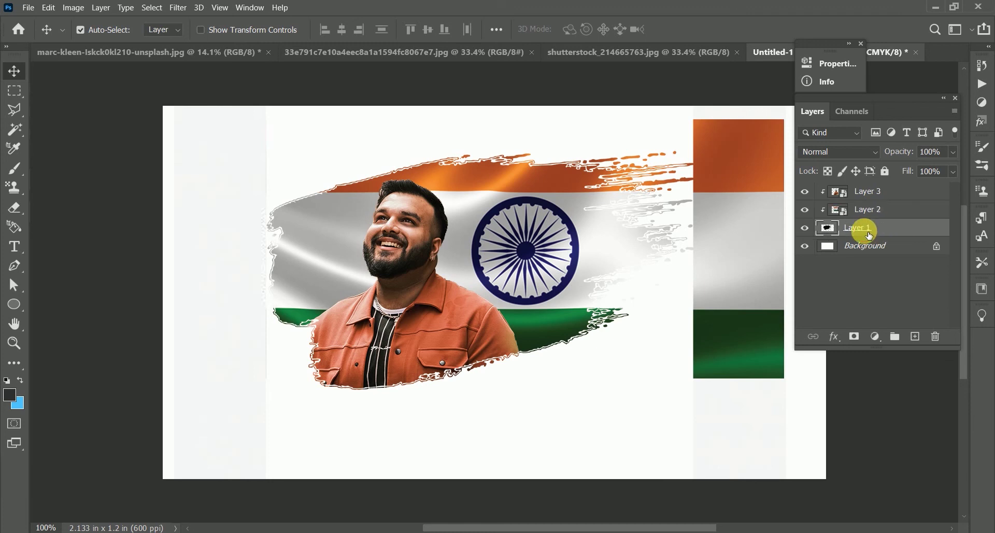
Toggle Layer 1's visibility and test nudging the flag left, then undo the move
left_click(804, 228)
left_click(837, 246)
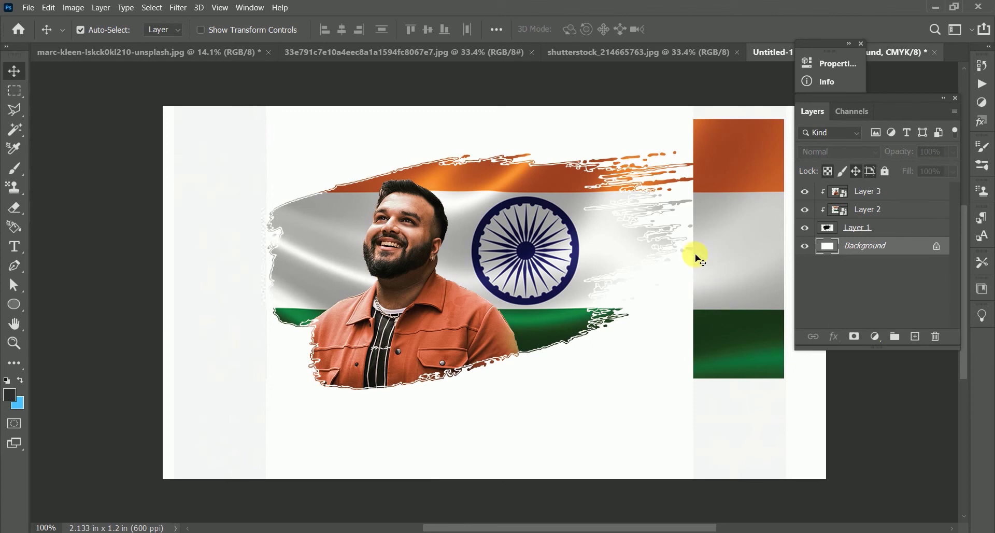
left_click_drag(721, 264, 706, 262)
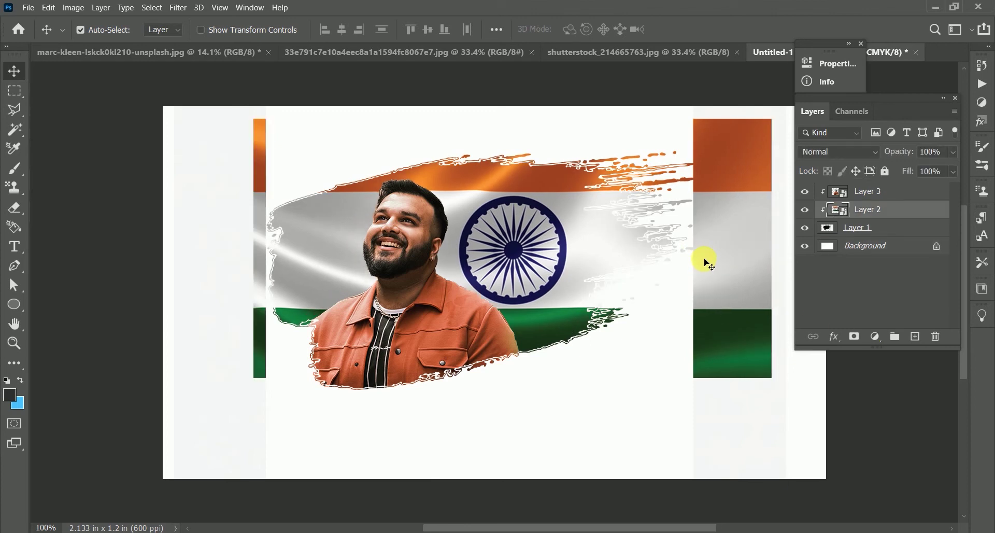
key("ctrl+z")
Add a layer mask to Layer 1, test inverting it, then select Layers 3 and 2
left_click(895, 232)
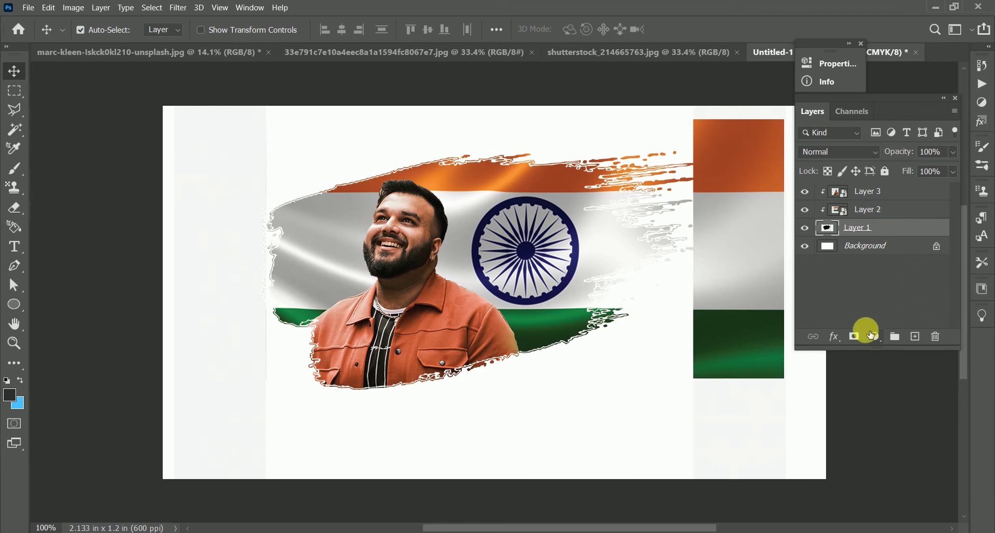
left_click(855, 337)
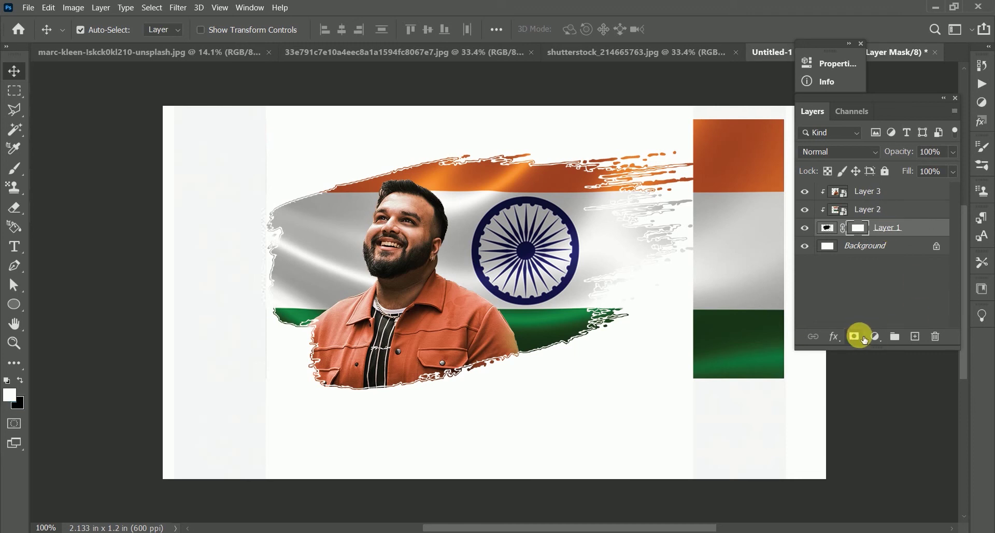
key("ctrl+i")
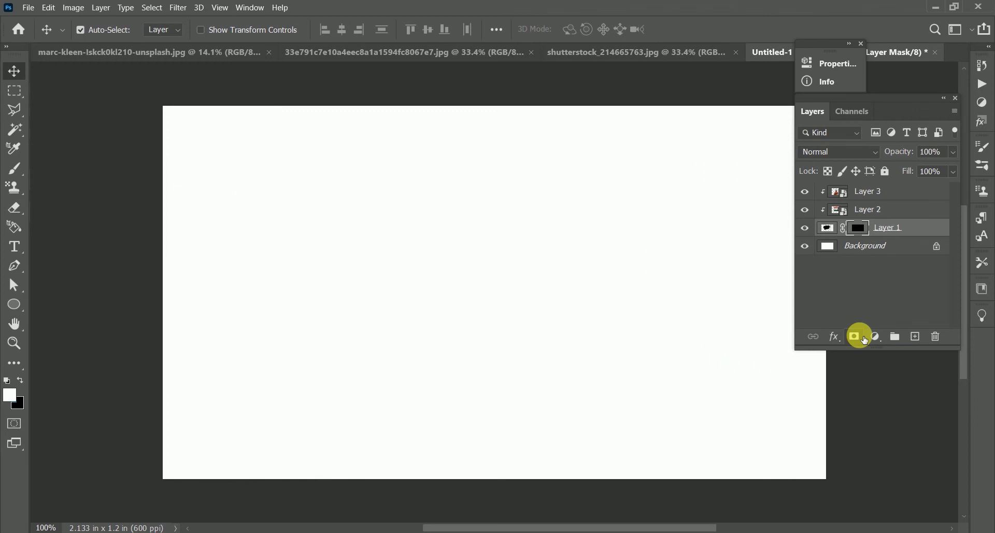
key("ctrl+i")
left_click(411, 399)
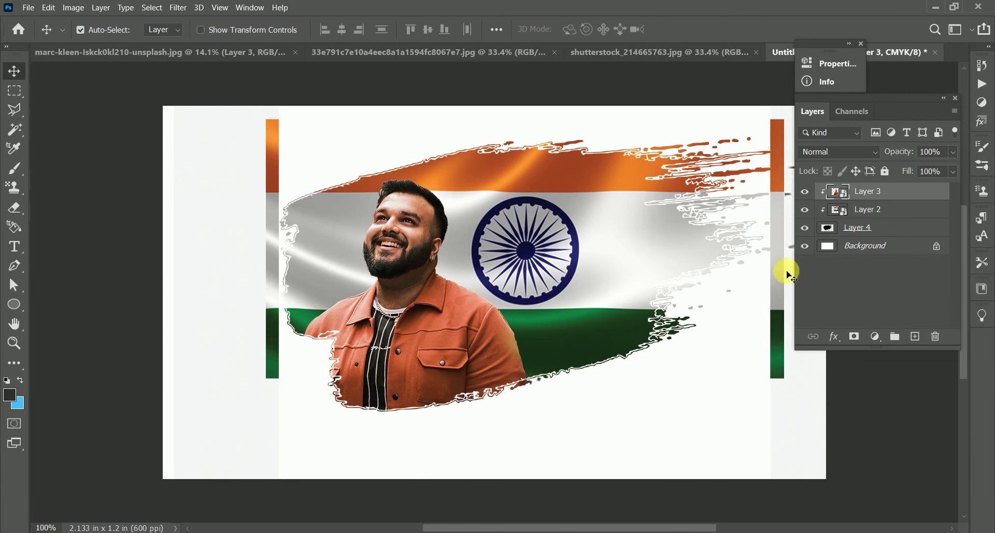
left_click(913, 216)
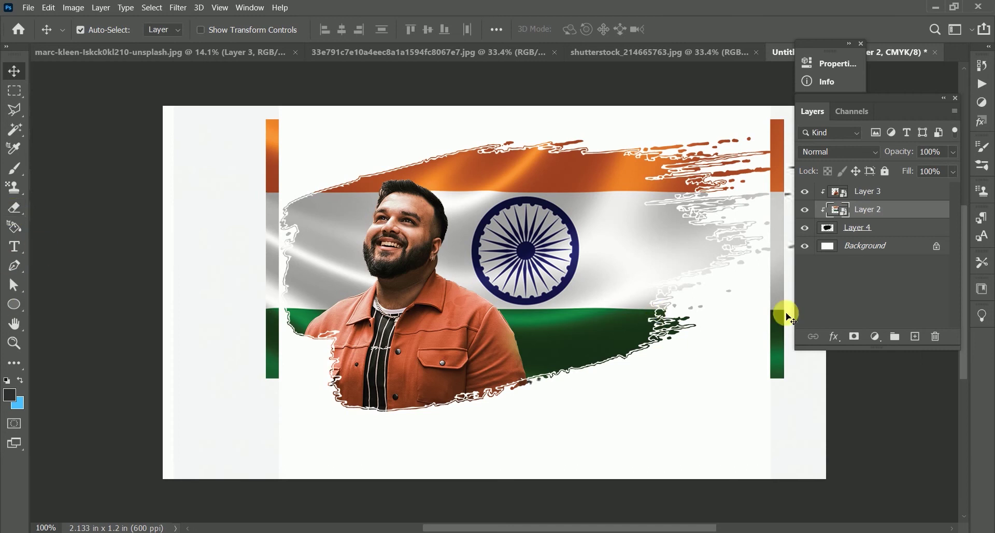
Add layer masks to Layers 2 and 3 and set a full-opacity Hard Round brush
left_click(859, 338)
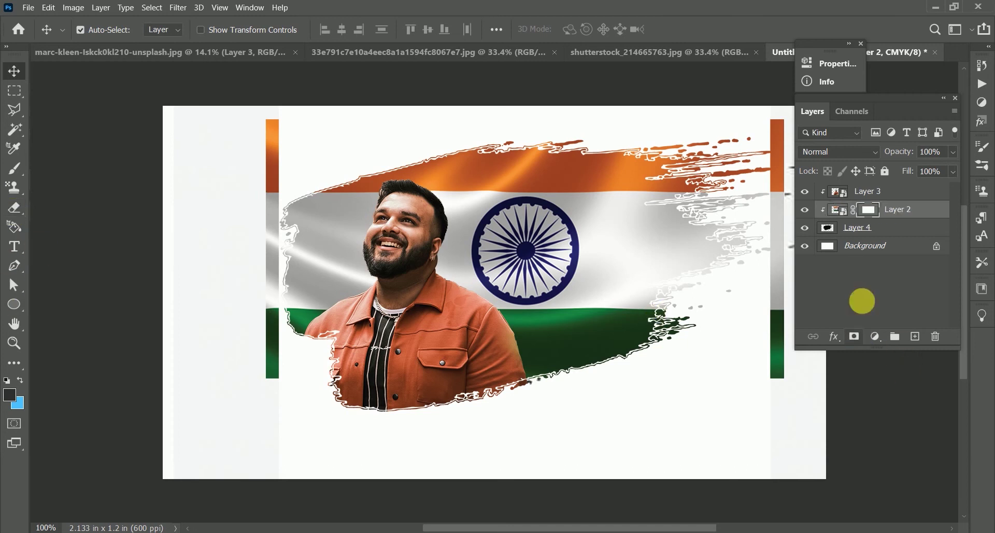
left_click(887, 193)
left_click(855, 337)
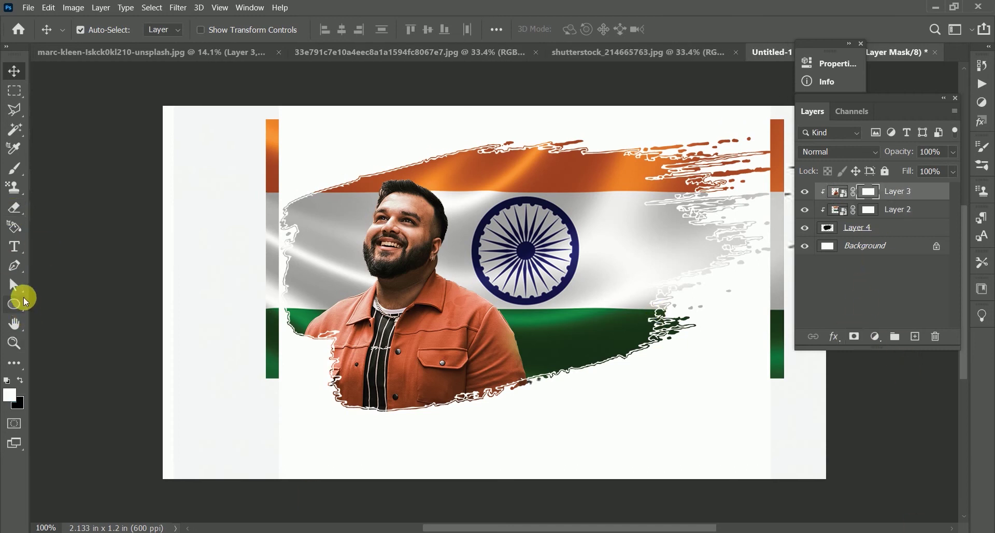
left_click(14, 167)
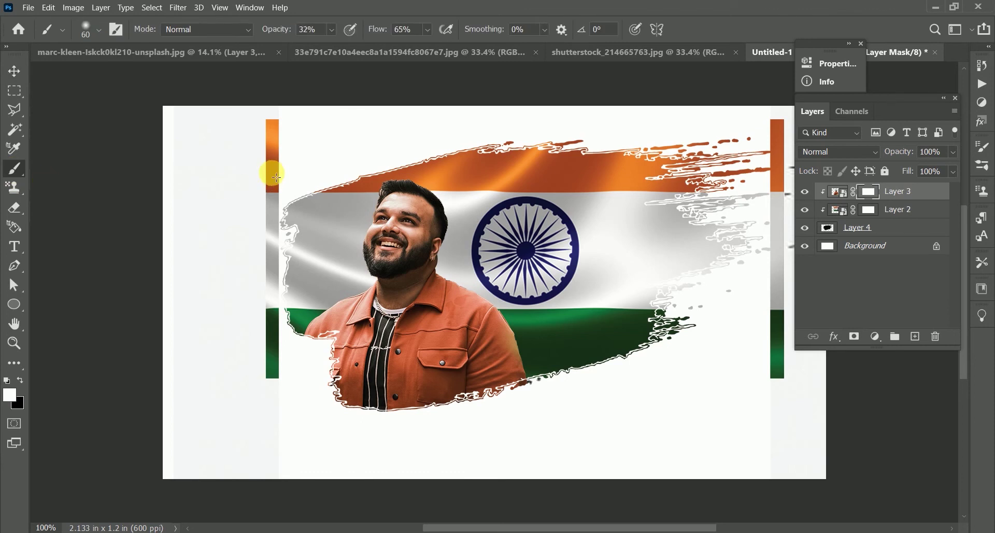
right_click(301, 151)
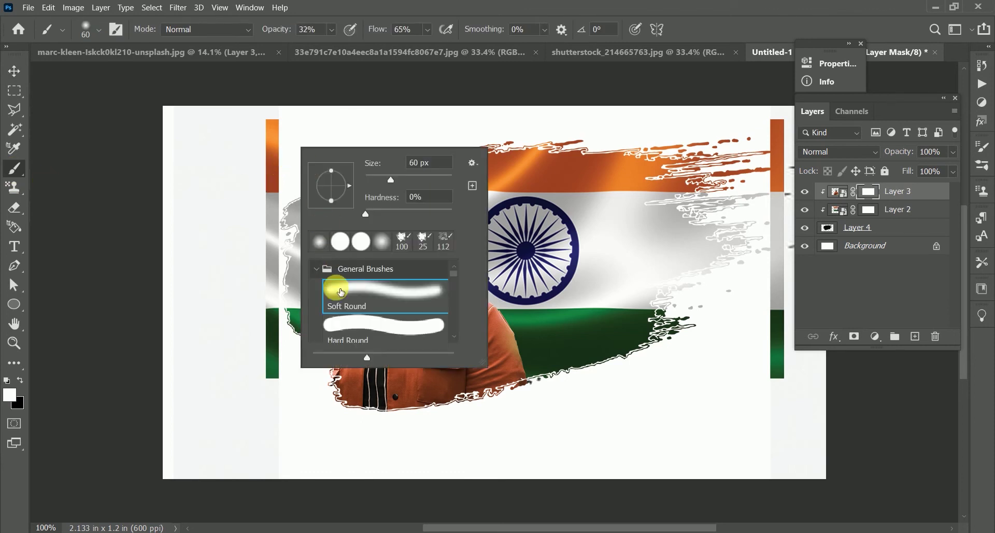
left_click(351, 318)
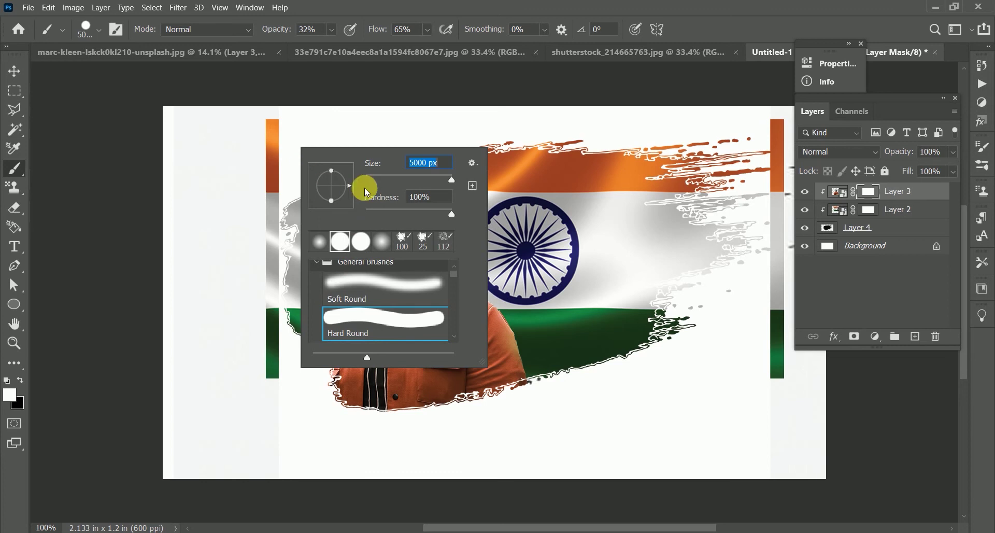
left_click_drag(278, 24, 469, 30)
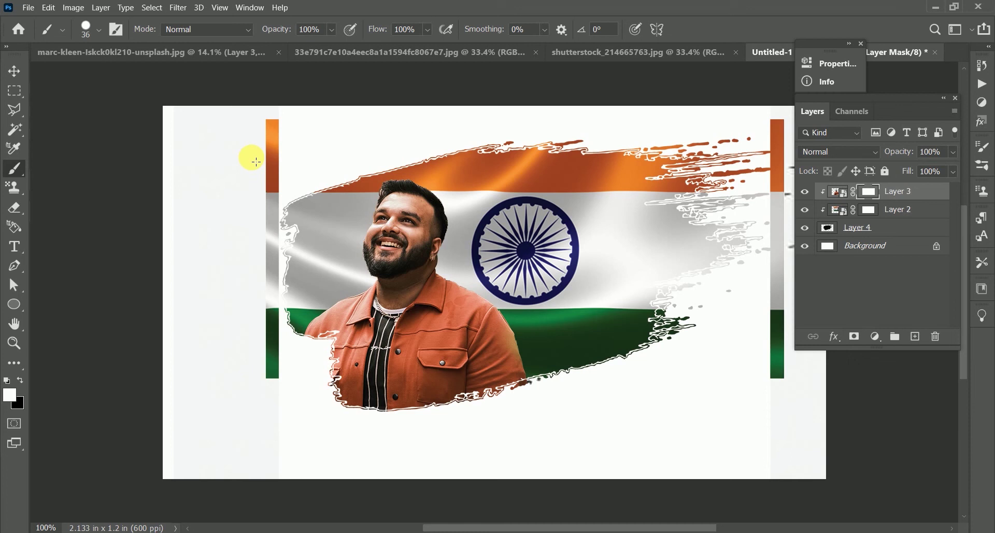
Paint black on Layer 2's mask to hide the left and right flag strips
left_click(872, 213)
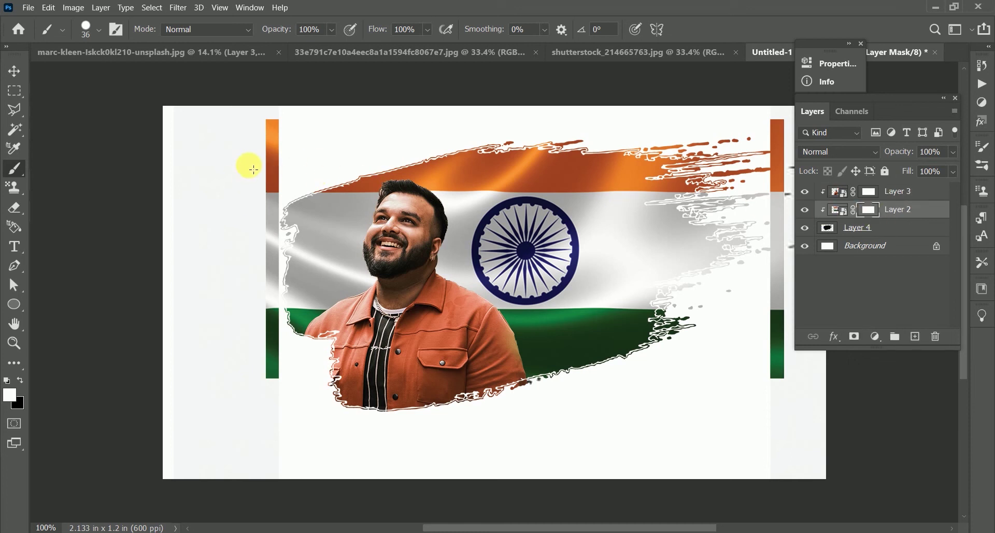
key("x")
mouse_move(269, 169)
left_mouse_down()
mouse_move(282, 142)
mouse_move(271, 155)
mouse_move(275, 134)
mouse_move(266, 160)
mouse_move(278, 223)
left_mouse_up()
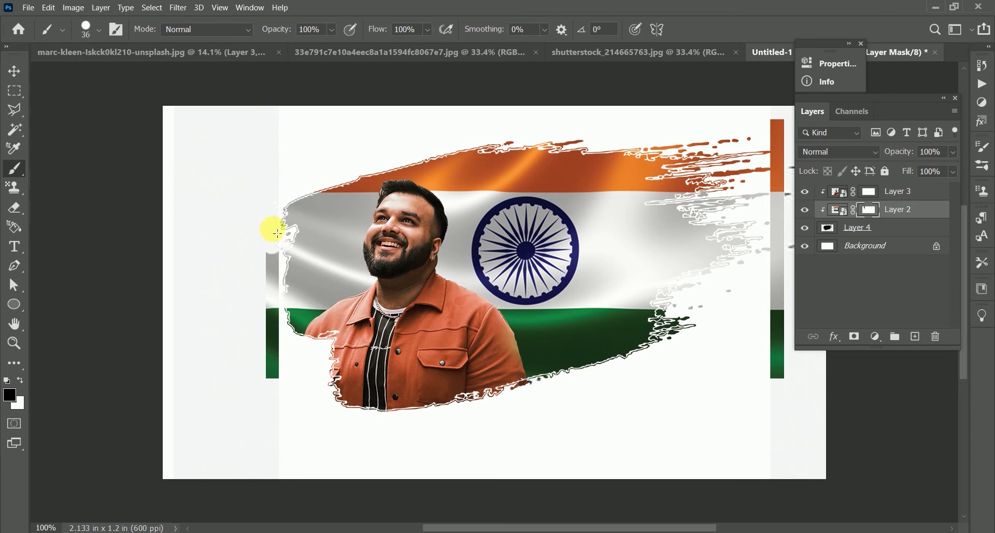
key("ctrl+z")
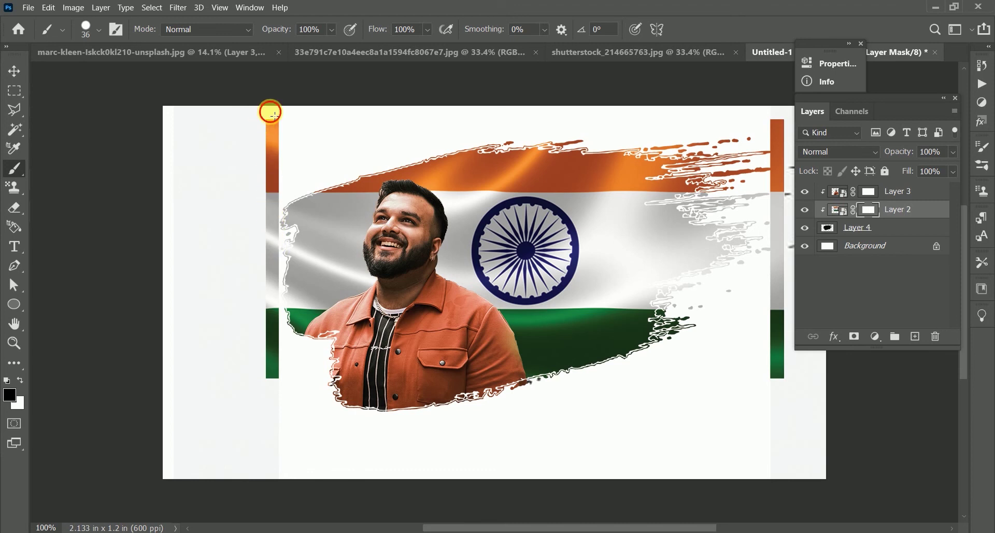
left_click_drag(279, 238, 270, 388)
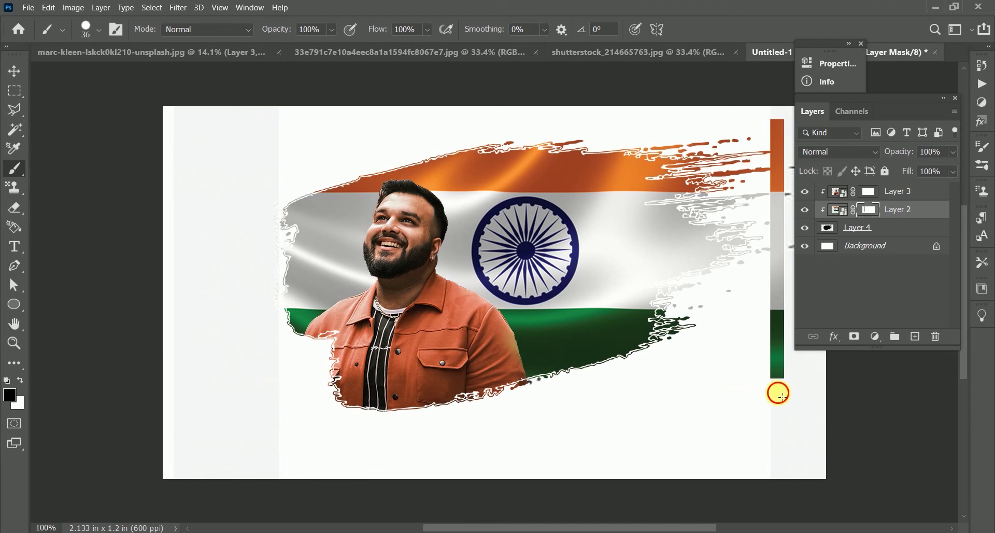
left_click(782, 107, "shift")
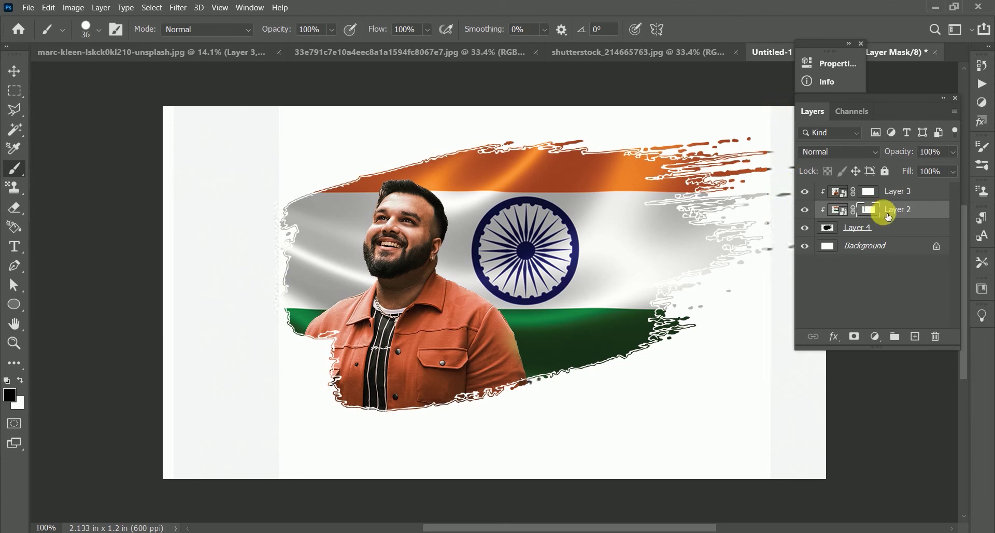
Add a mask to Layer 4 and paint out the grey streaks at the right edge
left_click(883, 228)
left_click_drag(785, 225, 790, 205)
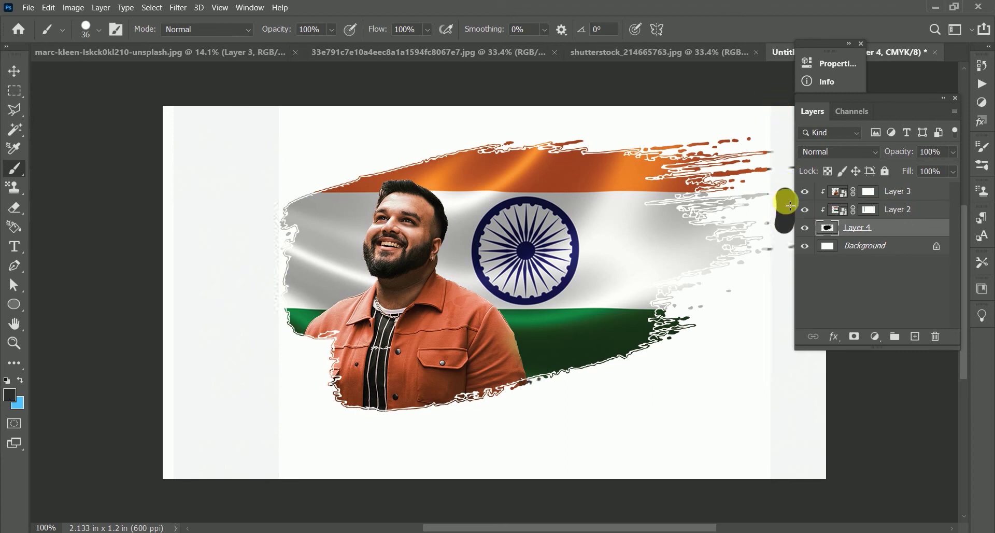
key("ctrl+z")
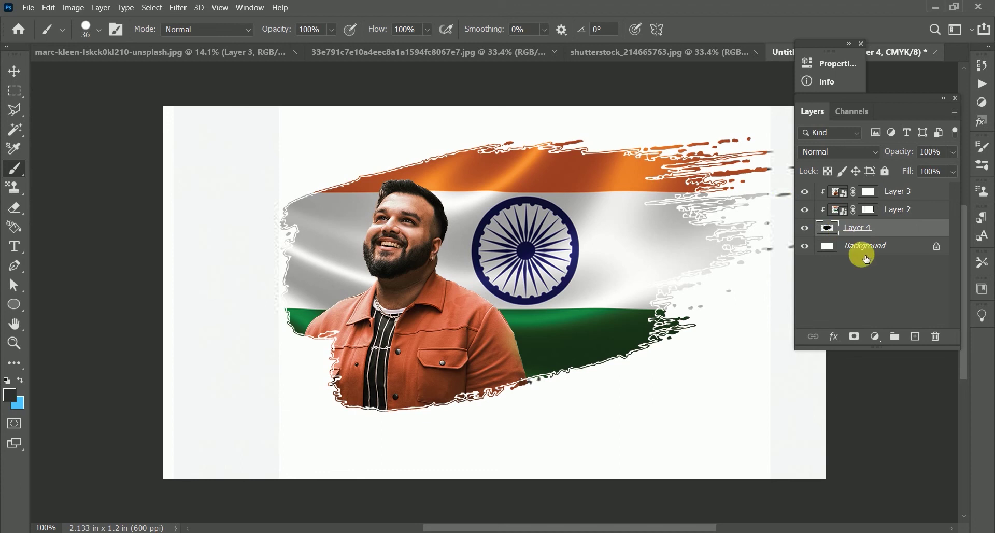
left_click(854, 337)
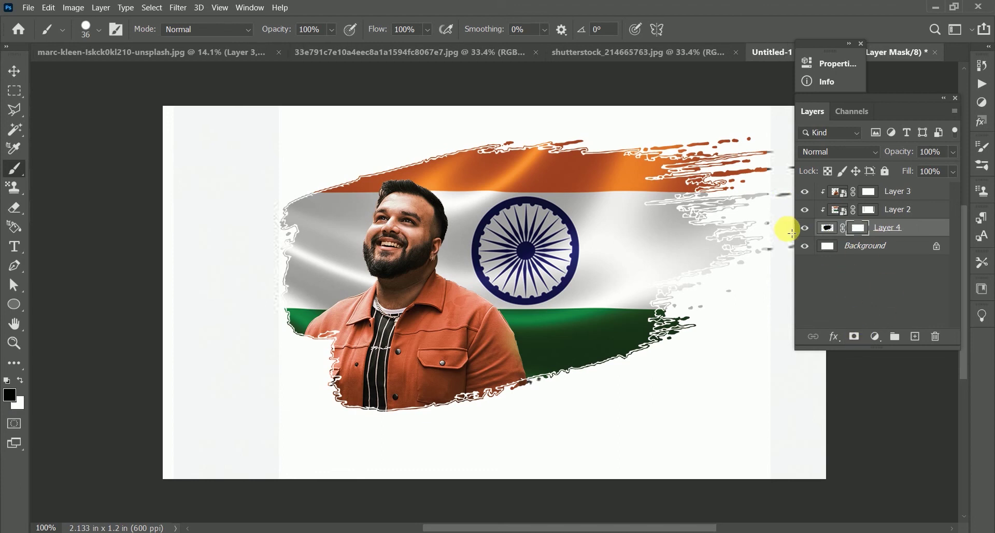
mouse_move(788, 228)
left_mouse_down()
mouse_move(787, 189)
mouse_move(798, 257)
mouse_move(771, 236)
left_mouse_up()
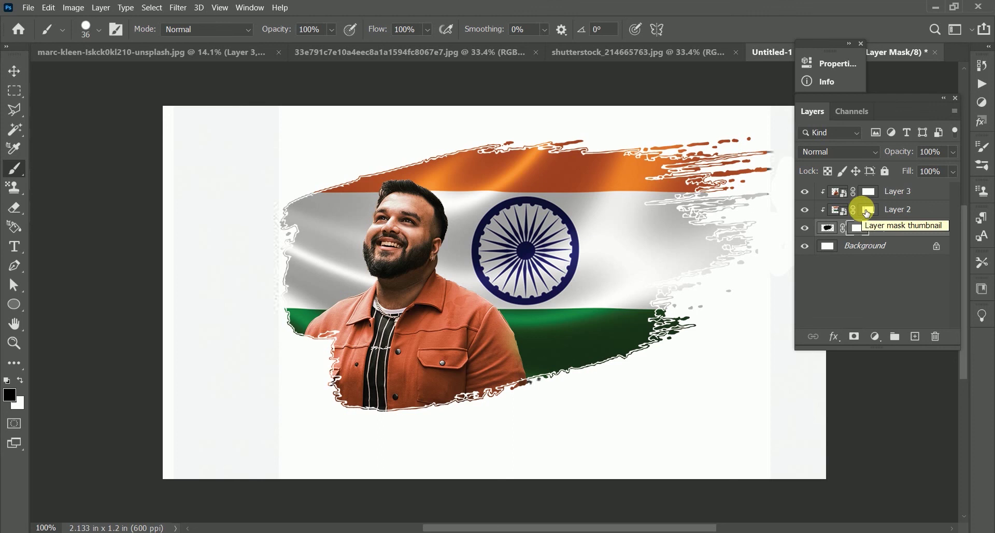
Add a Solid Color fill layer above Background, sampled to off-white #f8f8f8
left_click(899, 247)
left_click(877, 337)
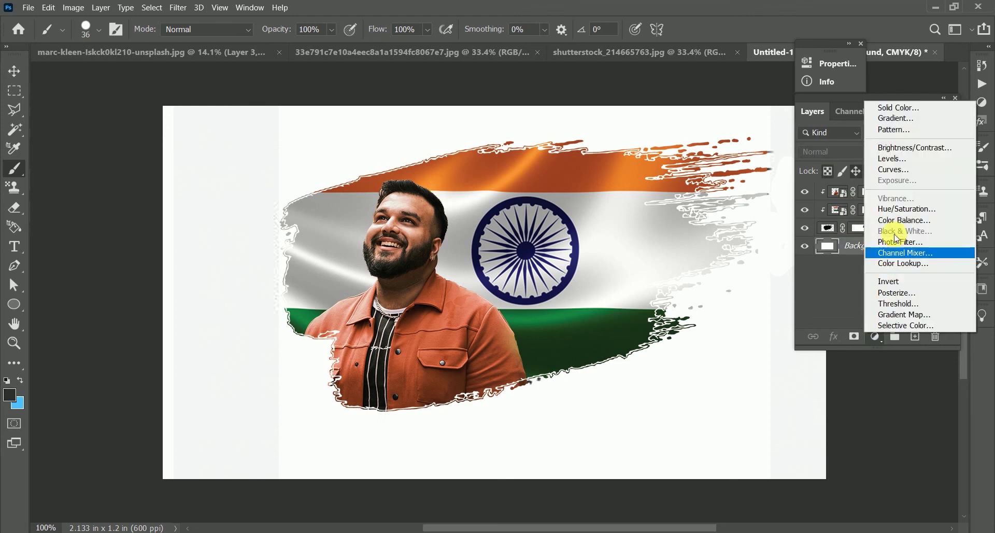
left_click(905, 108)
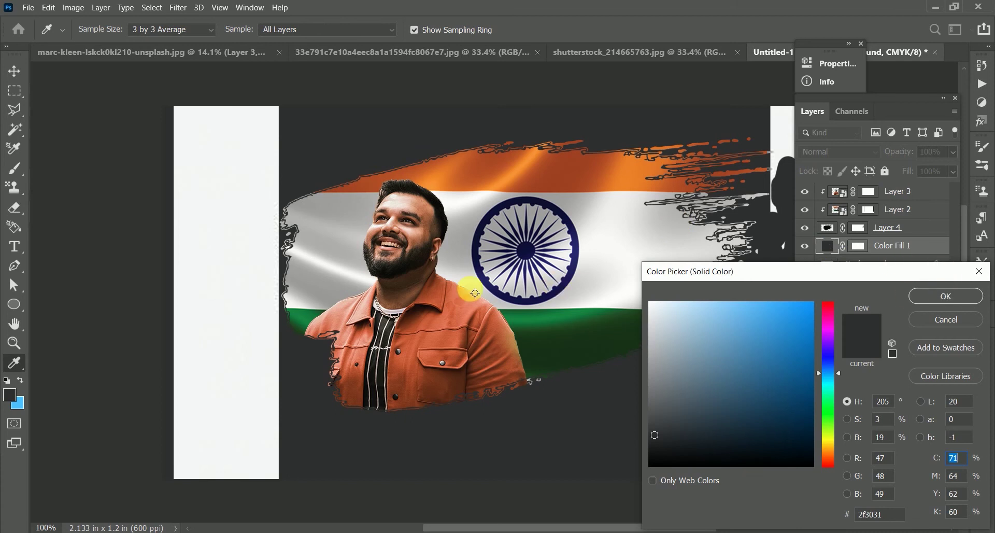
left_click(232, 232)
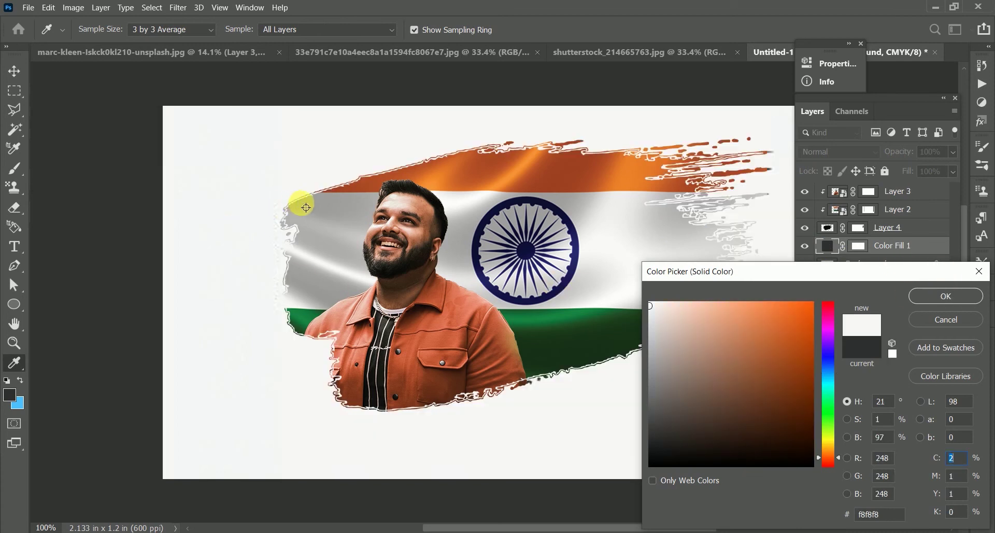
left_click(933, 295)
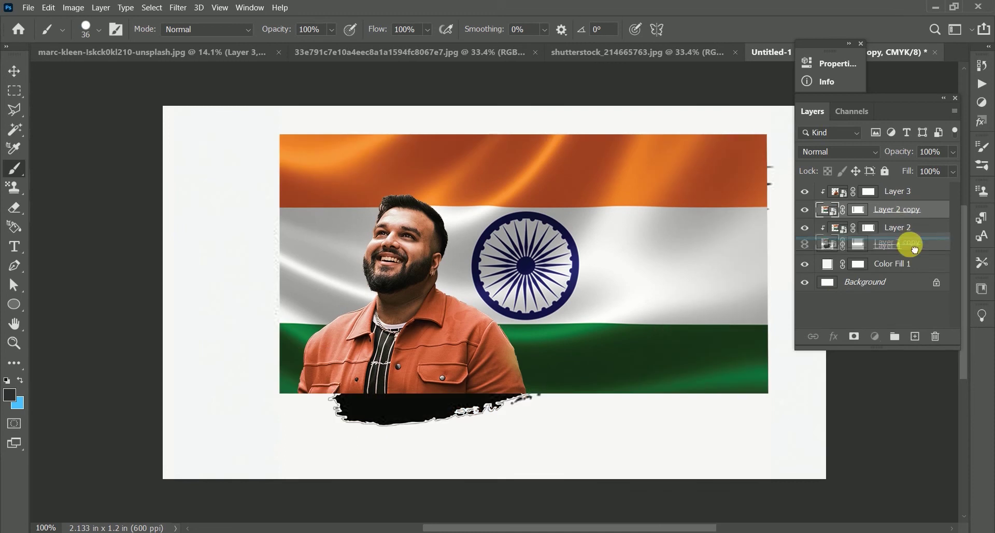
Duplicate the flag layer below Layer 4 and scale the copy to 124.58%
left_click_drag(907, 206, 860, 251)
left_click(860, 251)
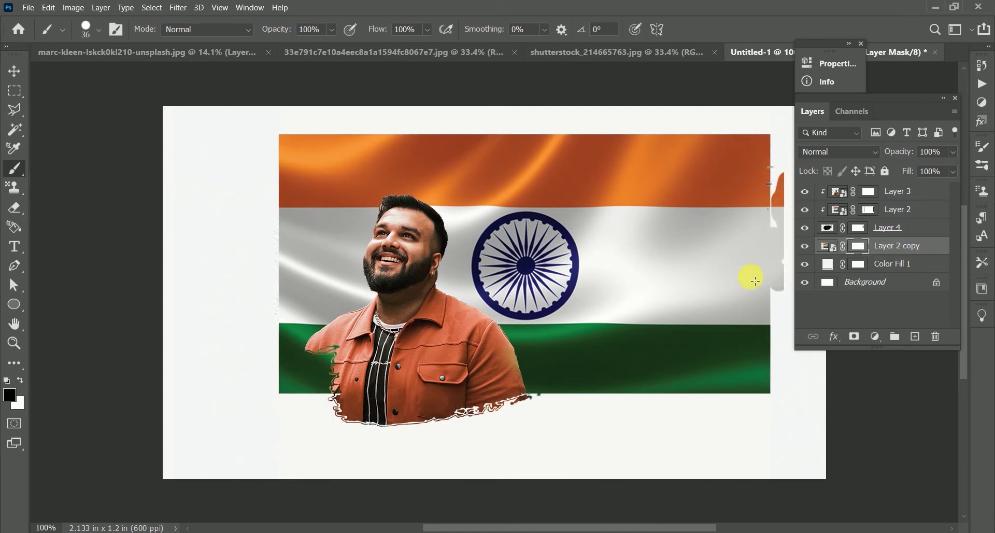
key("ctrl+t")
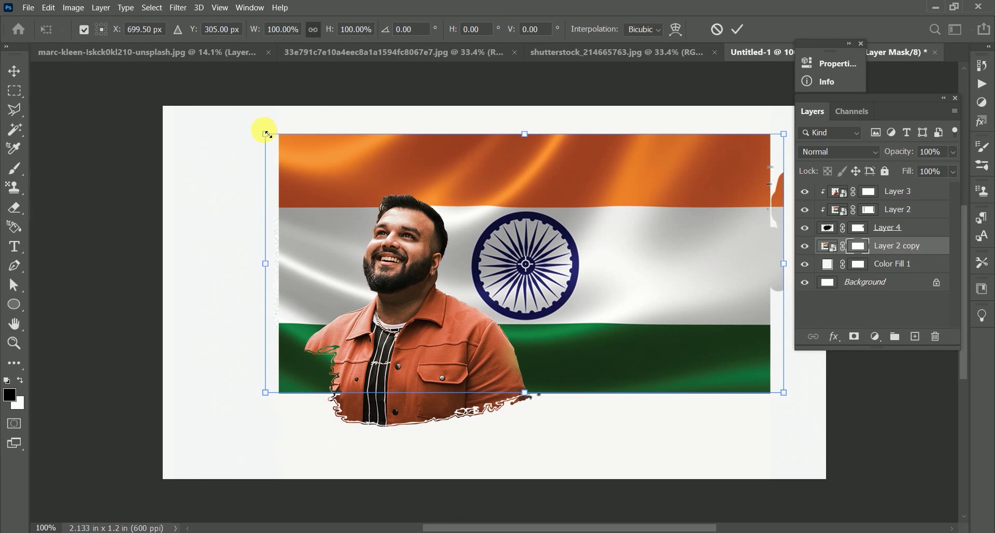
left_click_drag(268, 134, 109, 74)
left_click_drag(303, 182, 322, 254)
key("Return")
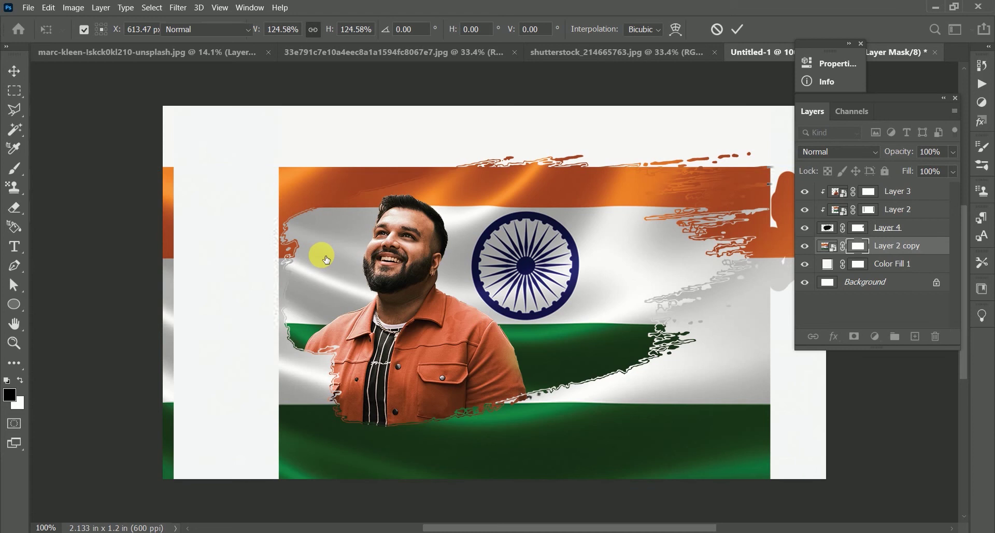
Paint Layer 4's mask with a larger brush to reveal the flag's orange band at left
key("b")
left_click(842, 233)
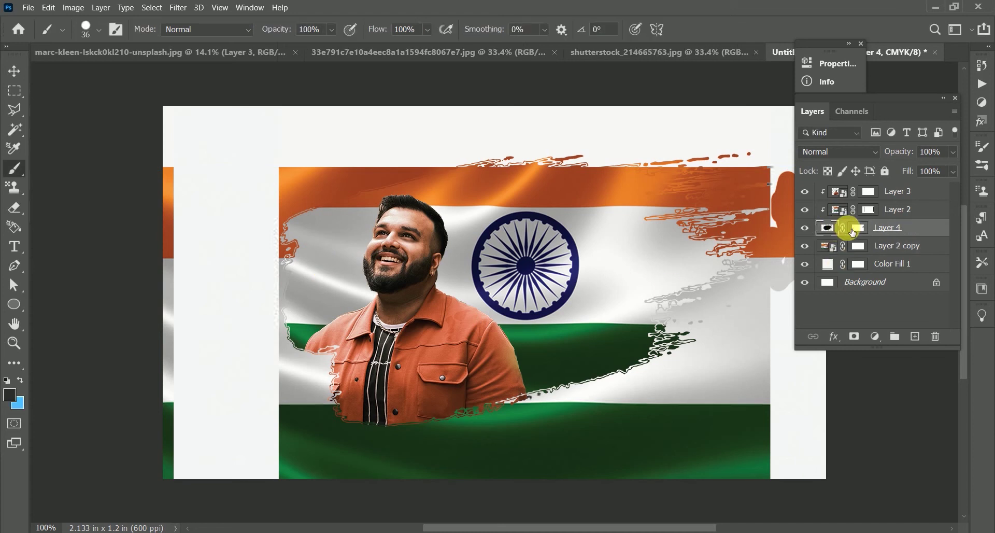
mouse_move(164, 218)
left_mouse_down()
mouse_move(233, 222)
mouse_move(269, 260)
mouse_move(289, 244)
left_mouse_up()
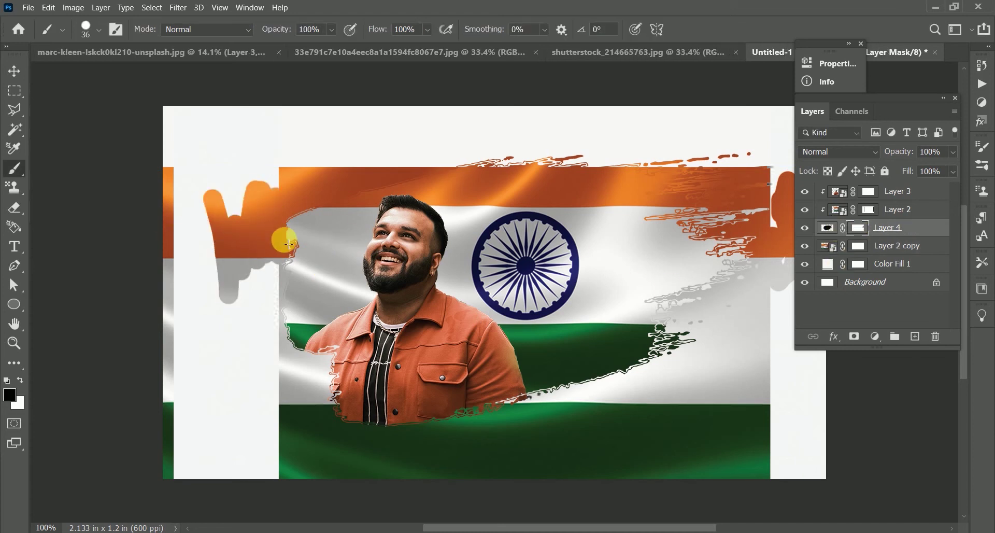
key("ctrl+z")
key("bracketright")
mouse_move(193, 205)
left_mouse_down()
mouse_move(182, 163)
mouse_move(269, 195)
mouse_move(277, 237)
mouse_move(262, 289)
mouse_move(266, 460)
mouse_move(216, 426)
mouse_move(200, 317)
mouse_move(195, 502)
mouse_move(193, 467)
mouse_move(238, 439)
left_mouse_up()
Move the enlarged flag copy upward on the canvas
left_click(6, 78)
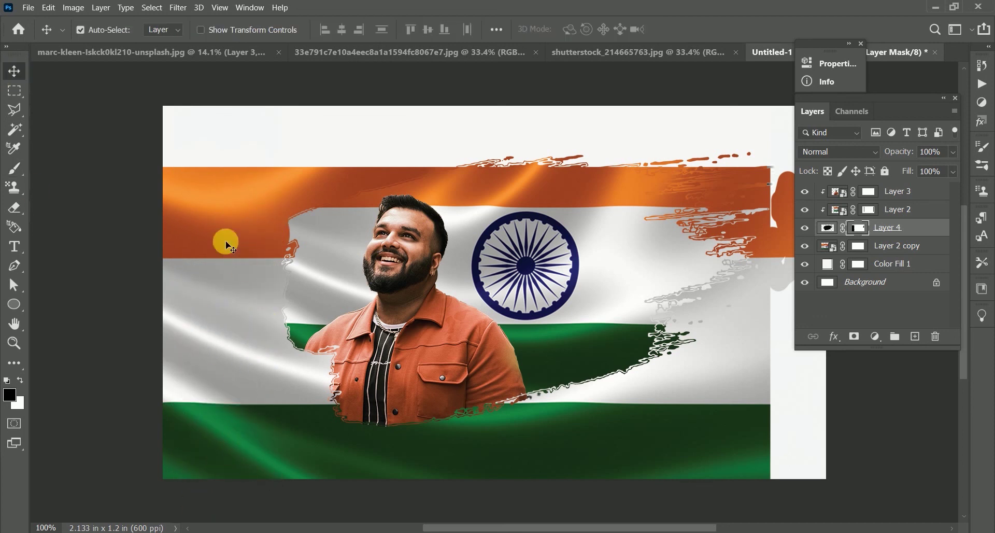
mouse_move(223, 239)
left_mouse_down()
mouse_move(217, 136)
mouse_move(138, 142)
mouse_move(263, 126)
left_mouse_up()
left_click(14, 168)
left_click(858, 228)
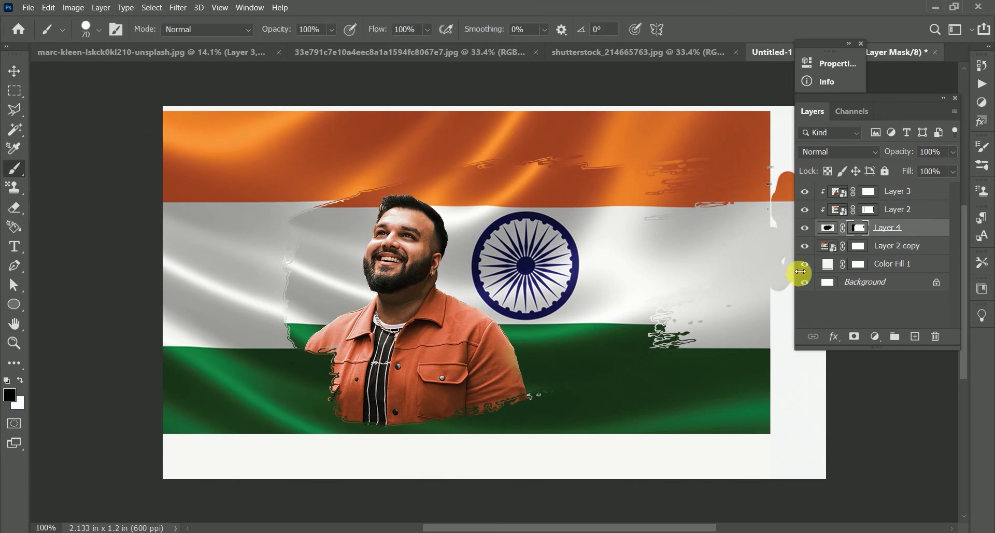
Paint out the white strip at the right edge and check the edges by zooming
mouse_move(793, 271)
left_mouse_down()
mouse_move(789, 325)
mouse_move(775, 288)
left_mouse_up()
key("z")
left_click(788, 324)
key("b")
key("x")
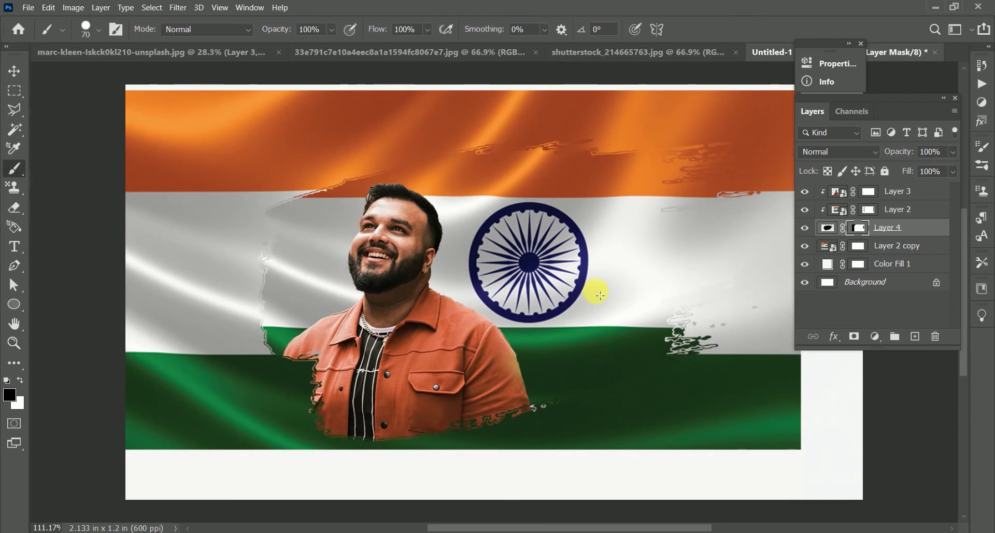
key("ctrl+minus")
key("ctrl+minus")
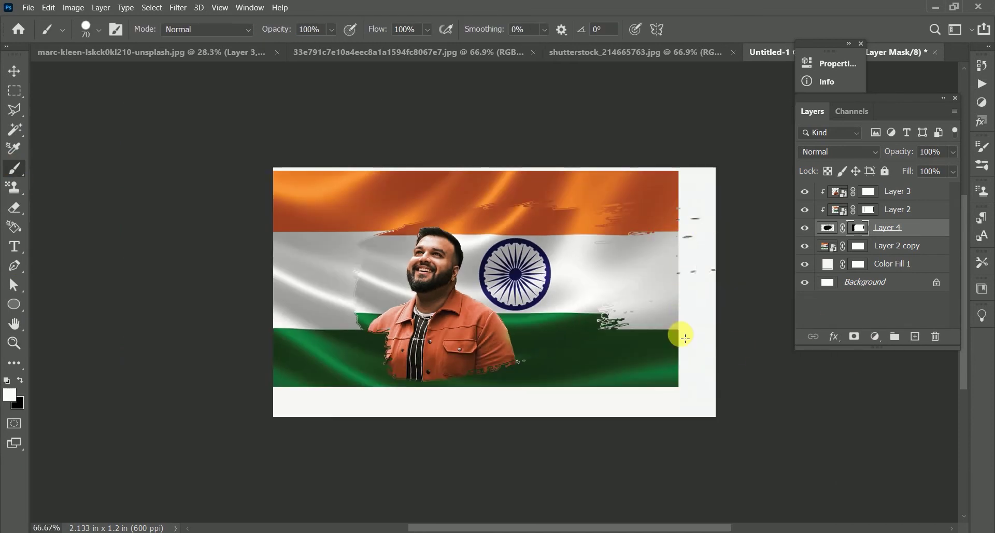
Scale the background flag copy up to 121.41%
key("v")
key("alt+bracketleft")
key("ctrl+t")
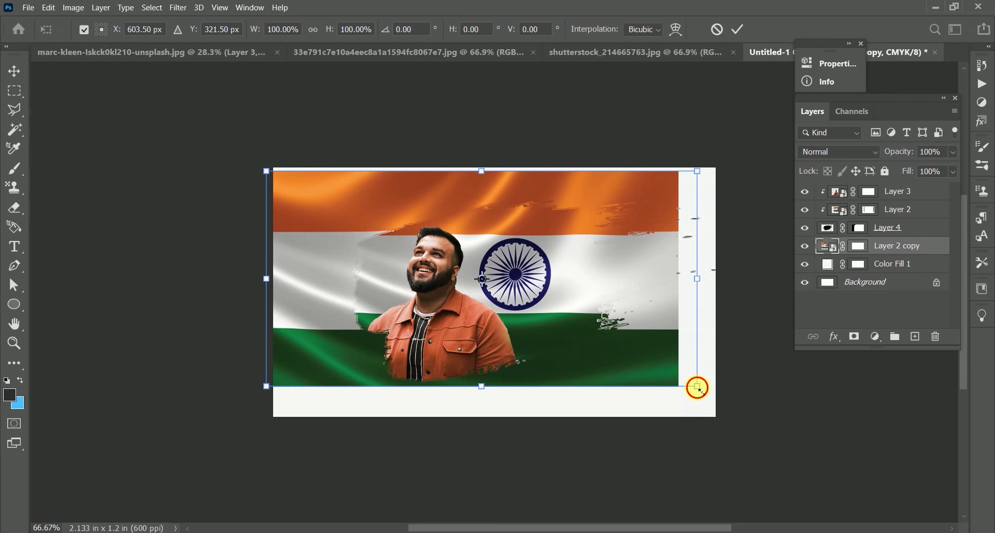
left_click_drag(698, 388, 779, 454)
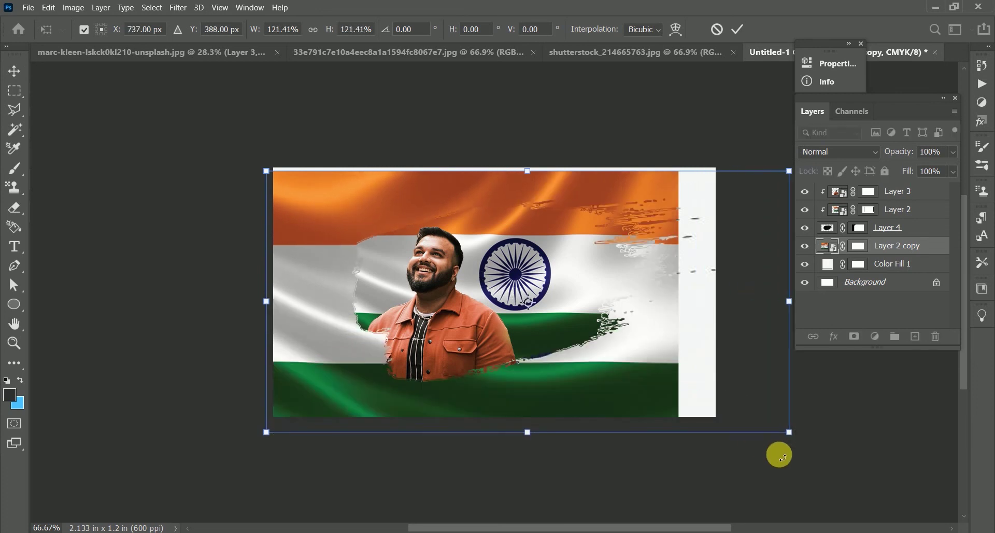
key("Return")
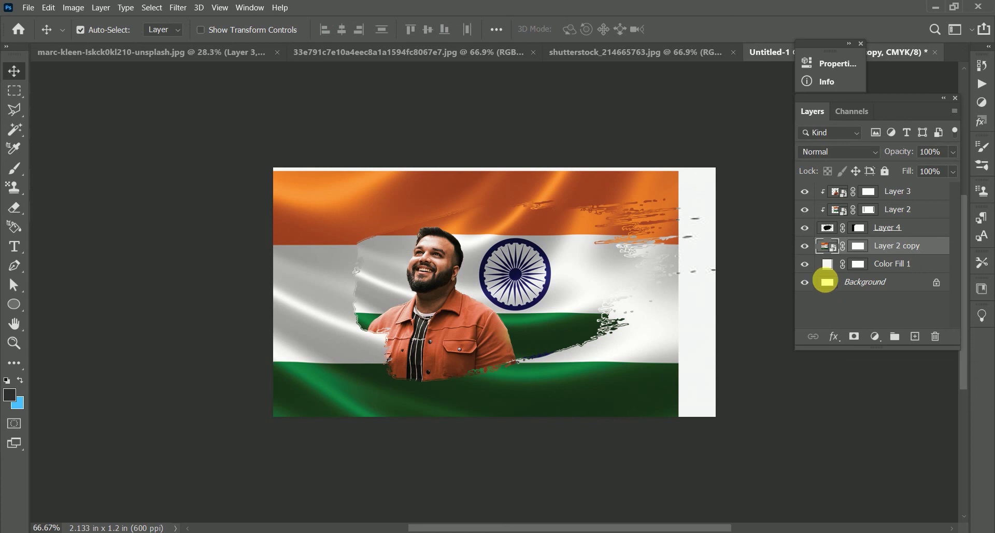
Test a small shift of the flag, undo it, and reset default colours on Layer 4's mask
left_click_drag(658, 398, 672, 395)
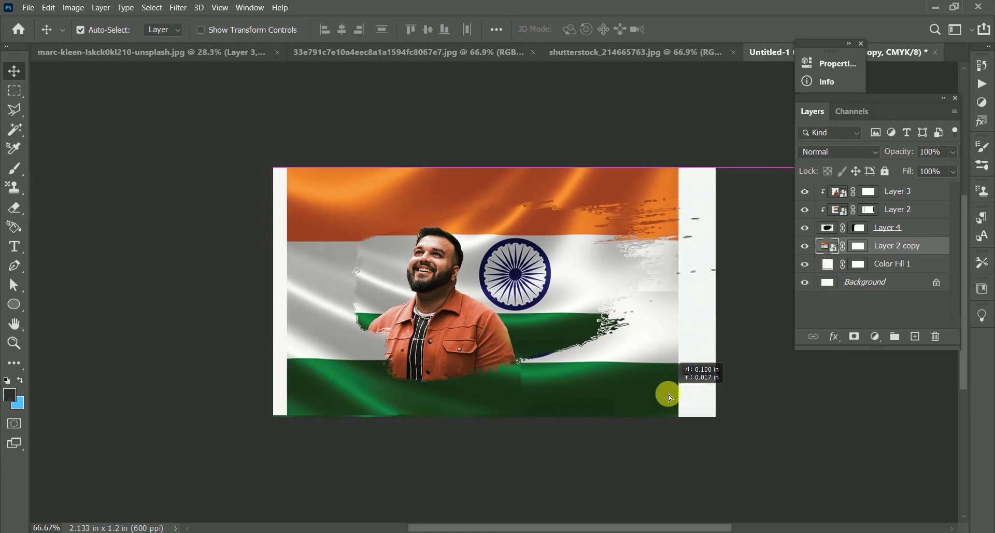
key("ctrl+z")
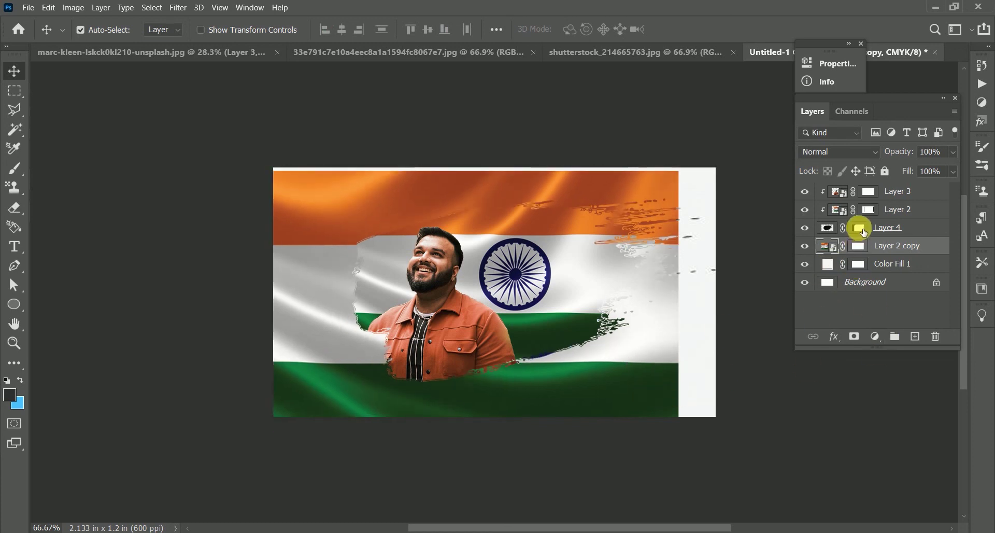
left_click(859, 228)
key("d")
left_click(14, 168)
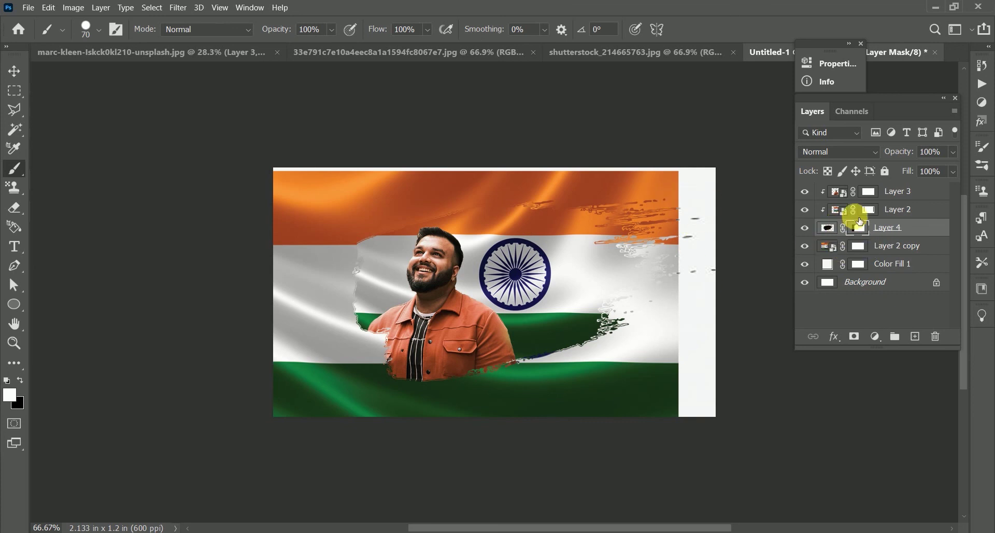
Crop the canvas edges to the flag, giving 1.993 × 1.265 in, and fit it on screen
key("c")
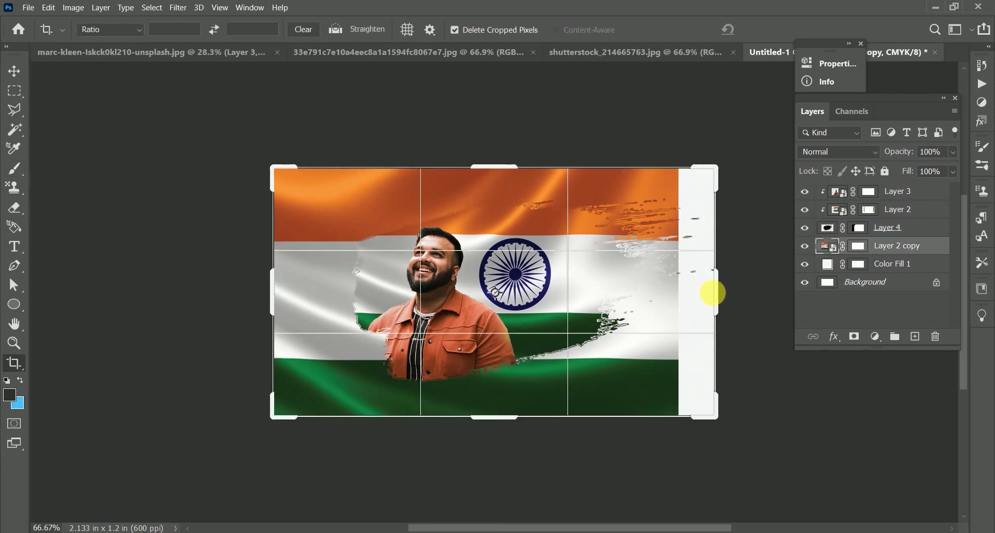
left_click_drag(716, 290, 701, 294)
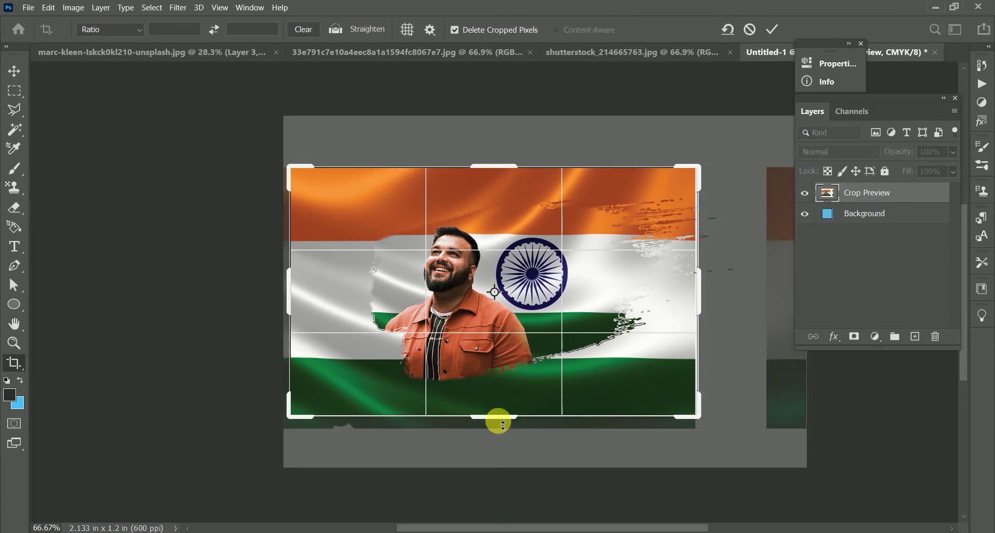
left_click_drag(497, 418, 499, 422)
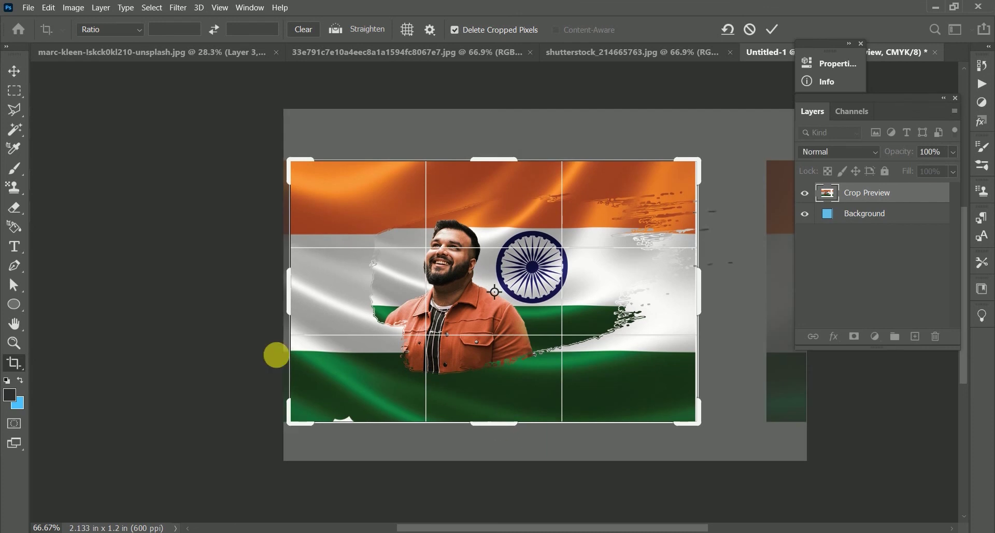
left_click_drag(289, 299, 291, 302)
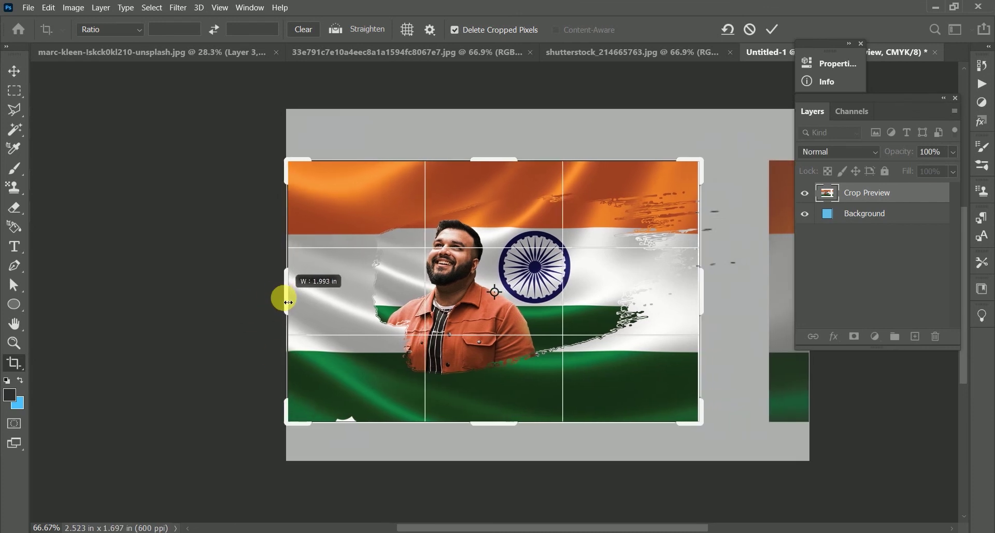
left_click_drag(291, 302, 291, 302)
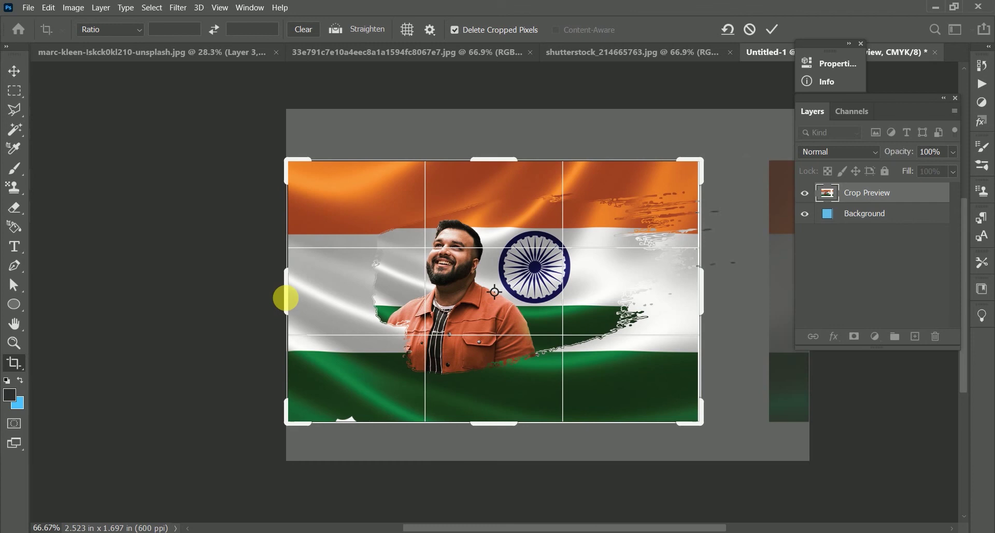
key("Return")
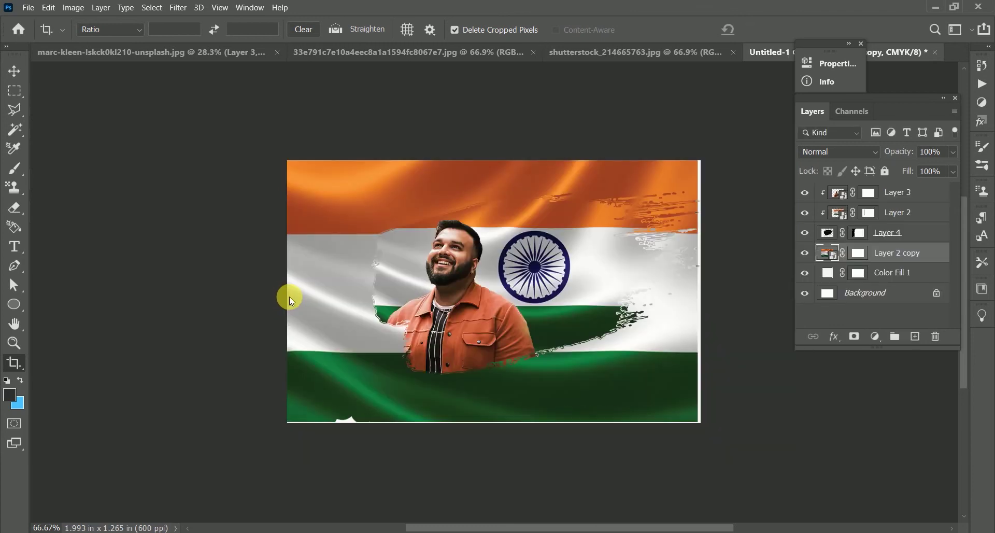
key("ctrl+0")
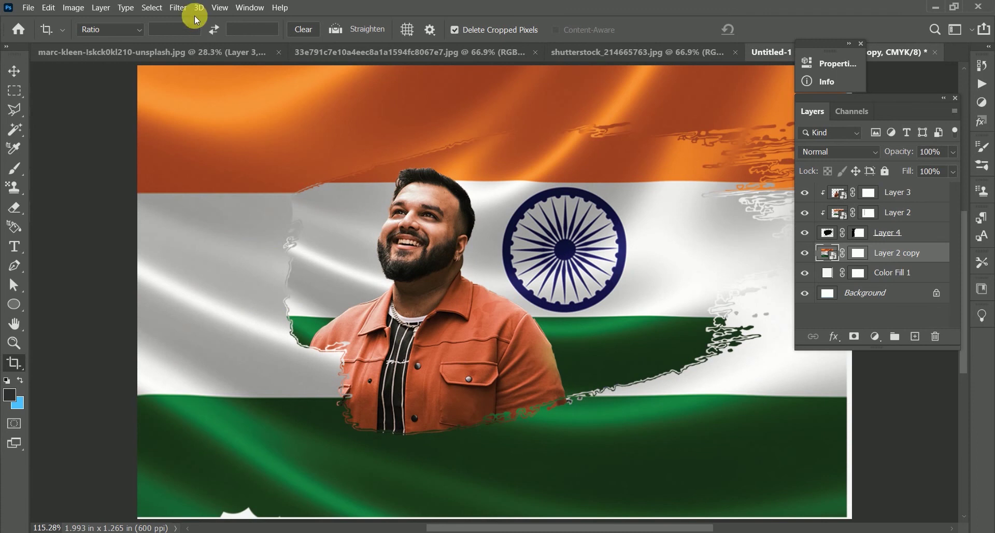
Apply a 133.0-pixel Gaussian Blur to the Layer 2 copy flag
left_click(178, 8)
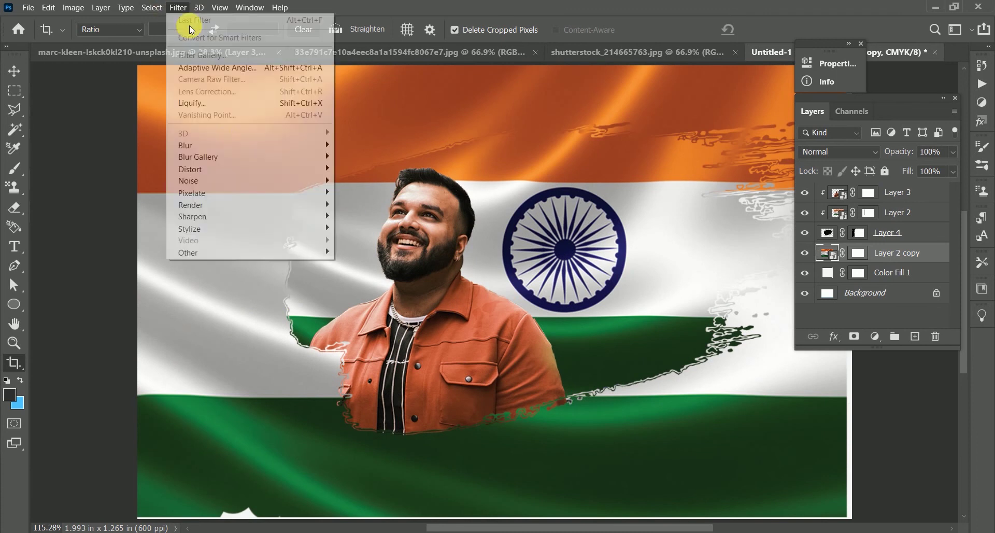
left_click(222, 147)
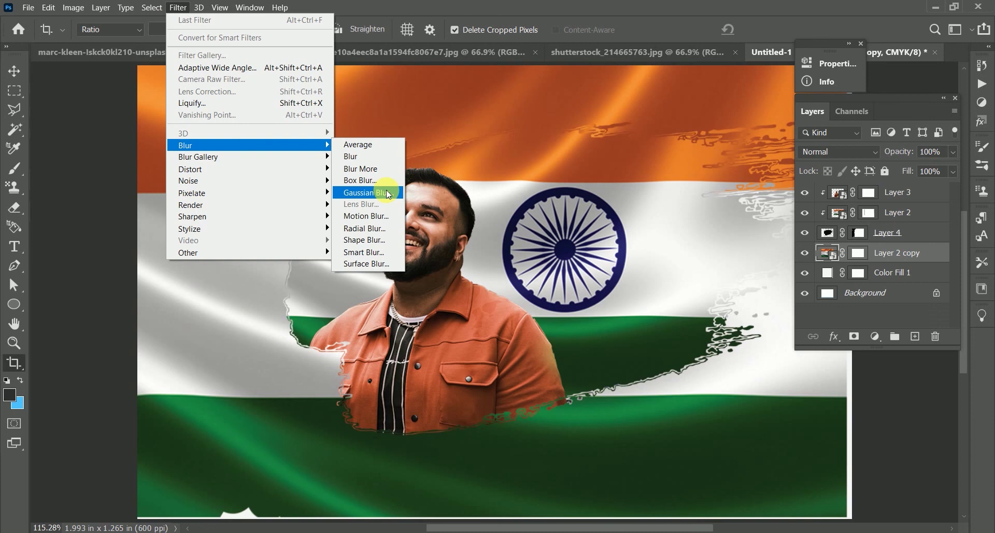
left_click(387, 192)
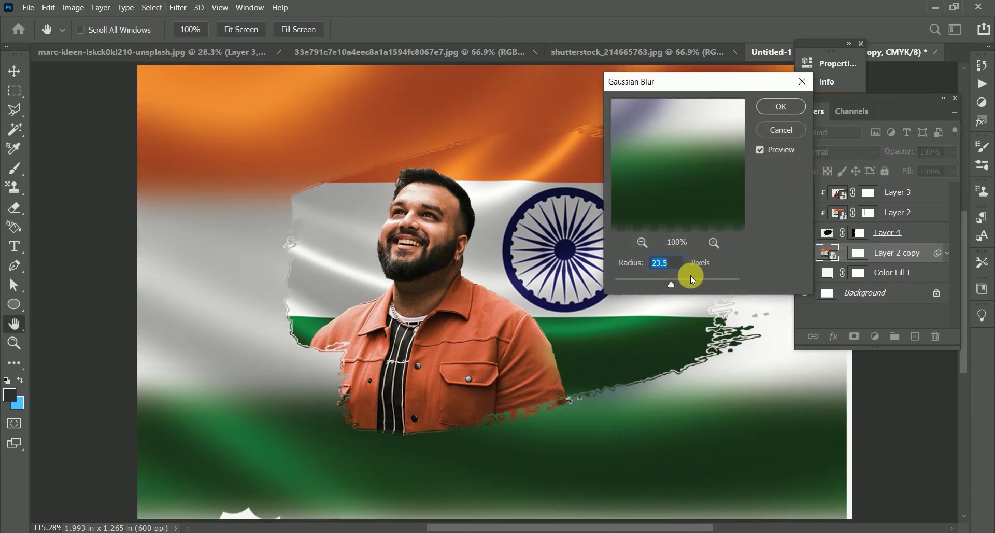
left_click(695, 280)
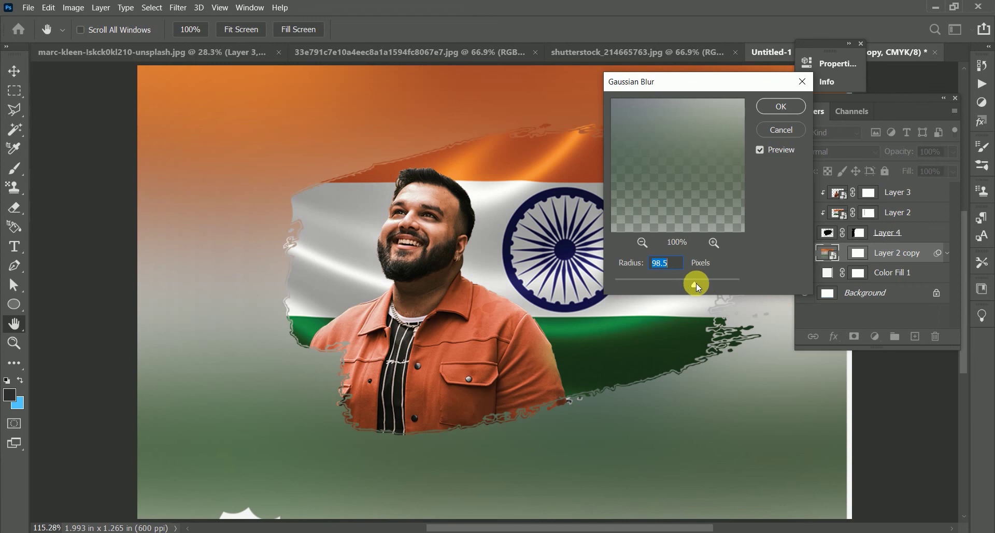
left_click_drag(698, 284, 703, 284)
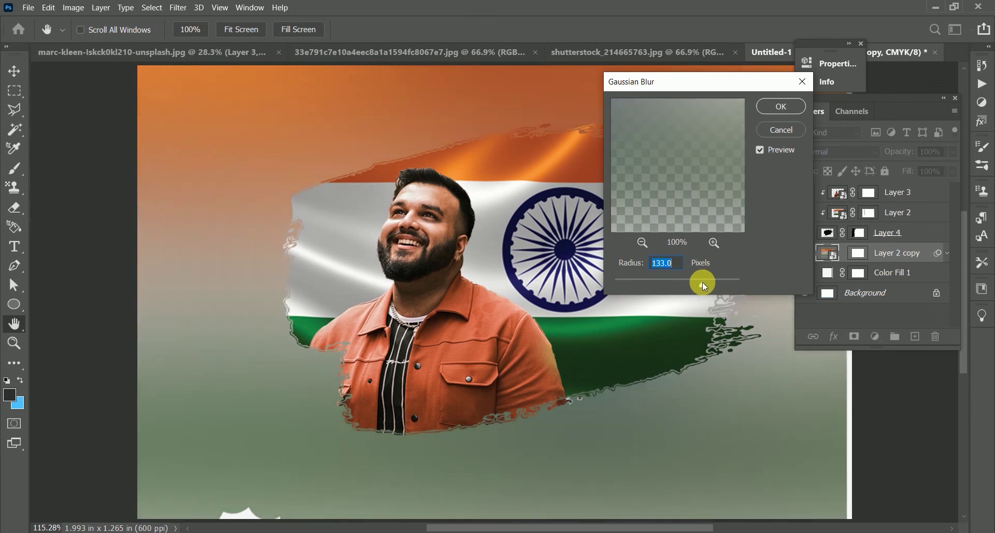
left_click(793, 107)
key("c")
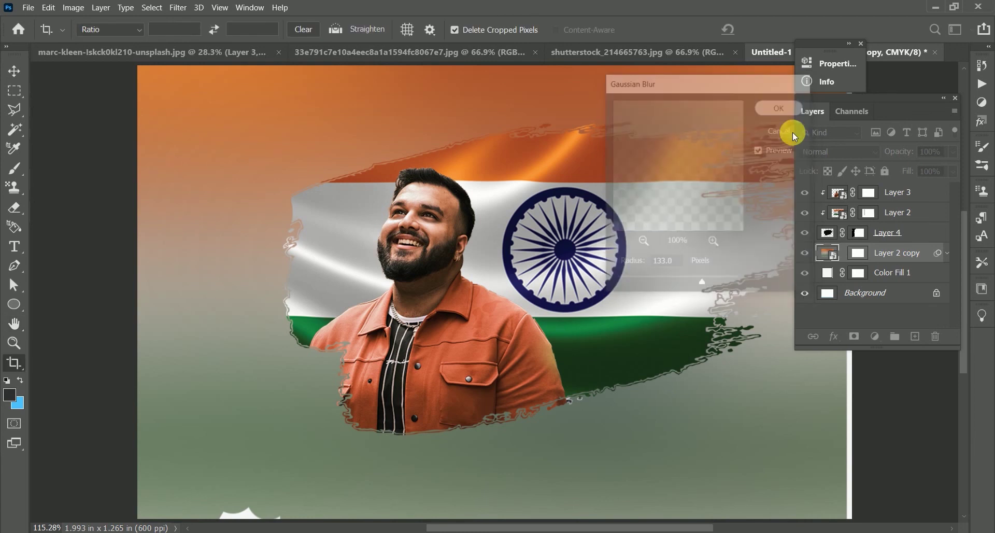
left_click(12, 68)
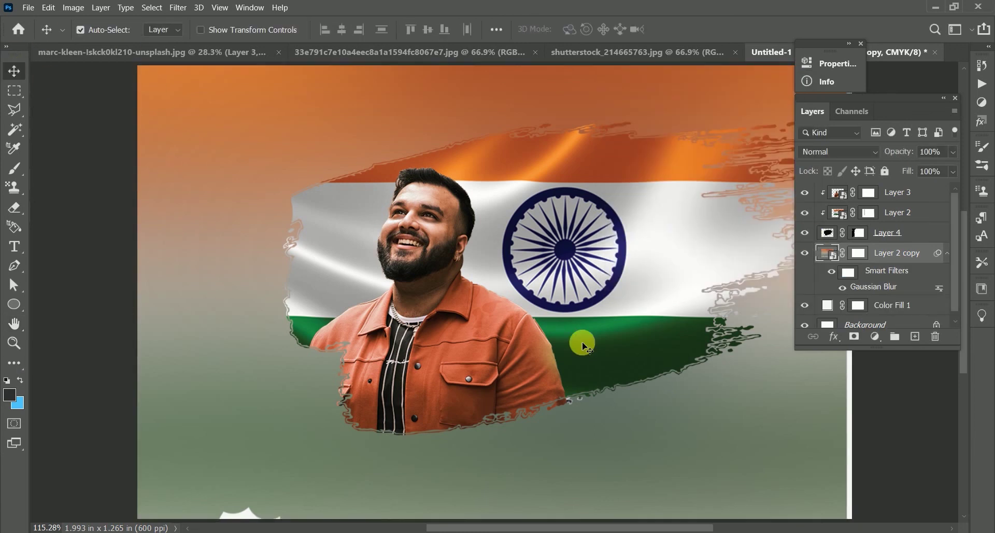
Test nudging and transforming the blurred background, undo it, and zoom out to the whole poster
left_click_drag(575, 457, 584, 458)
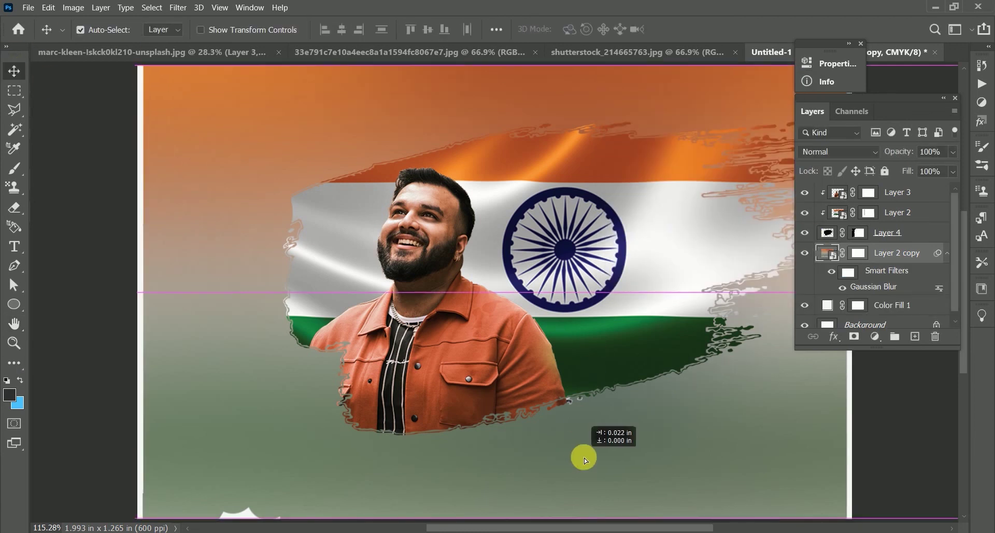
key("ctrl+z")
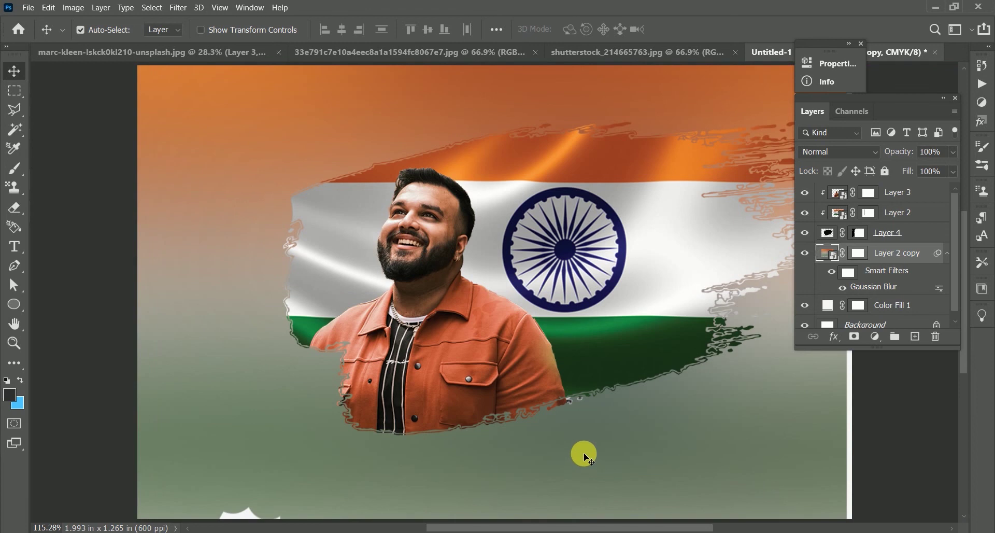
key("ctrl+t")
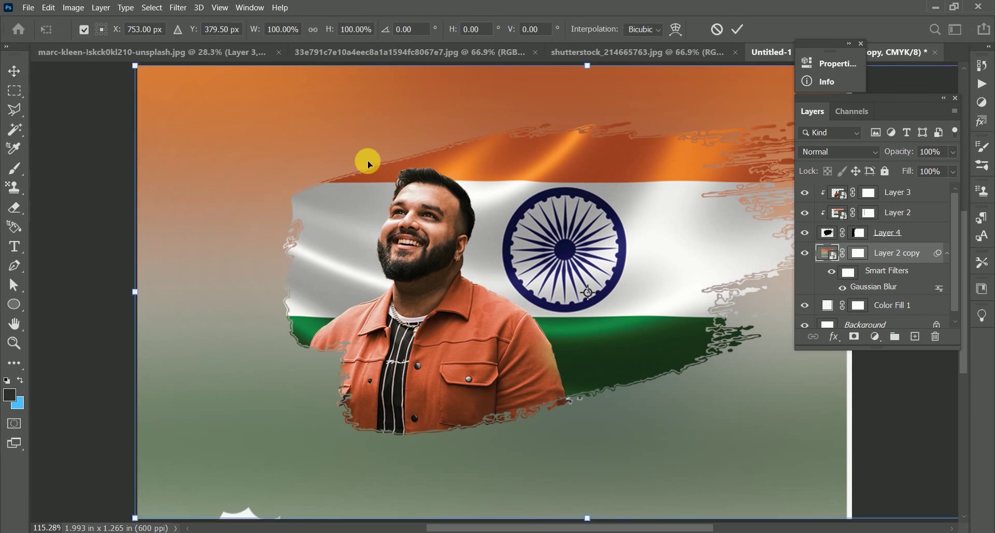
key("Return")
key("ctrl+1")
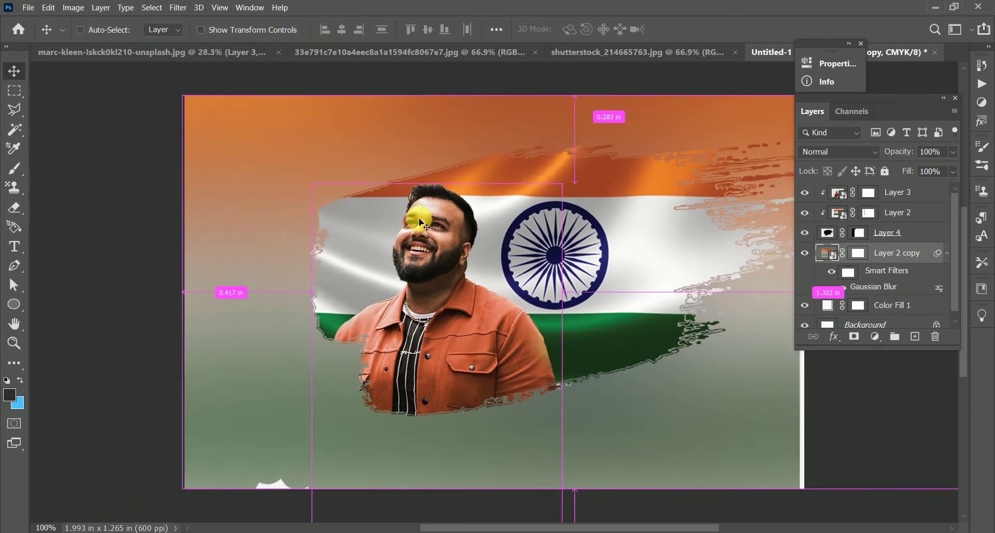
key("ctrl+minus")
key("ctrl")
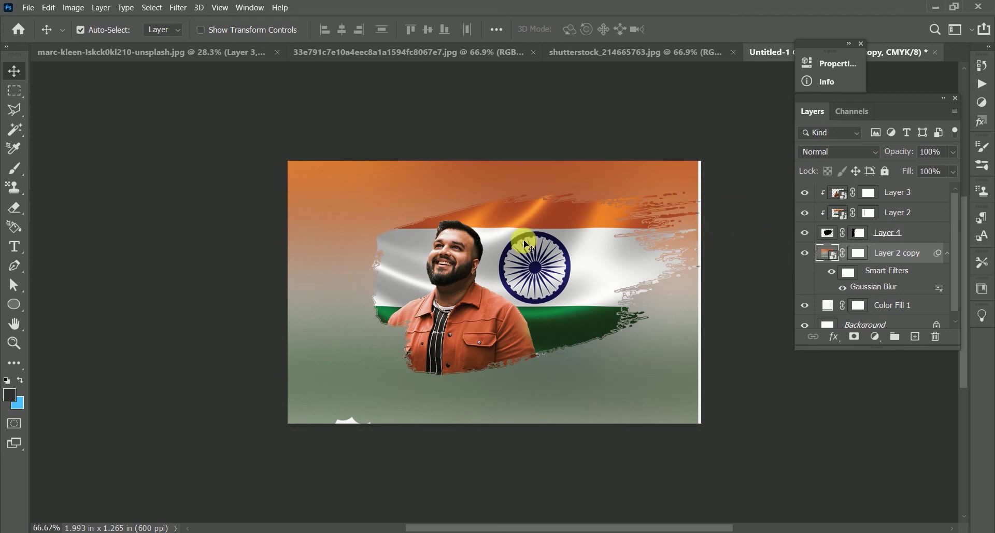
Crop the right edge slightly inward, leaving a 1.958 × 1.265 in poster
key("c")
left_click_drag(702, 279, 700, 281)
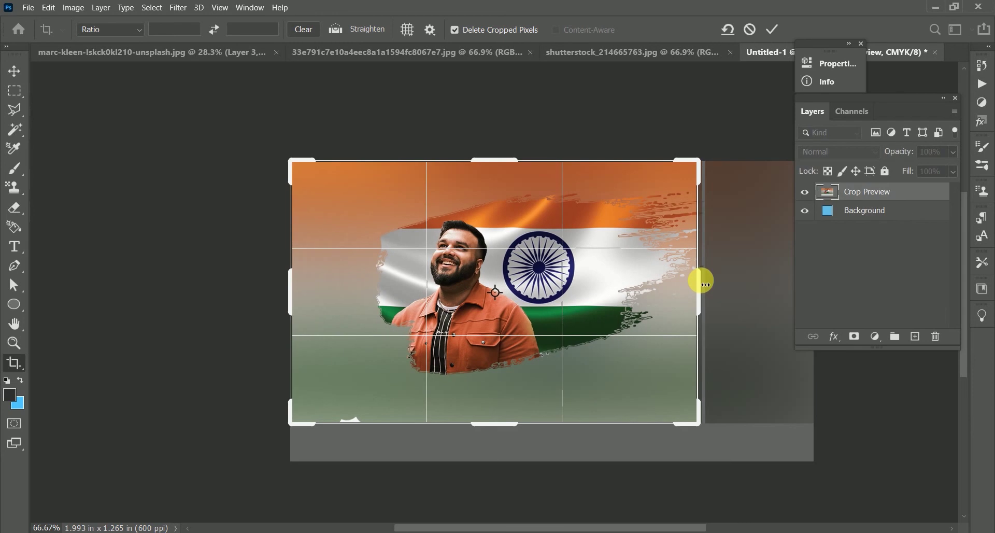
key("Return")
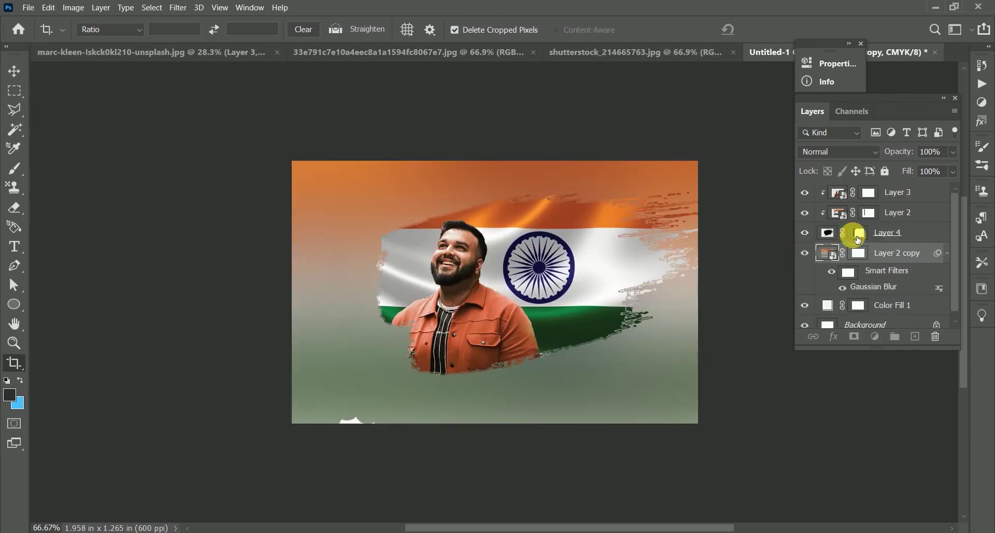
left_click(857, 238)
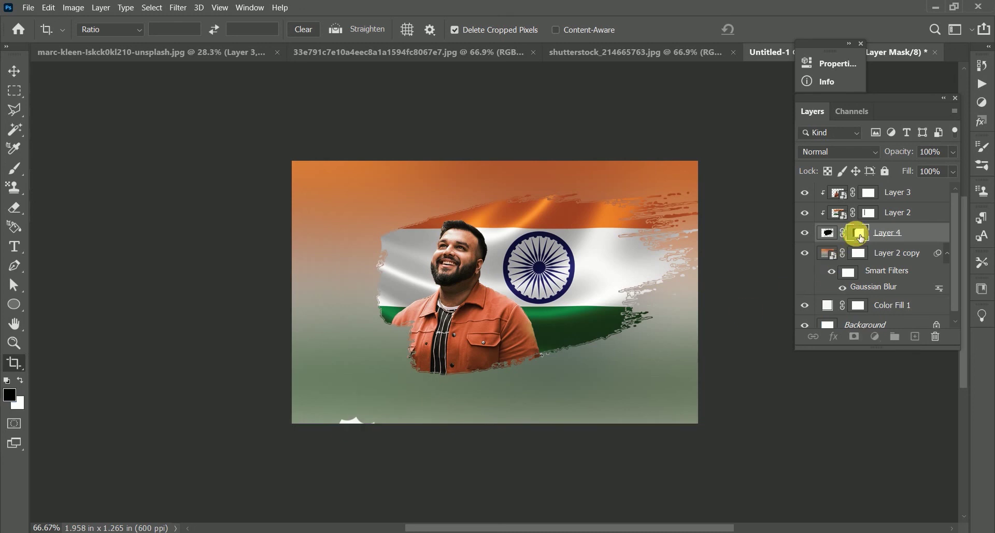
Paint the white fleck at the bottom-left edge out of Layer 4's mask
left_click_drag(282, 438, 355, 418)
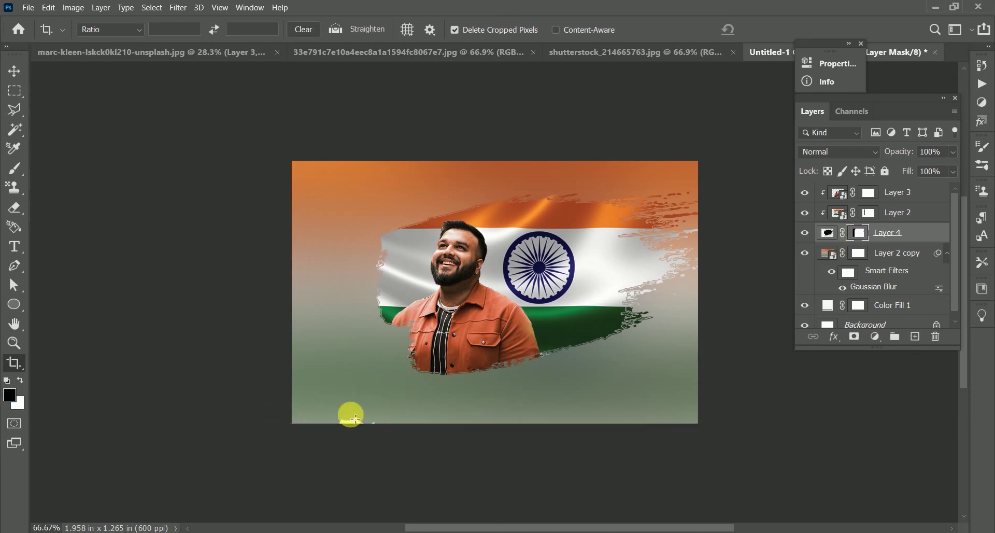
key("b")
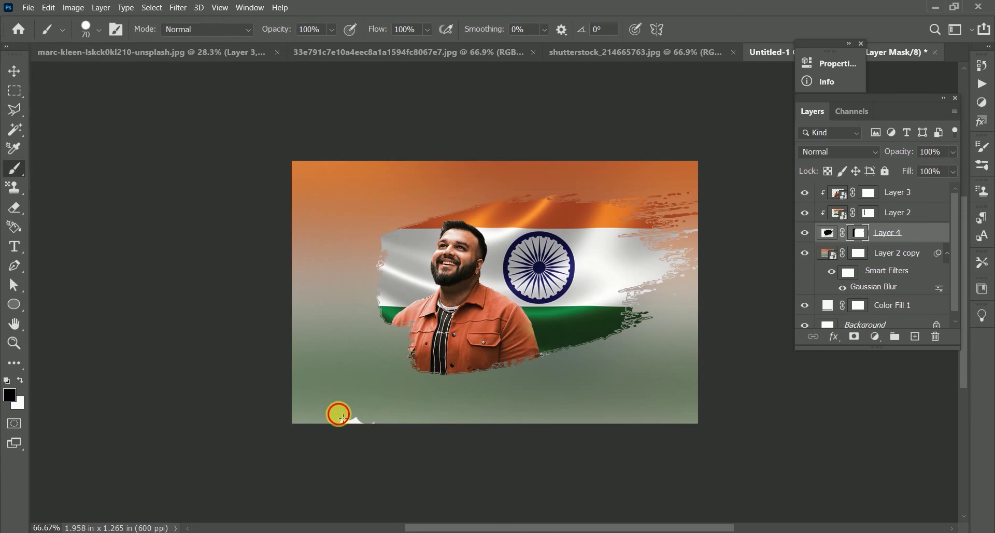
left_click_drag(340, 415, 358, 418)
left_click(16, 71)
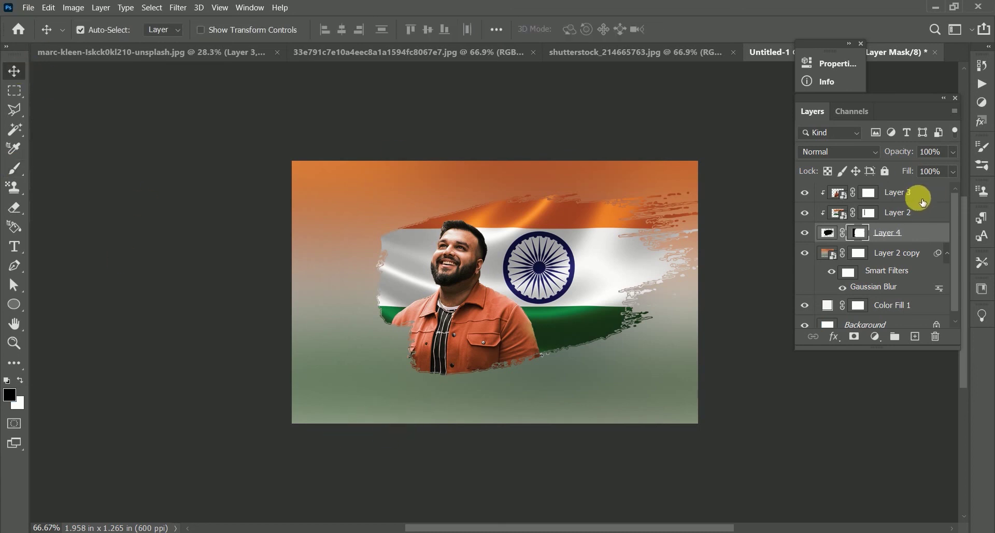
left_click(923, 192, "shift")
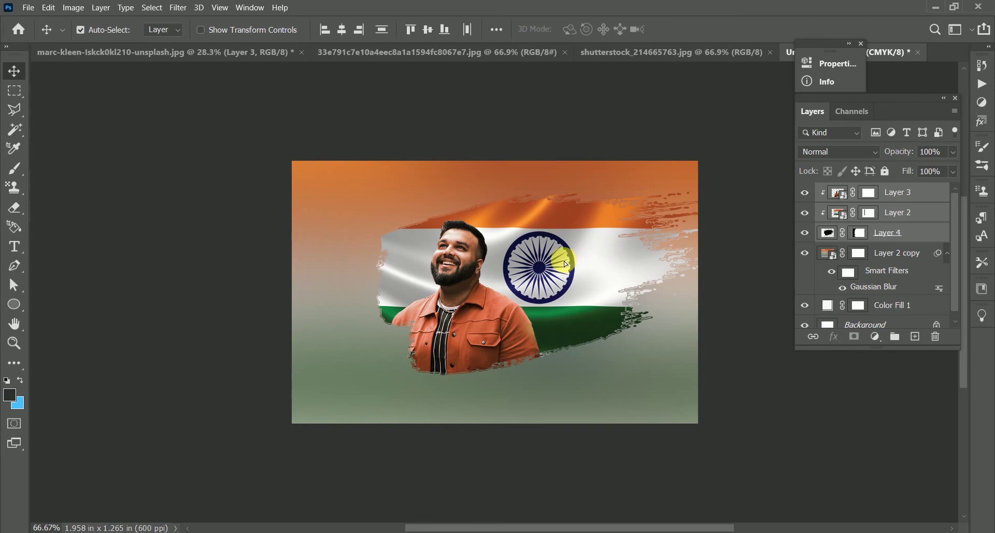
Shift the man and flag left, scale them to 95%, and place the 26 January PNG
left_click_drag(565, 264, 544, 272)
key("ctrl")
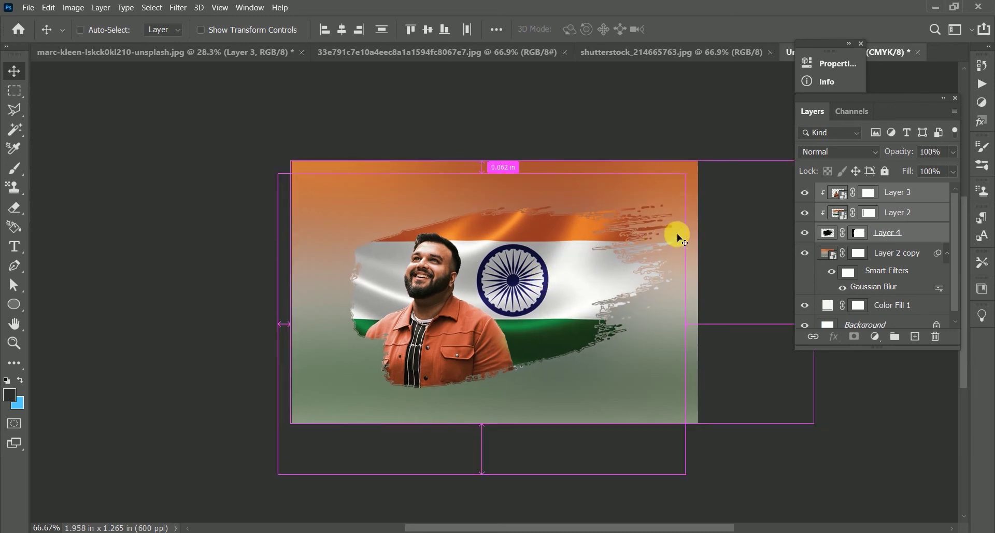
key("ctrl+t")
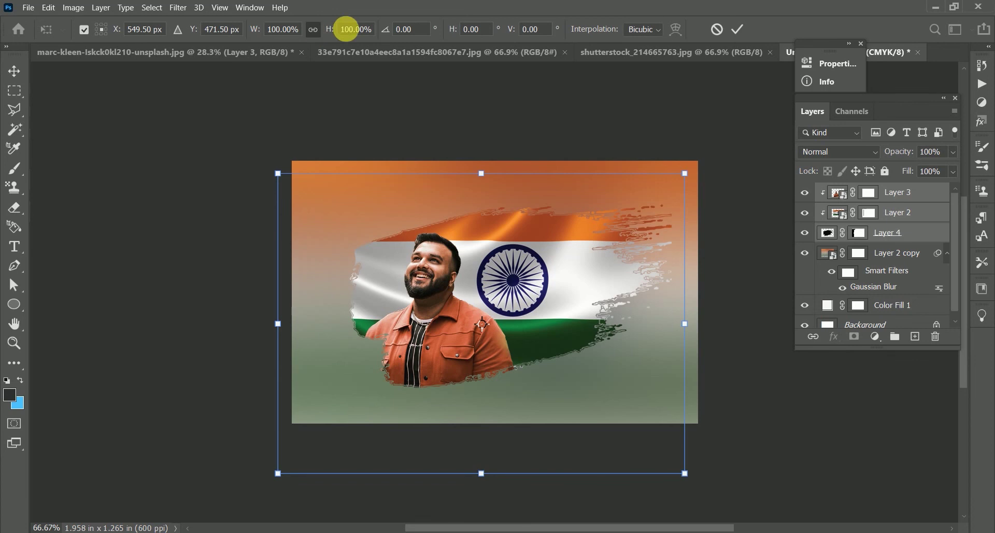
left_click(377, 36)
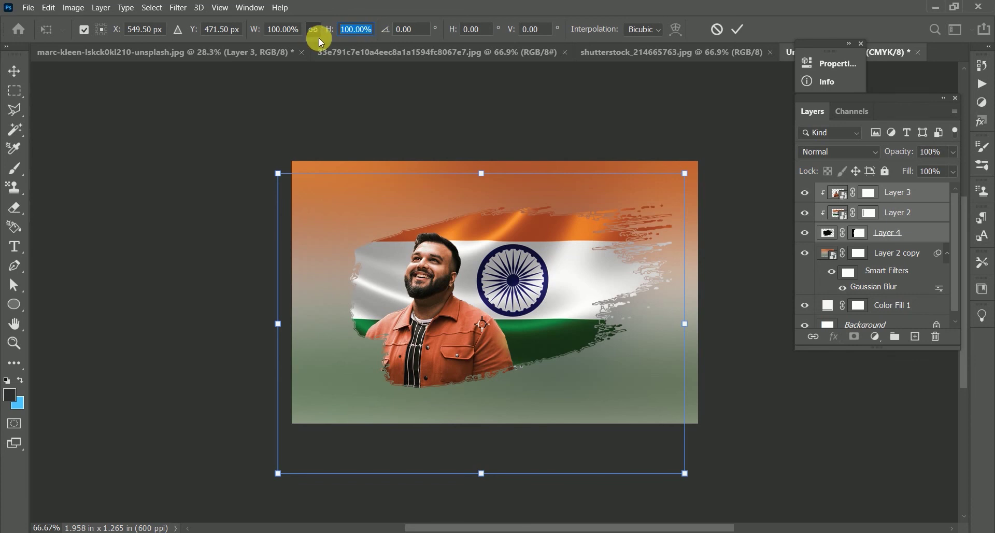
type("85")
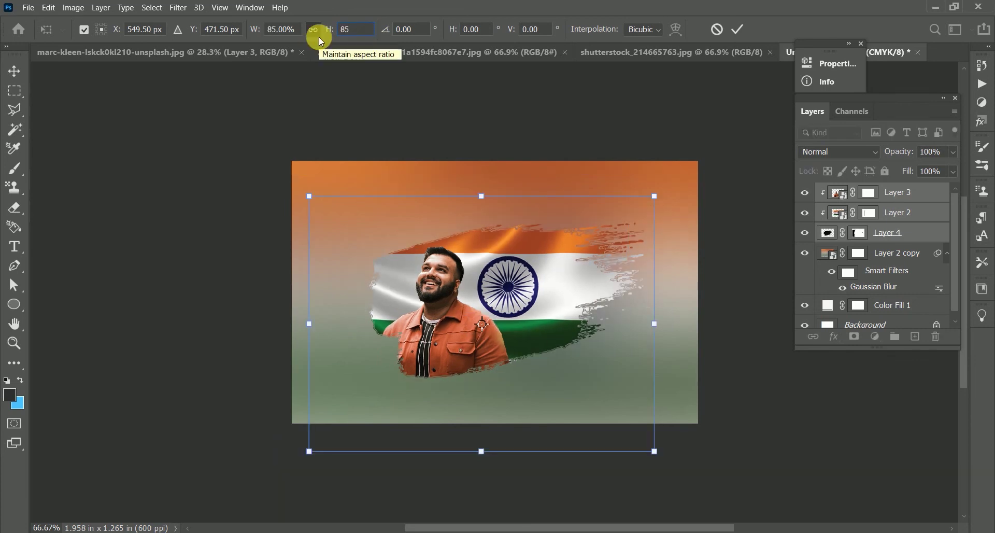
type("9")
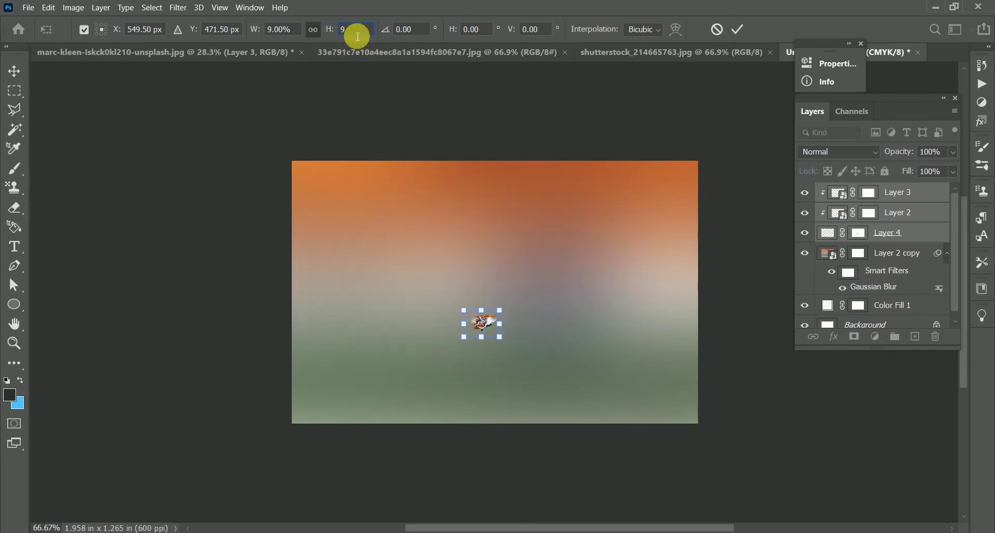
type("0")
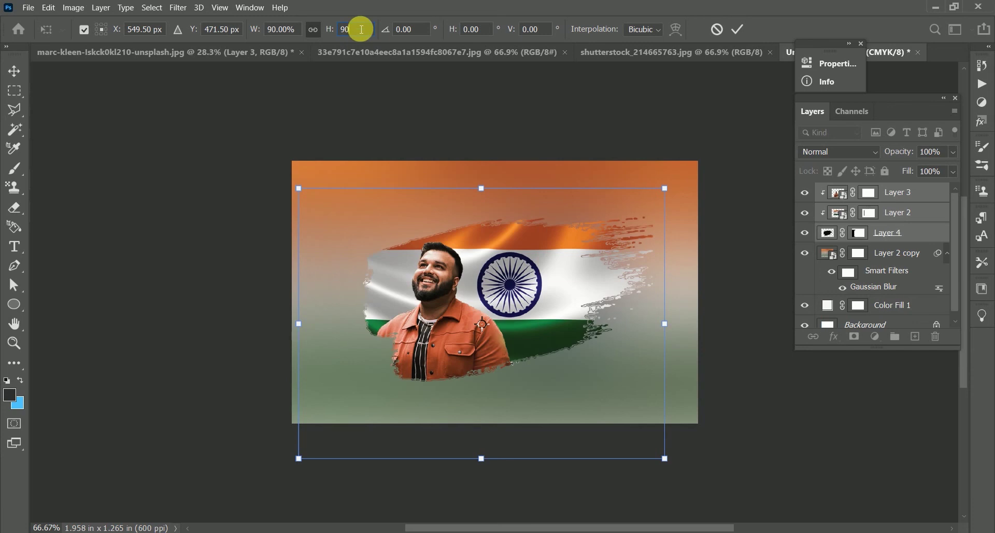
key("BackSpace")
type("5")
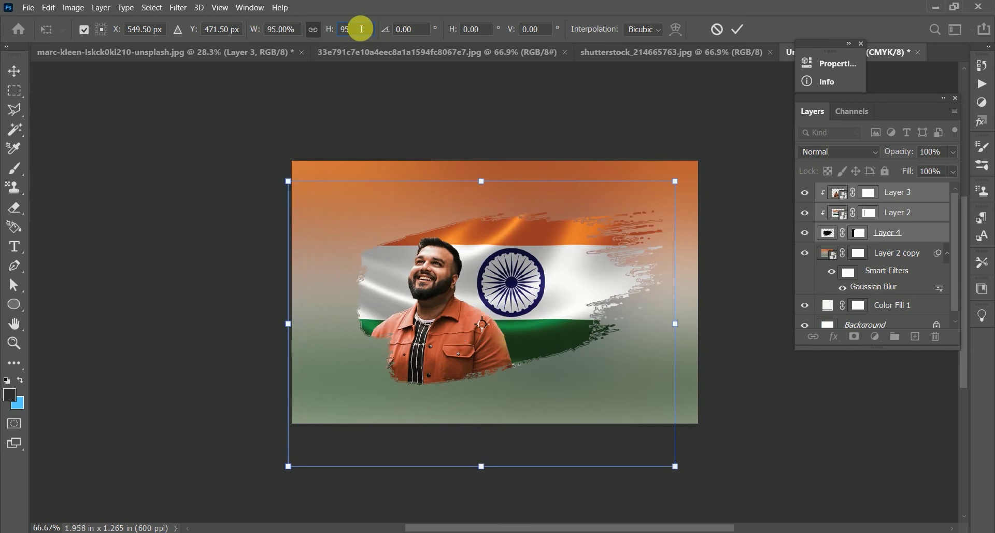
key("Return")
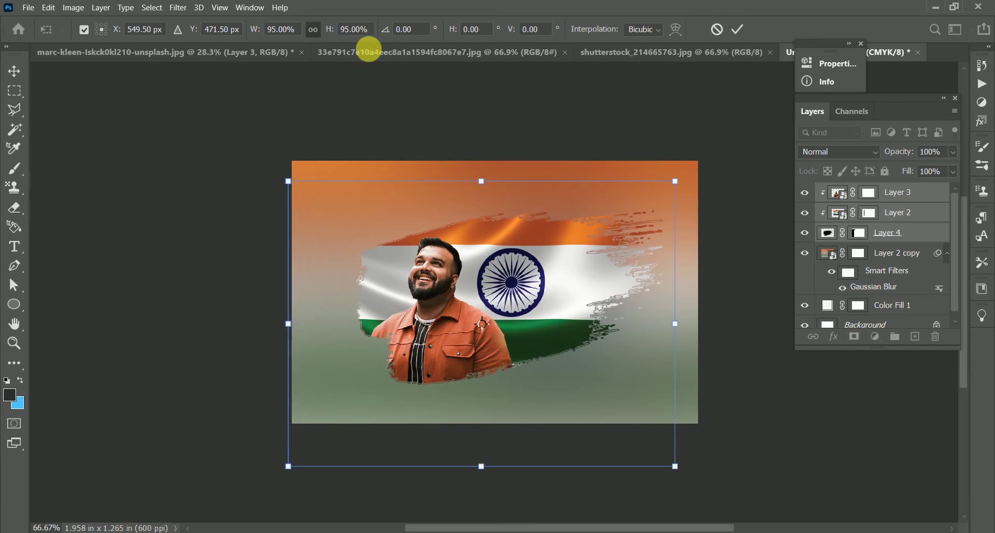
double_click(485, 267)
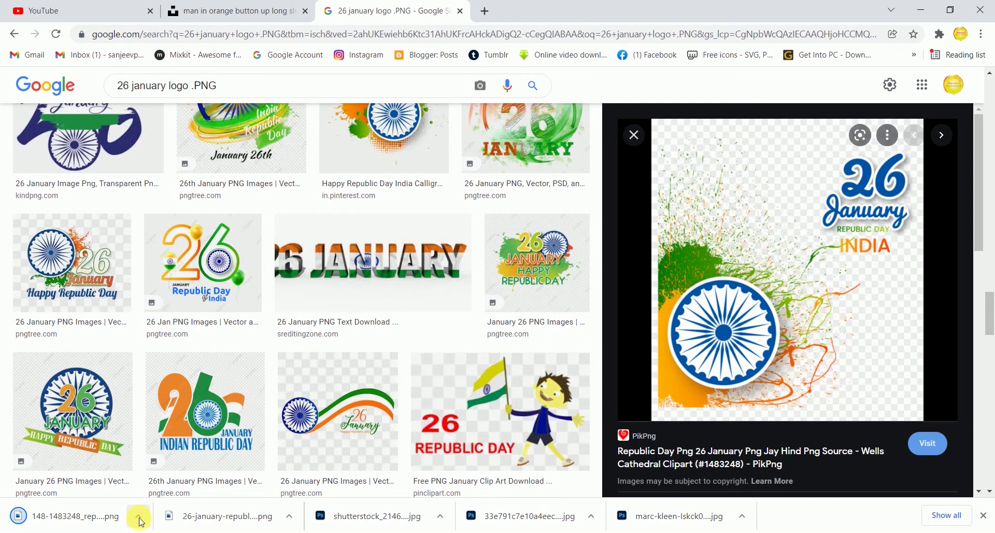
left_click(139, 516)
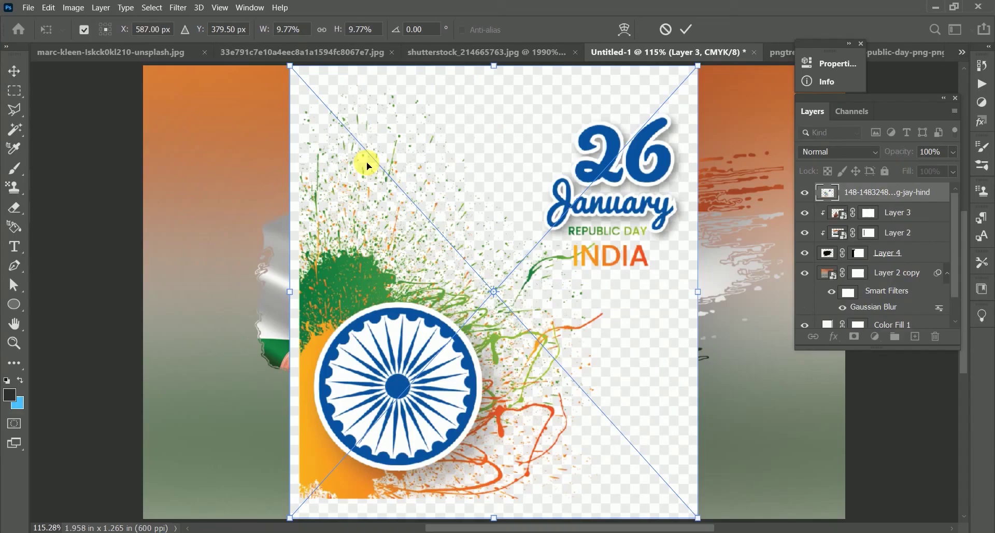
Confirm placement of the 26 January PNG and open its layer blend-mode list
key("Return")
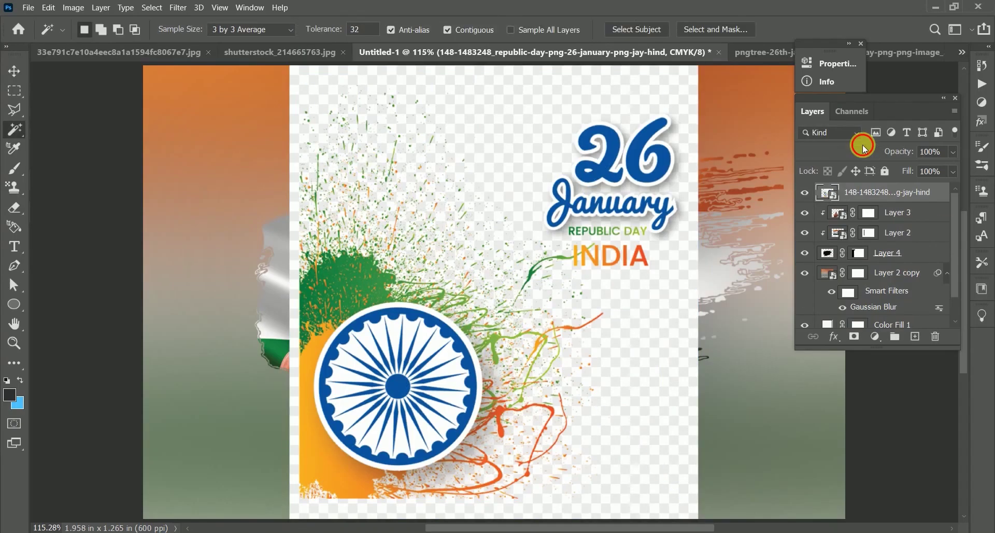
left_click(863, 147)
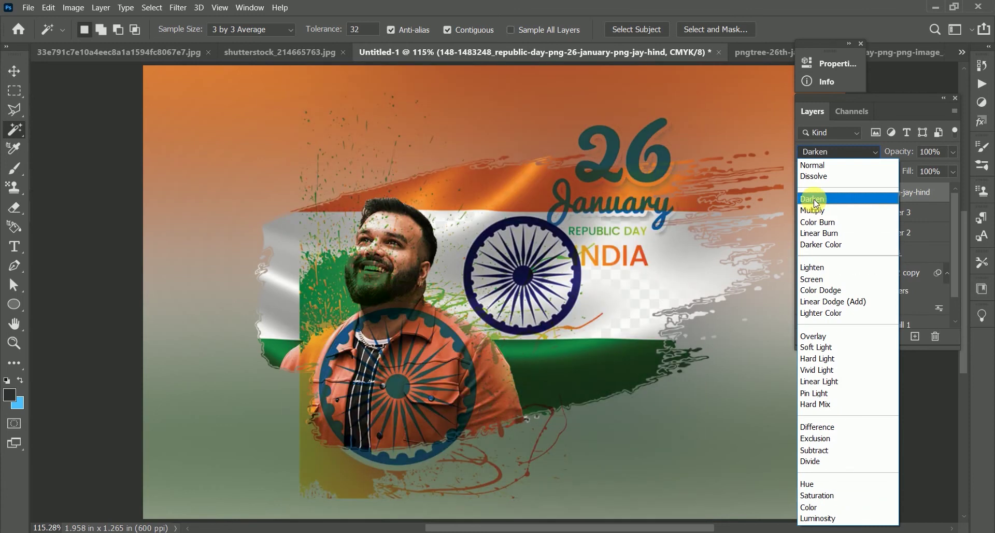
Apply Darken to the 26 January graphic and move it down-left so the chakra sits bottom-left
left_click(812, 200)
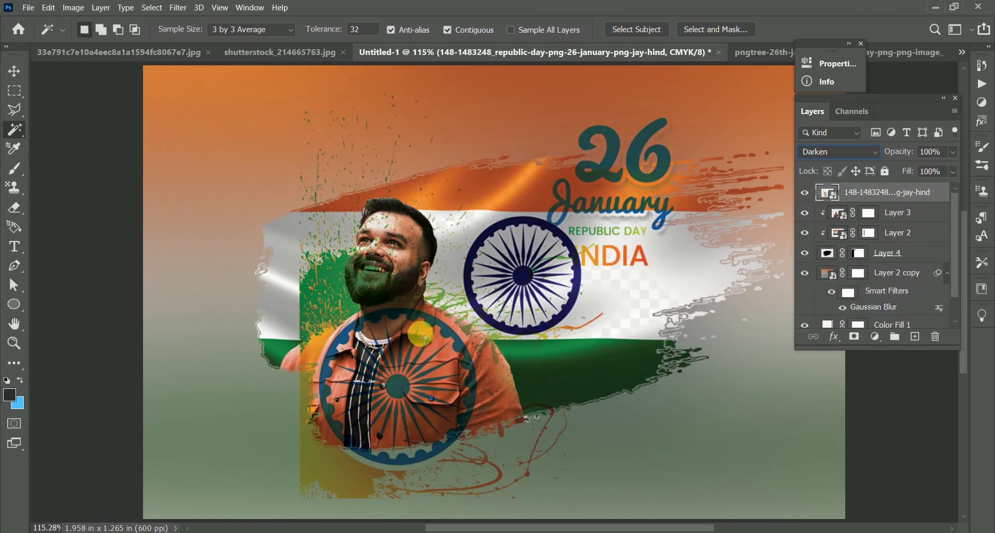
left_click(19, 75)
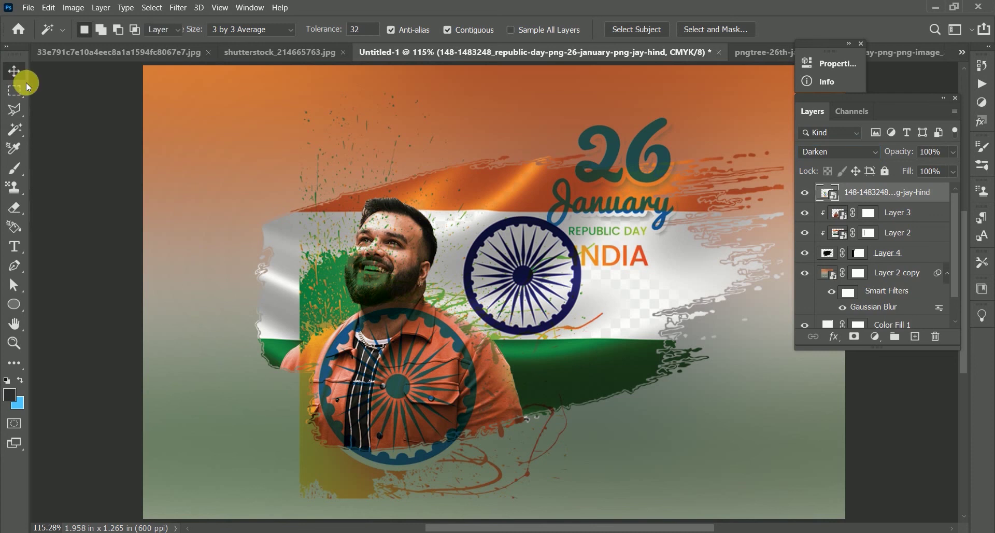
mouse_move(404, 319)
left_mouse_down()
mouse_move(229, 362)
mouse_move(241, 353)
left_mouse_up()
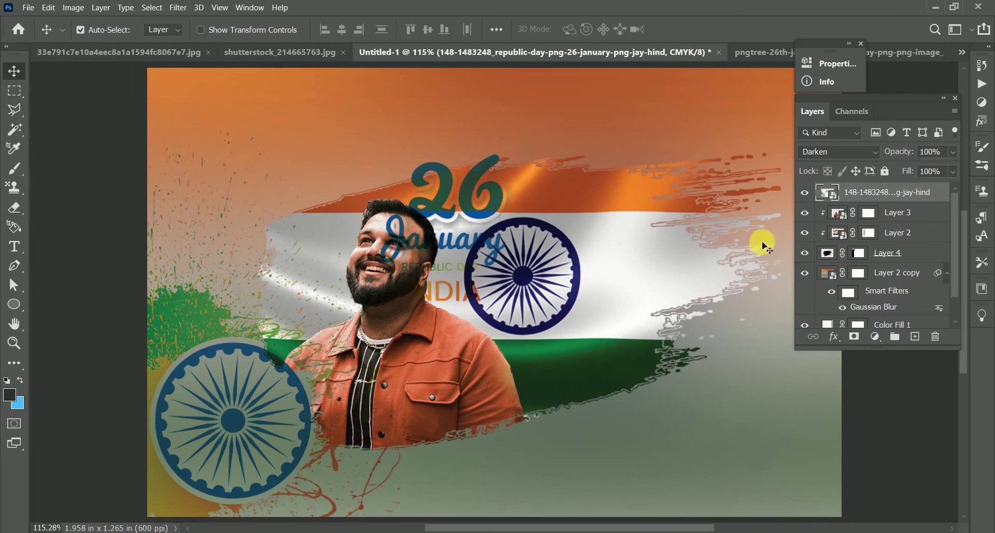
key("ctrl+minus")
key("ctrl+minus")
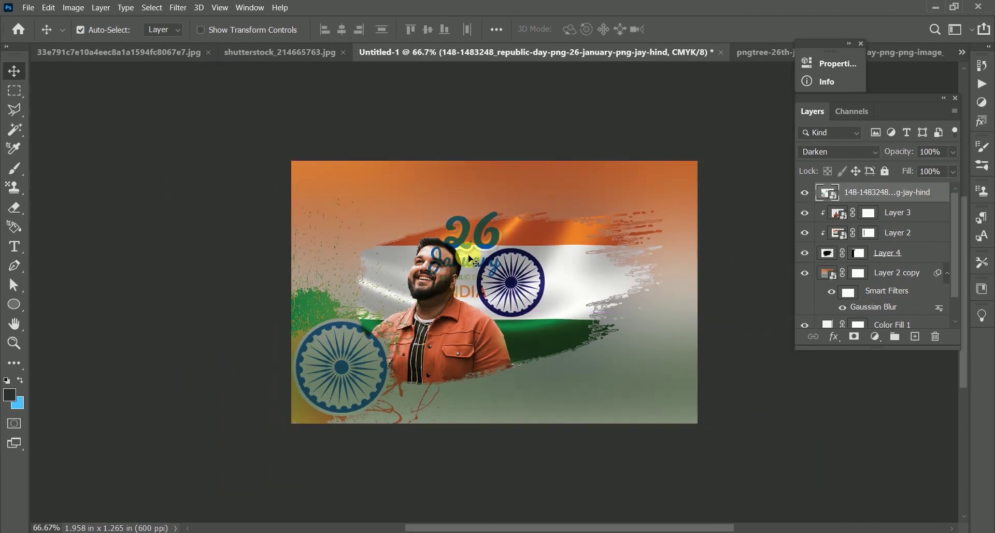
Scale Layers 2–4 (man and flag) proportionally to 85% and shift them lower right
left_click(897, 232)
left_click(887, 253, "shift")
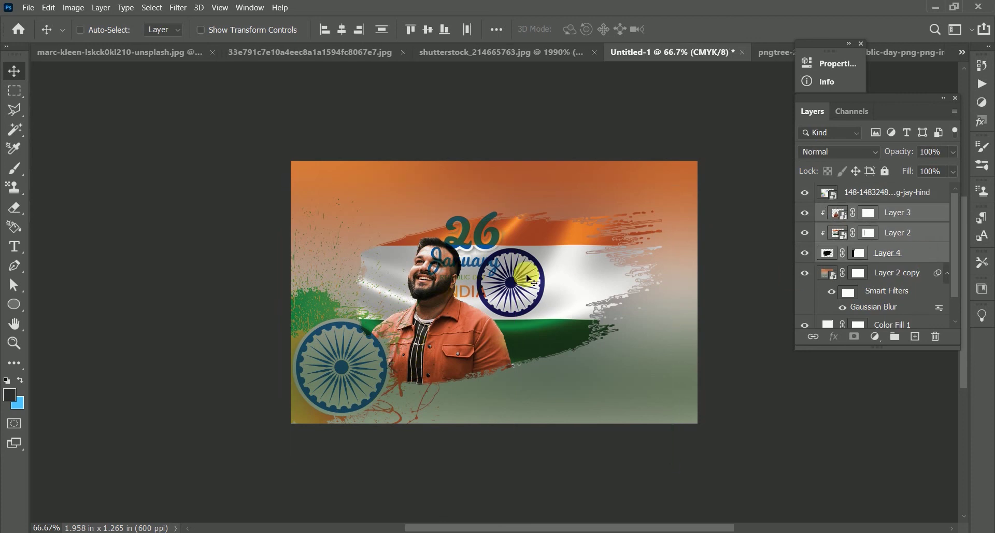
key("ctrl+t")
mouse_move(536, 273)
left_mouse_down()
mouse_move(559, 273)
mouse_move(588, 191)
left_mouse_up()
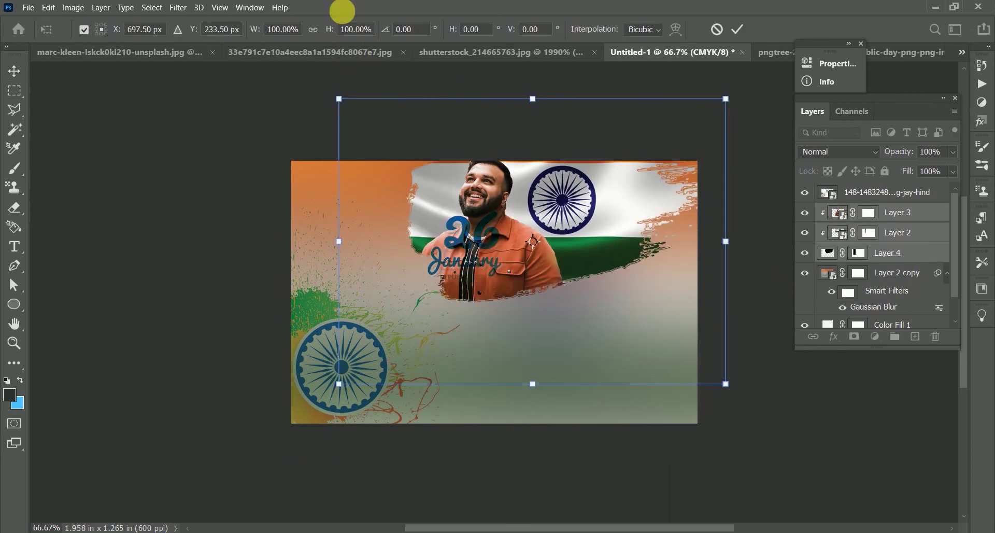
left_click(313, 34)
left_click(344, 30)
type("85")
key("Return")
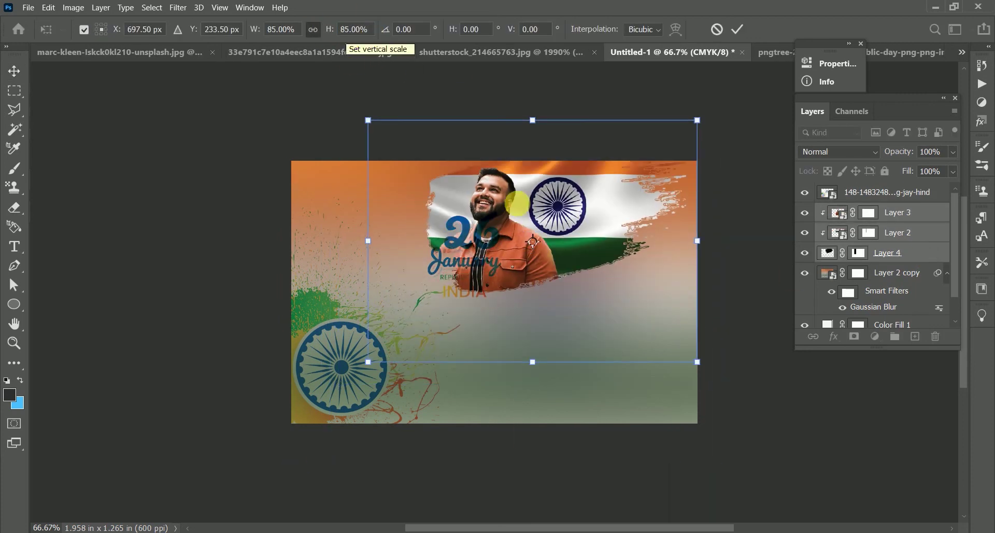
left_click_drag(555, 220, 555, 280)
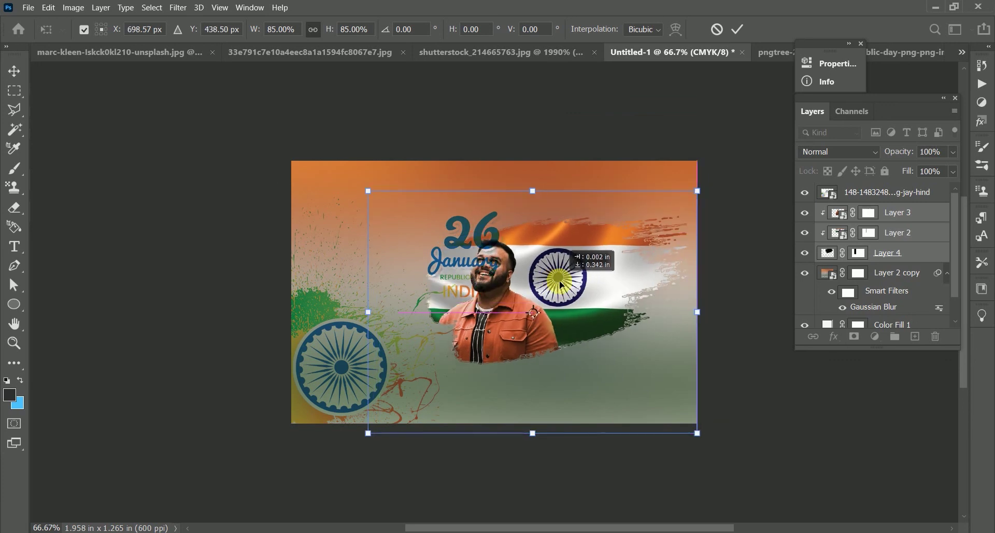
key("Return")
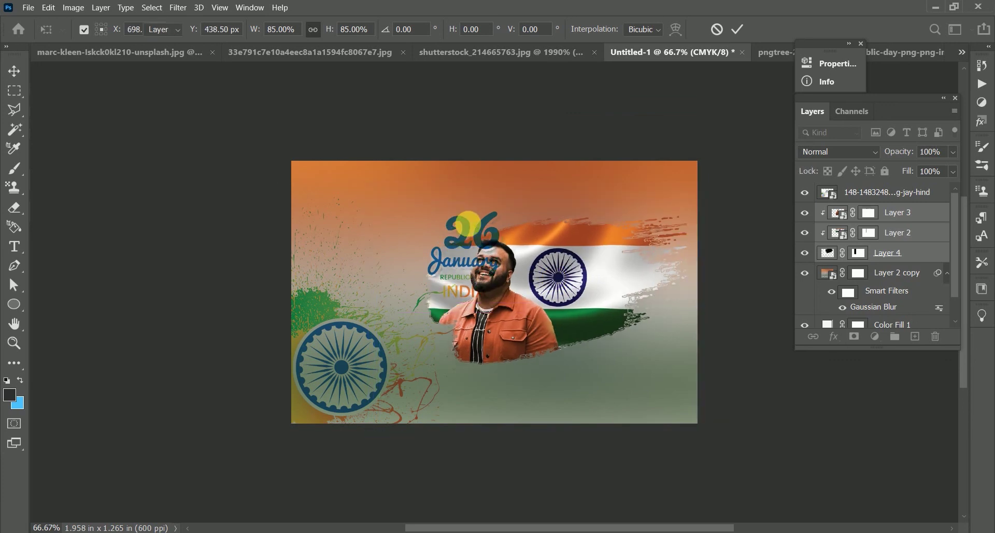
Shrink the 26 January graphic to about 5.9% and tuck it into the lower-left corner
left_click(469, 222)
key("ctrl+t")
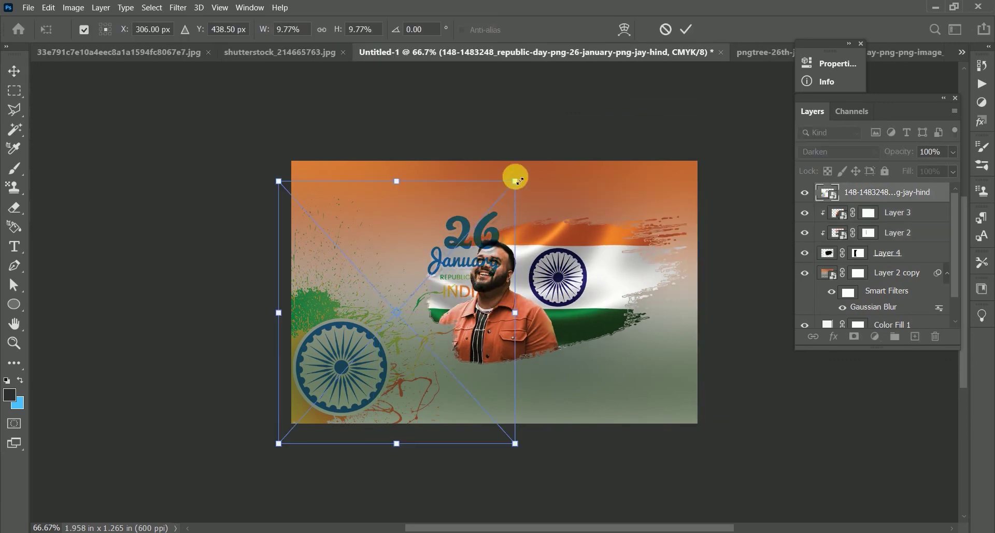
left_click_drag(518, 180, 442, 262)
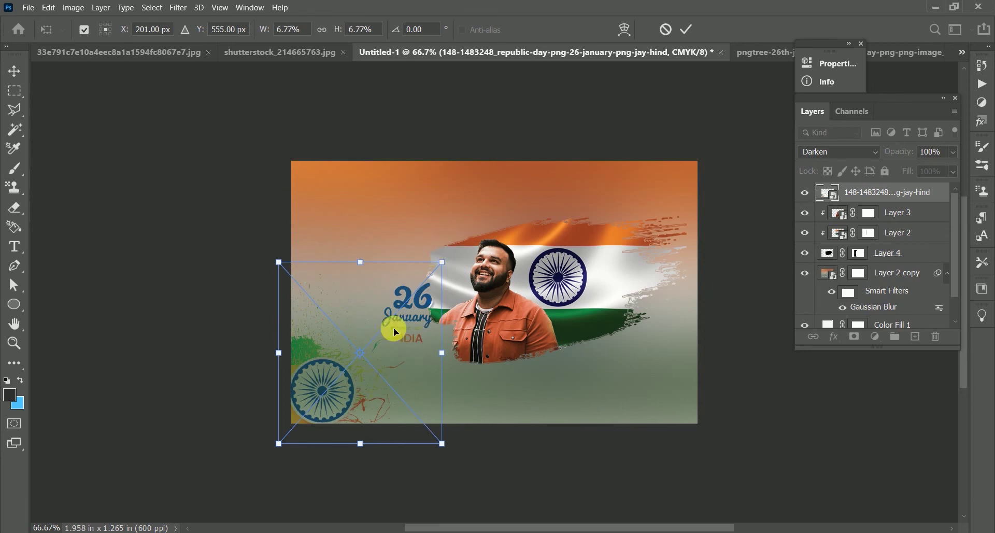
left_click_drag(393, 328, 394, 327)
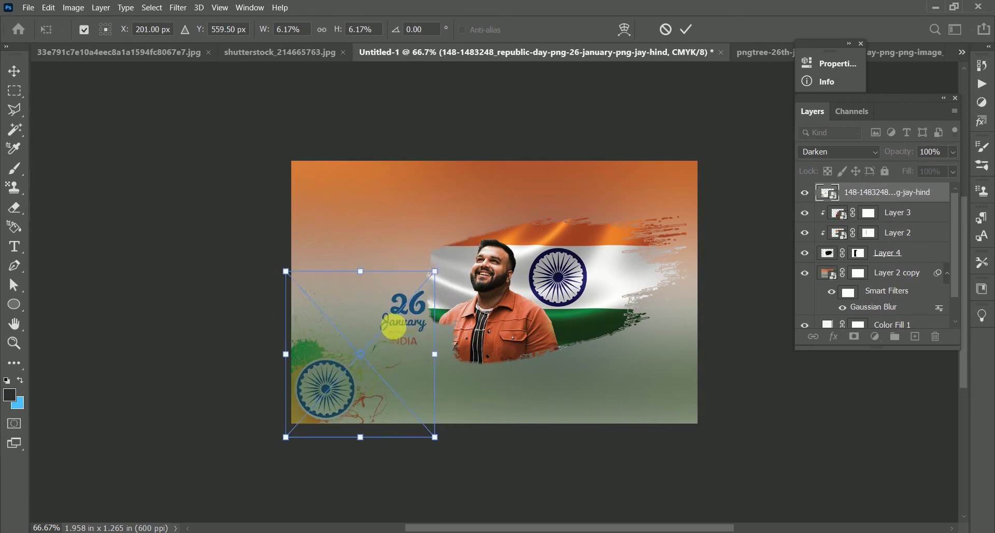
left_click_drag(435, 271, 433, 276)
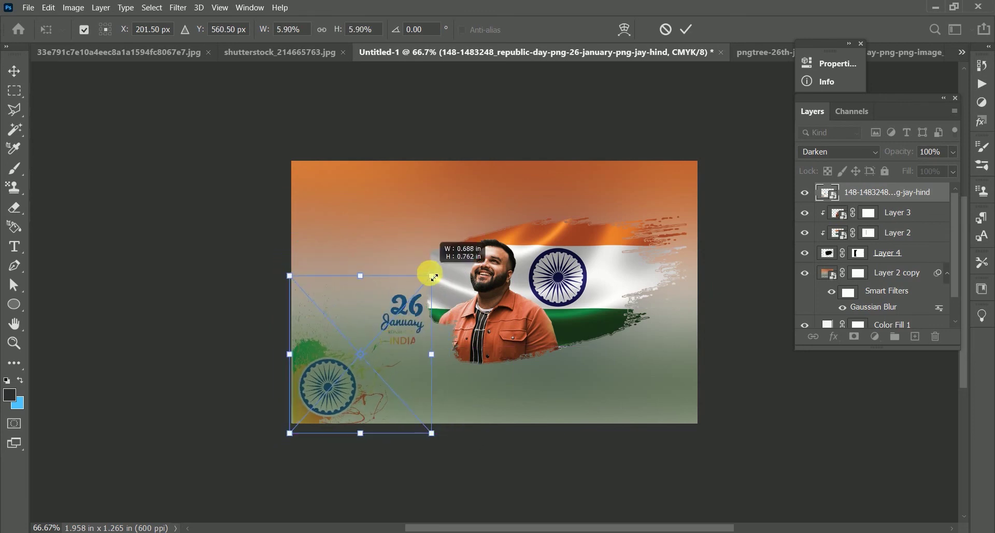
key("Return")
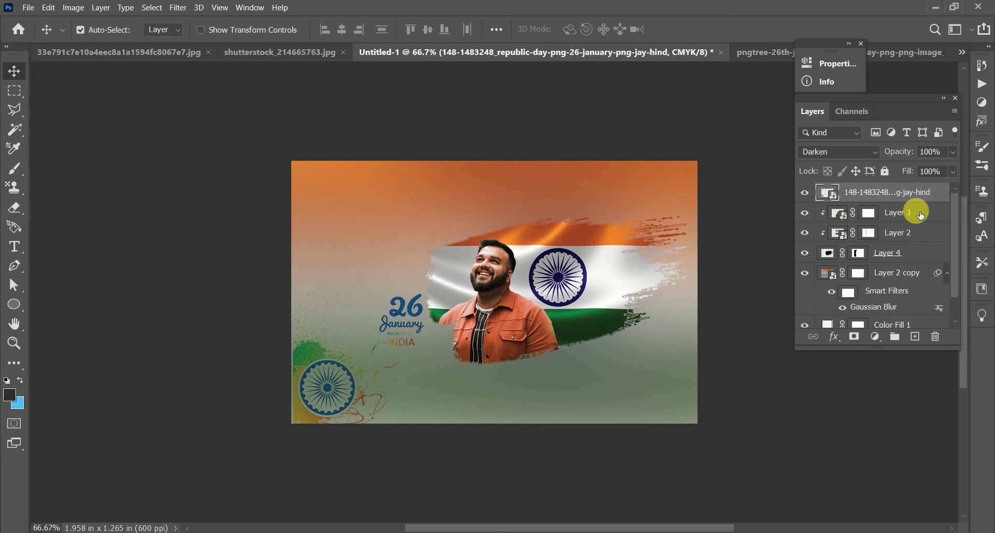
Add empty Layer 5 above Layer 3, set background colour to ffffff, and nudge the graphic
left_click(920, 211)
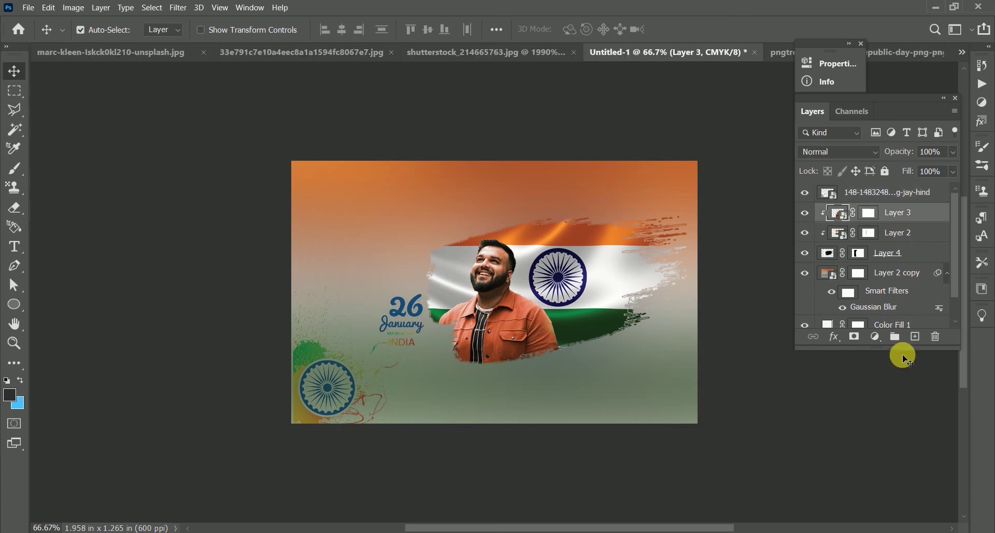
left_click(916, 340)
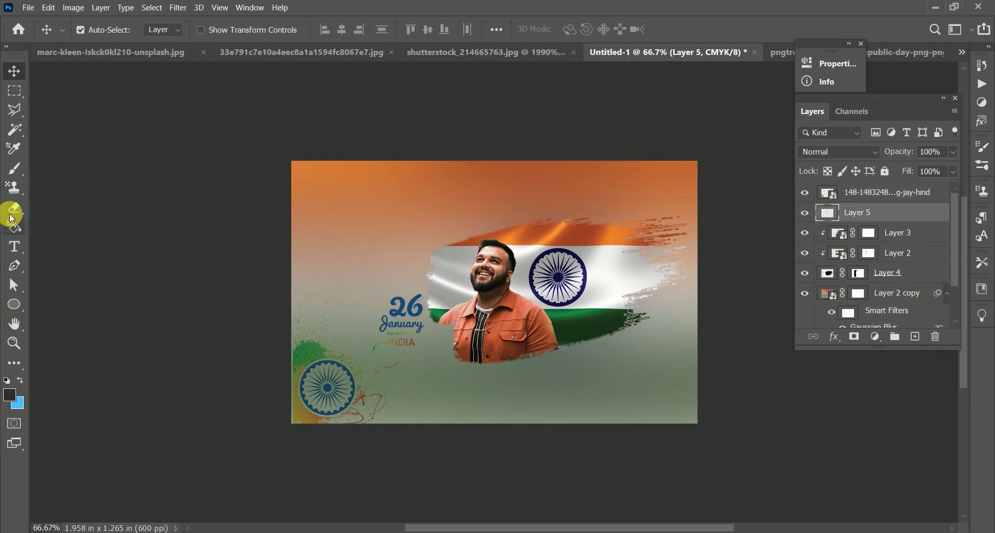
left_click(17, 402)
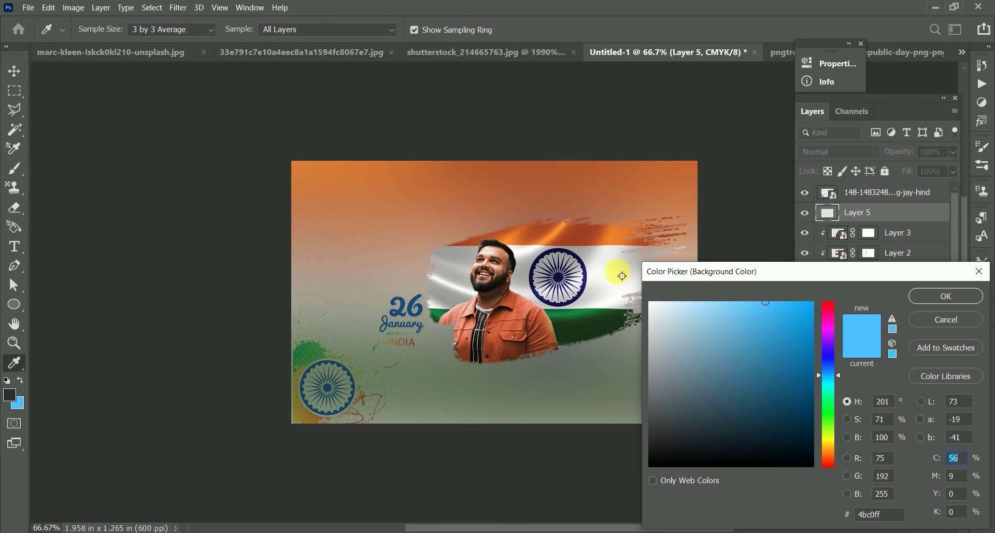
left_click(620, 270)
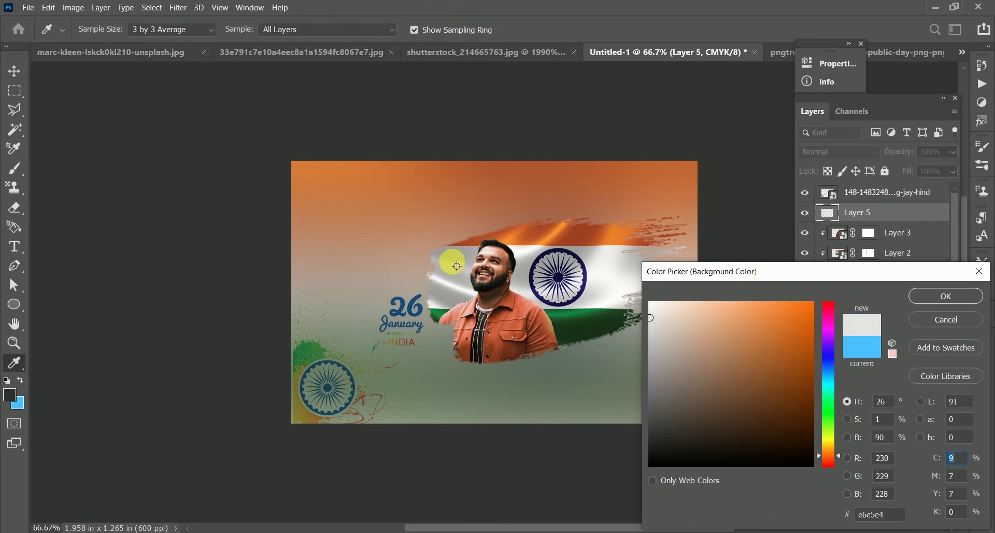
left_click(601, 281)
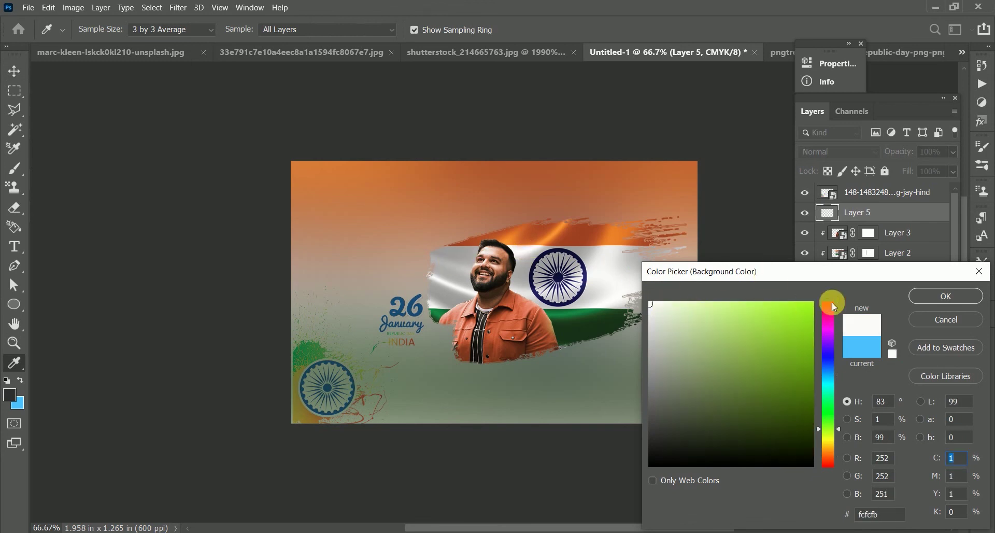
left_click_drag(656, 314, 647, 300)
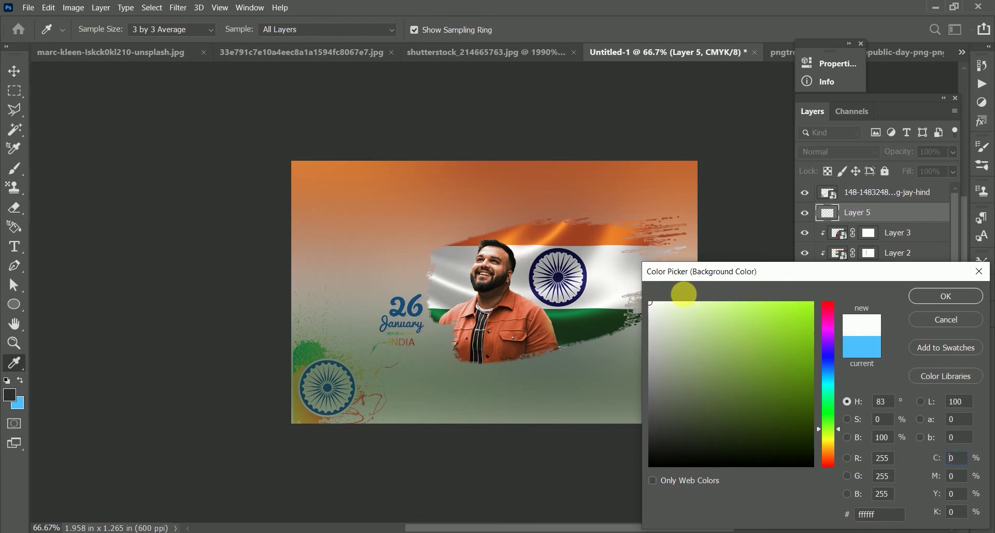
left_click(902, 298)
key("v")
left_click_drag(334, 397, 329, 397)
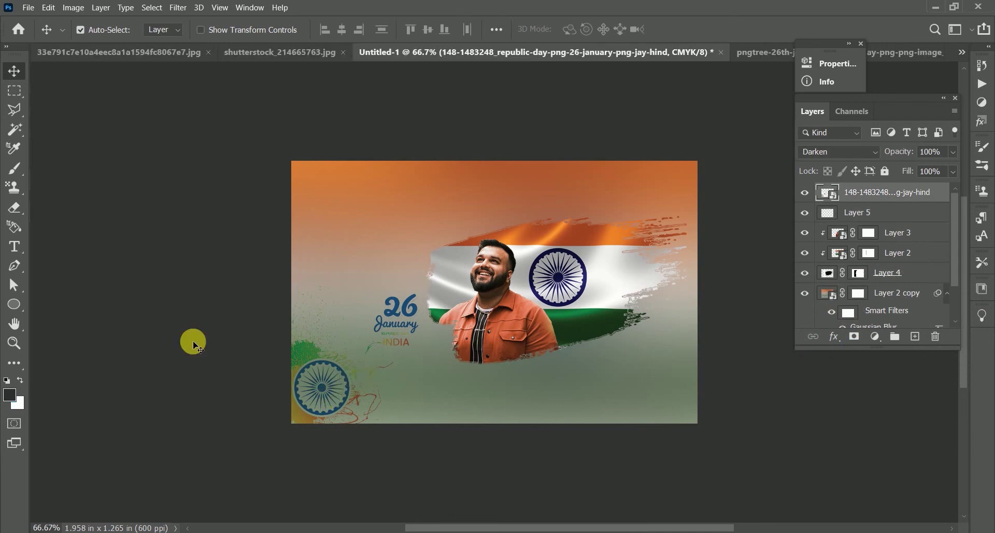
Try dark and white brush strokes on Layer 5 near the chakra, undoing both
left_click(15, 167)
left_click(860, 212)
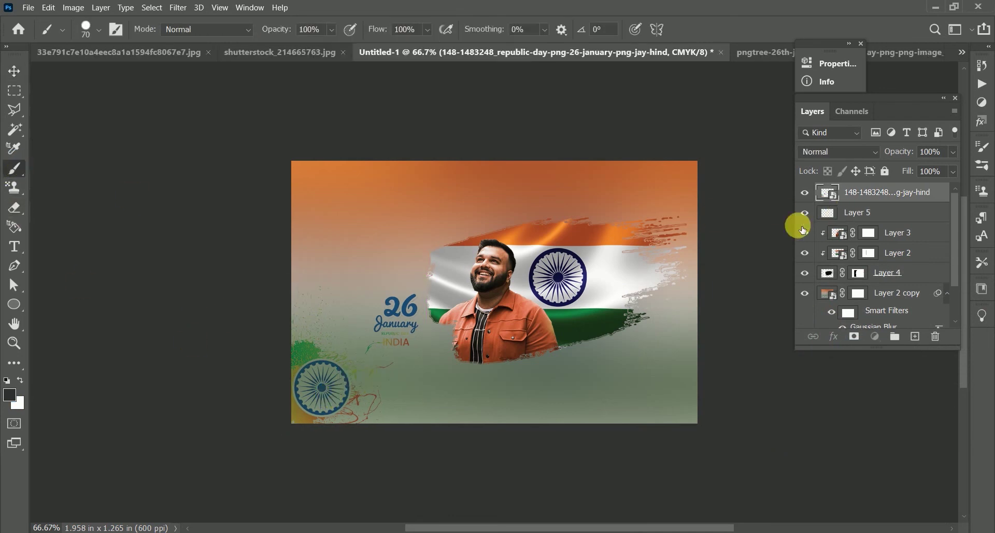
left_click_drag(269, 313, 343, 367)
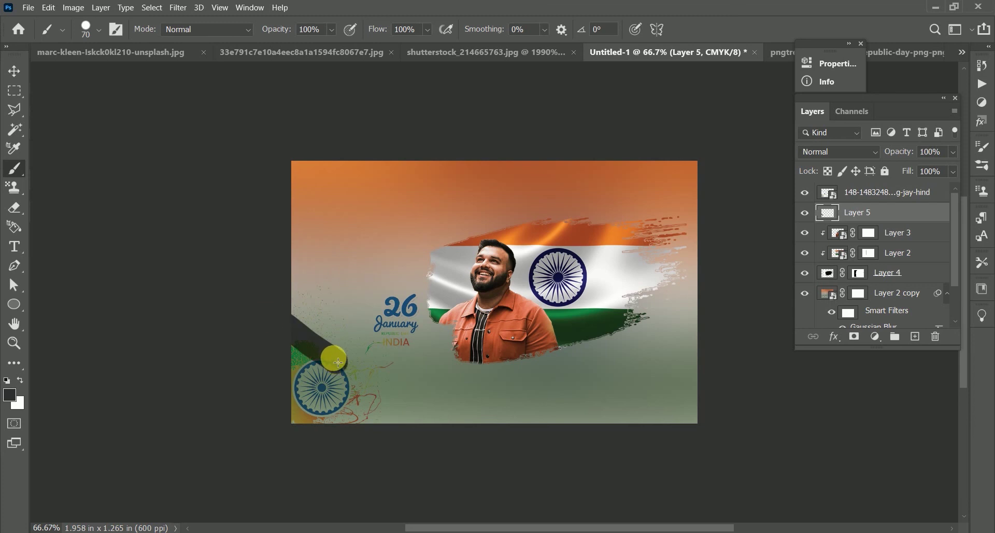
key("ctrl+z")
left_click(21, 378)
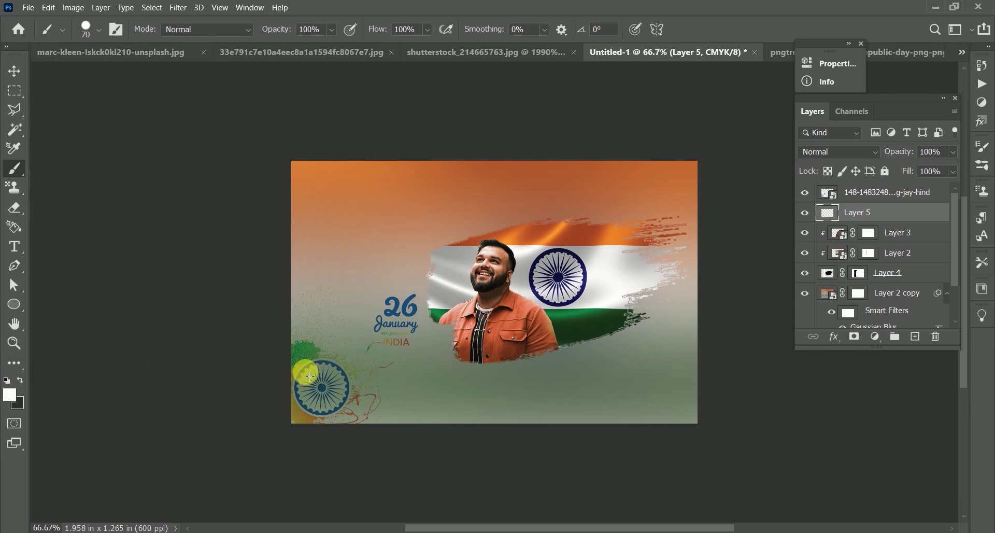
left_click_drag(346, 375, 347, 379)
key("ctrl+z")
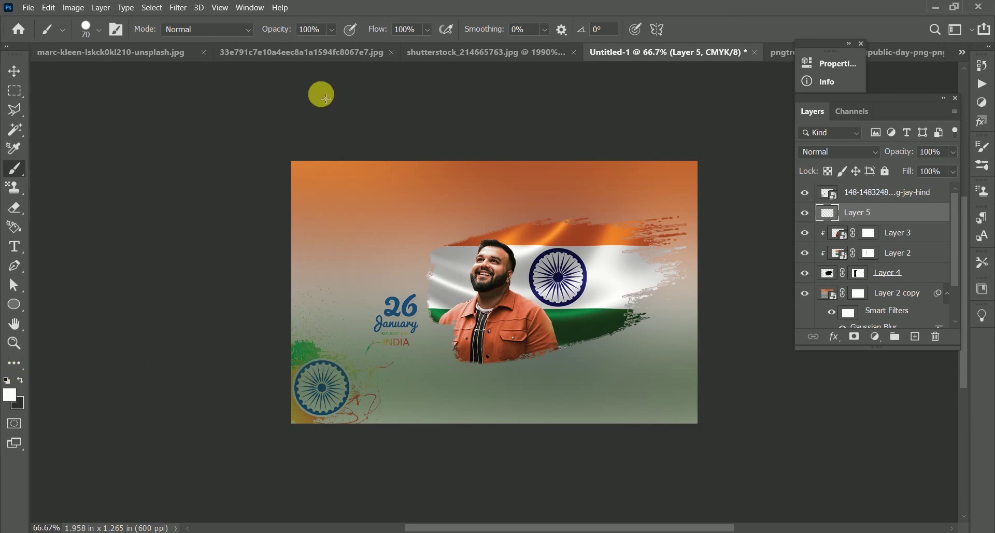
Paint a soft round 175 px white glow around the chakra and 26 January text at 66% flow
right_click(328, 197)
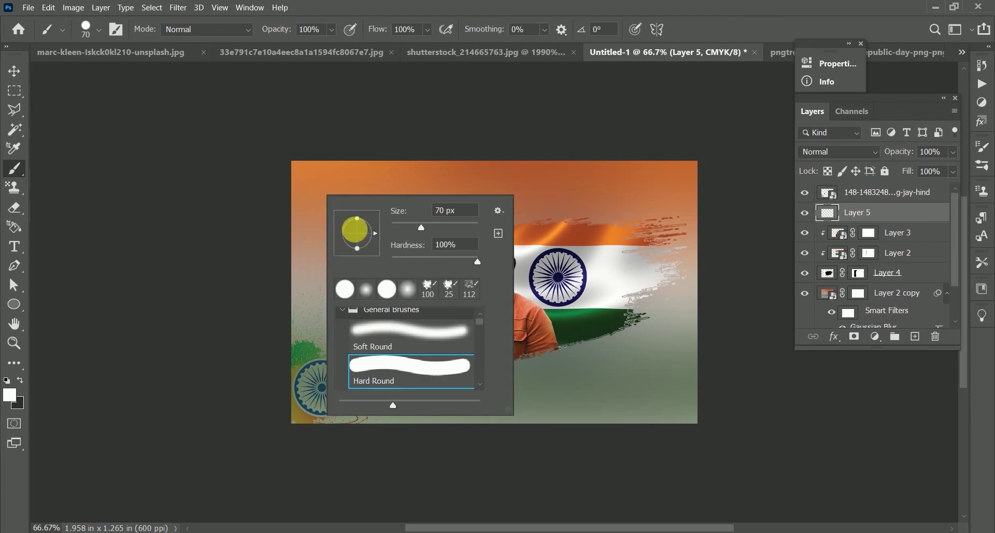
left_click(313, 345)
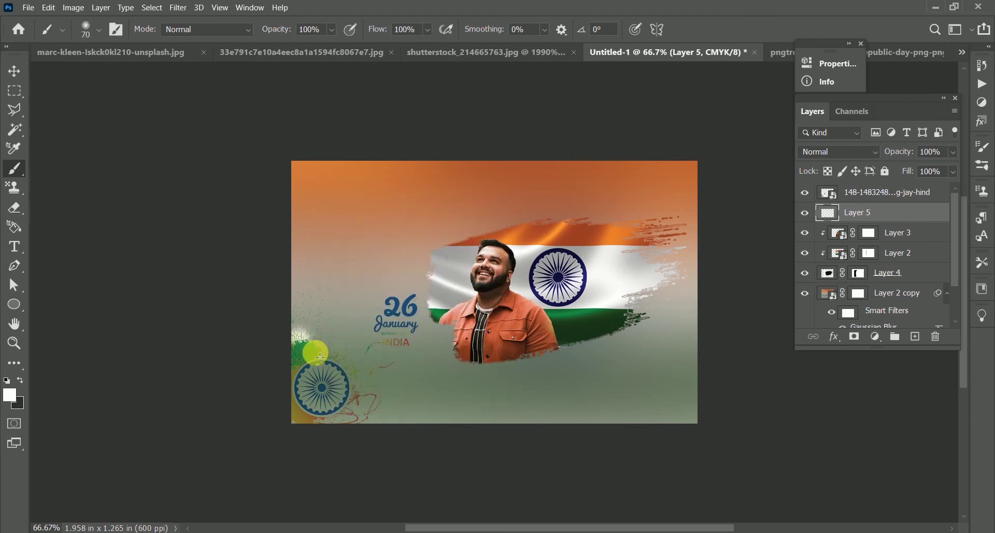
key("bracketright")
mouse_move(314, 384)
left_mouse_down()
mouse_move(334, 406)
mouse_move(289, 350)
mouse_move(321, 415)
mouse_move(302, 368)
mouse_move(352, 432)
mouse_move(373, 428)
mouse_move(363, 394)
mouse_move(301, 363)
mouse_move(342, 399)
left_mouse_up()
left_click(280, 31)
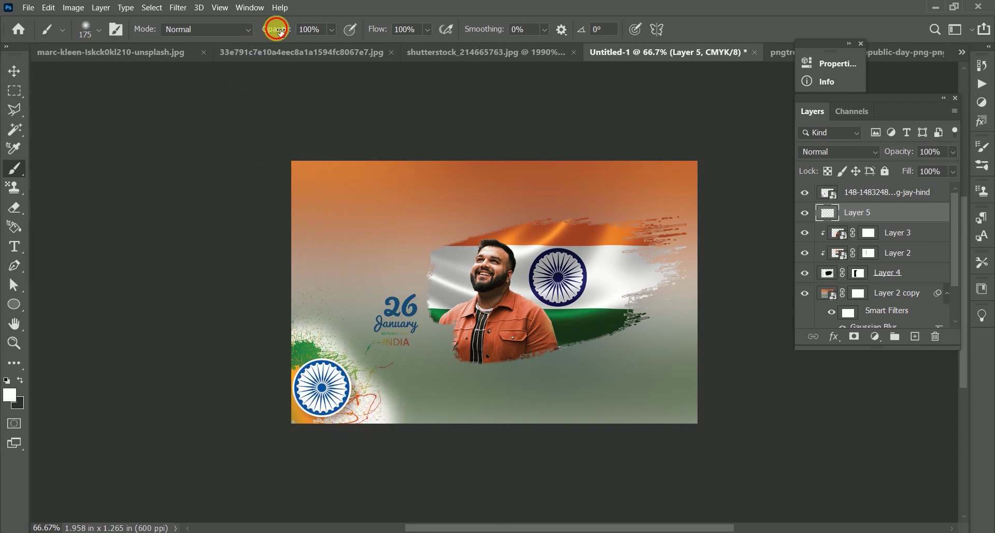
left_click_drag(364, 34, 395, 70)
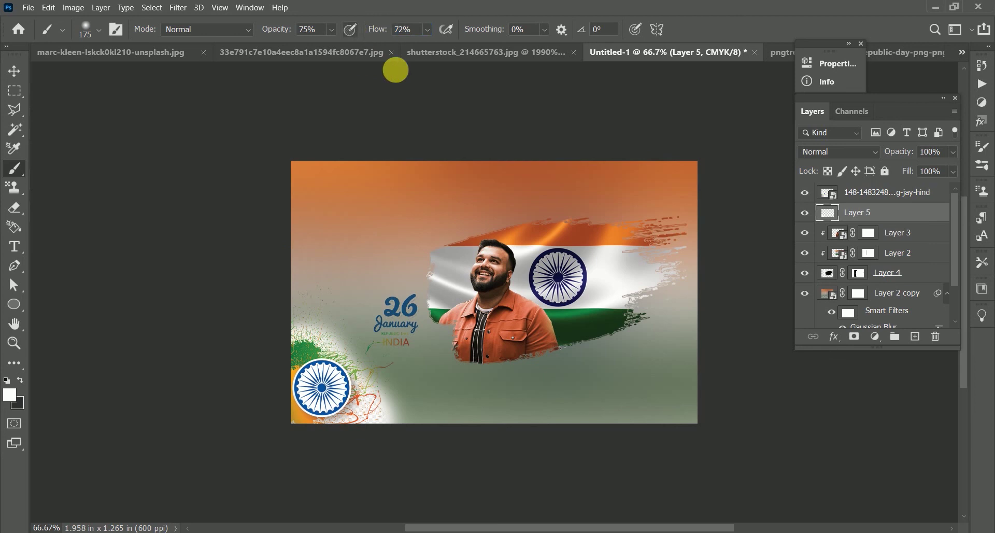
left_click_drag(380, 36, 271, 27)
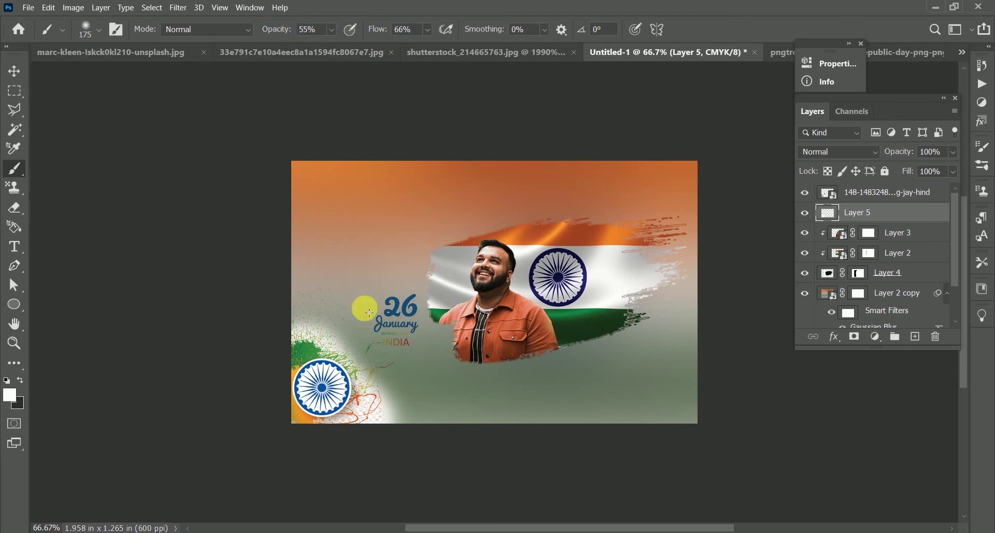
mouse_move(372, 372)
left_mouse_down()
mouse_move(362, 288)
mouse_move(440, 417)
mouse_move(414, 375)
left_mouse_up()
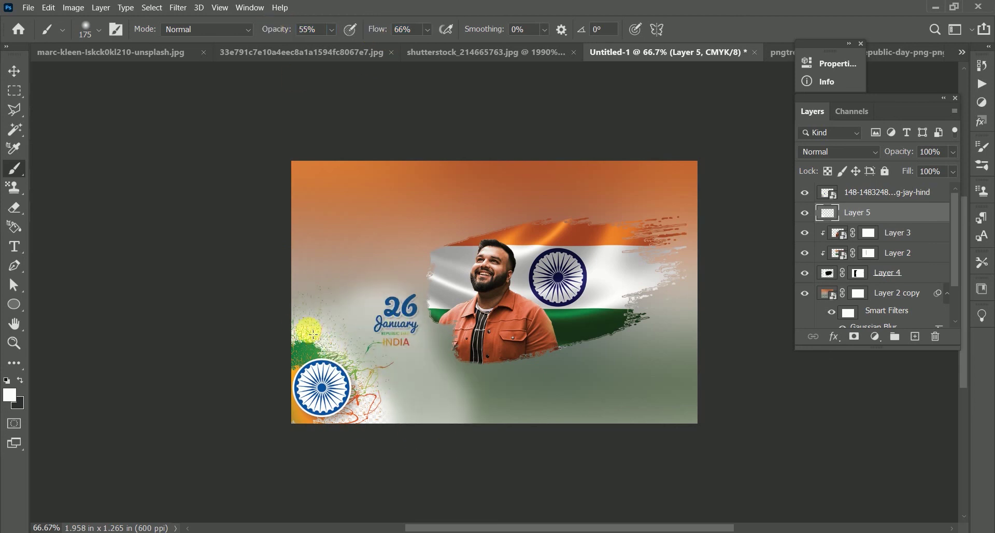
Lower brush opacity to 18% and flow to 42%, then move Layer 5 beneath Layer 4
left_click_drag(294, 32, 285, 35)
left_click_drag(375, 31, 369, 35)
left_click_drag(297, 32, 293, 33)
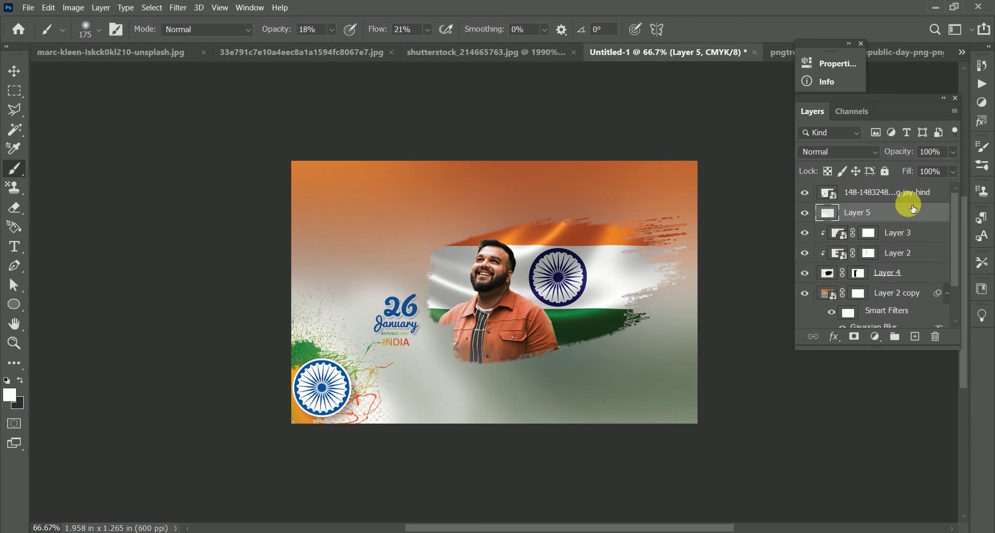
left_click_drag(914, 220, 904, 282)
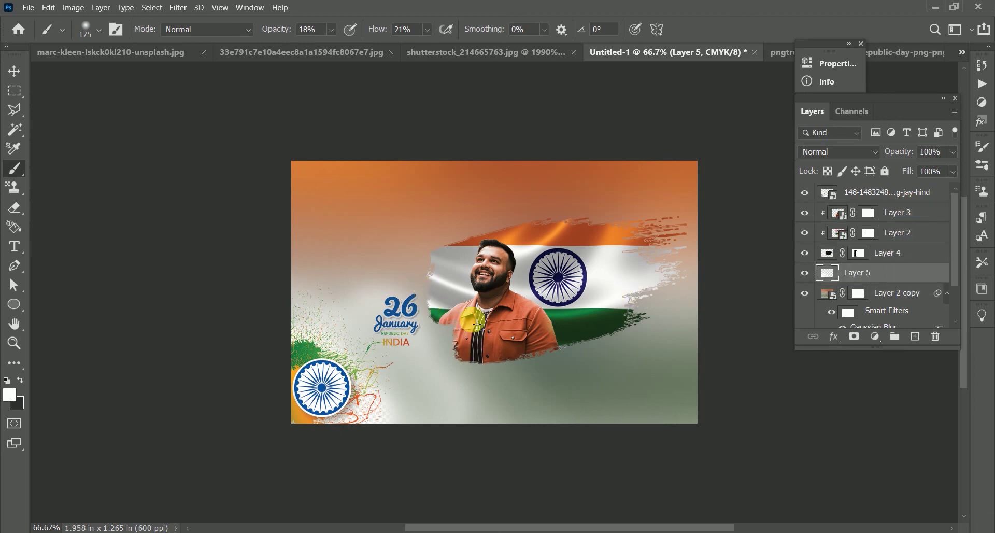
Reduce the Gaussian Blur radius on Layer 2 copy to 95.6
left_click(14, 70)
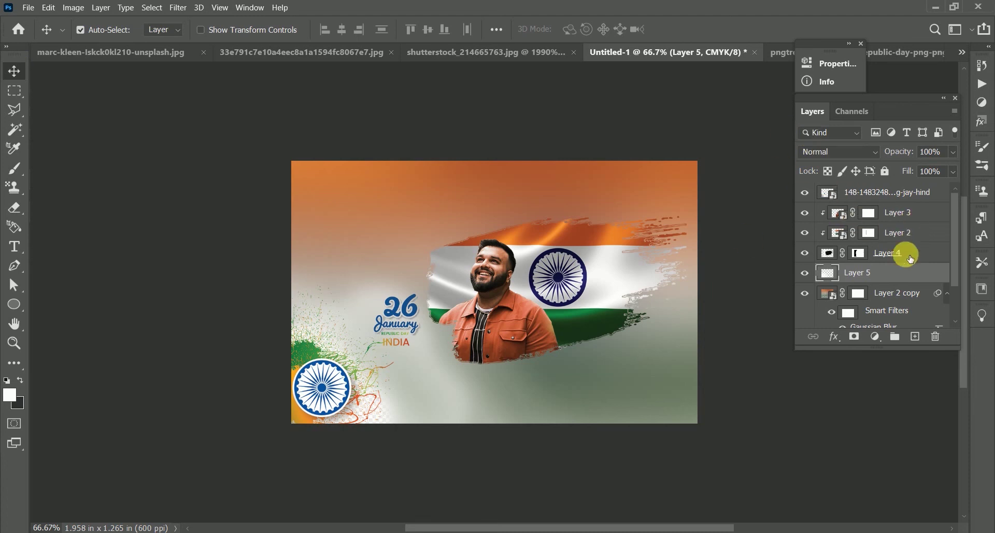
left_click(895, 295)
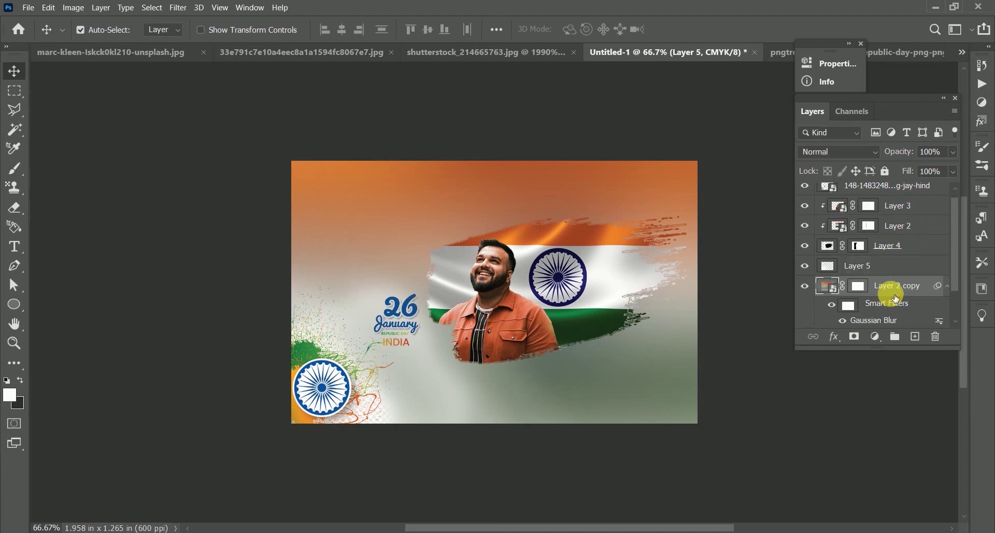
double_click(867, 321)
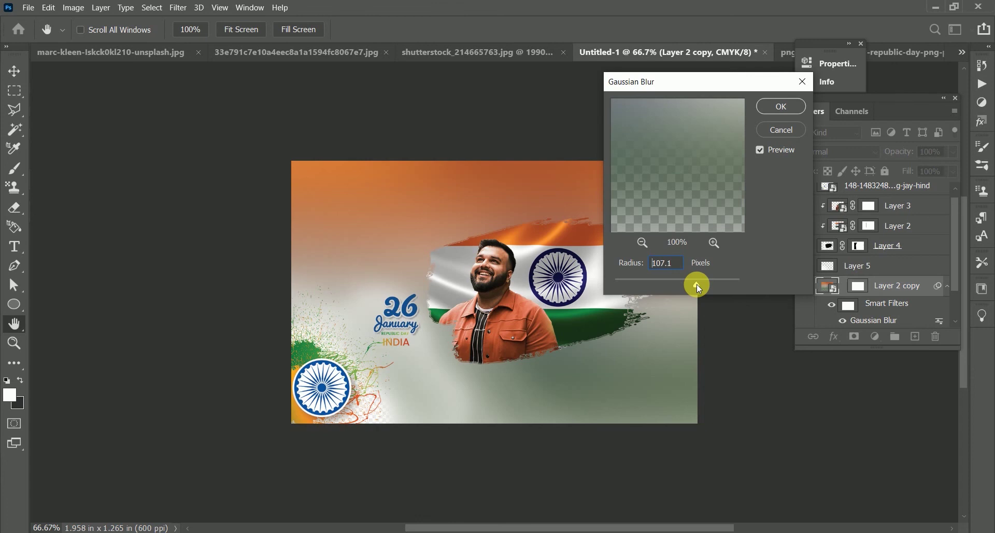
left_click_drag(696, 284, 694, 284)
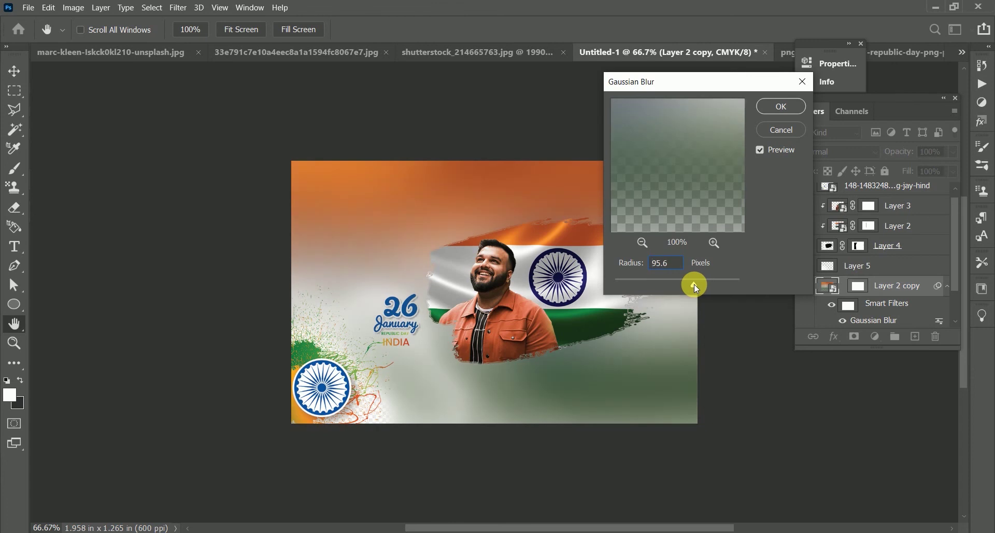
left_click(776, 108)
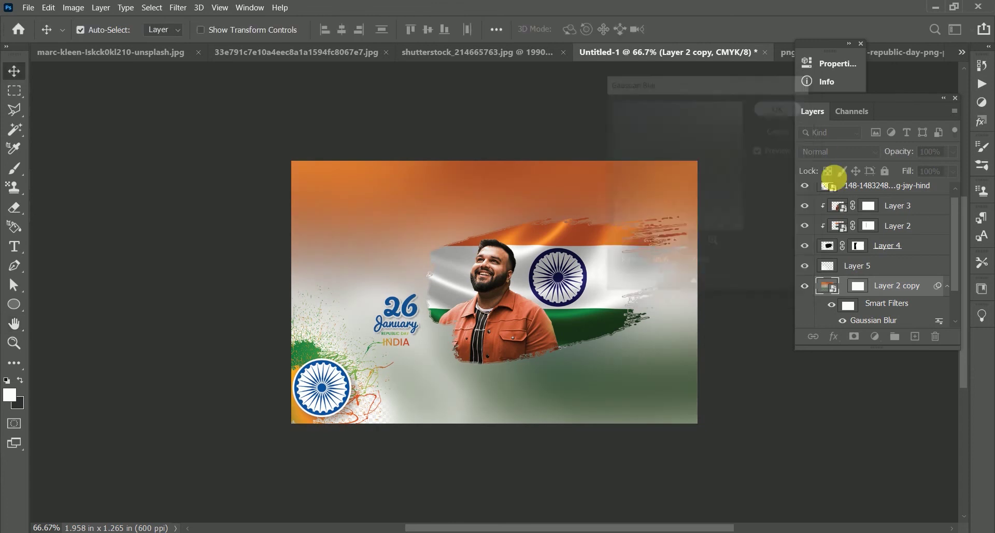
Select Layer 3 and browse the adjustment layer list without adding one
scroll(953, 212, "up", 1)
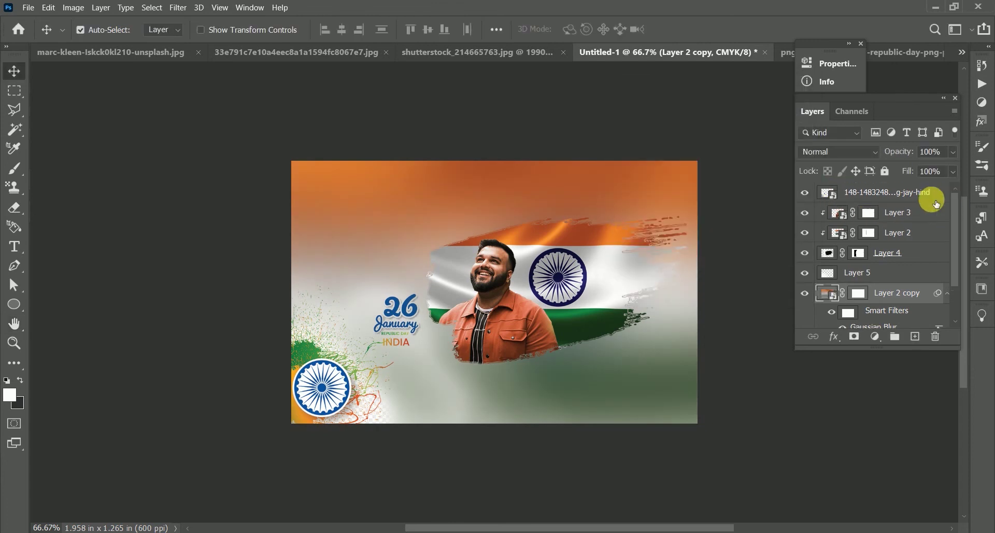
left_click(923, 212)
left_click(875, 338)
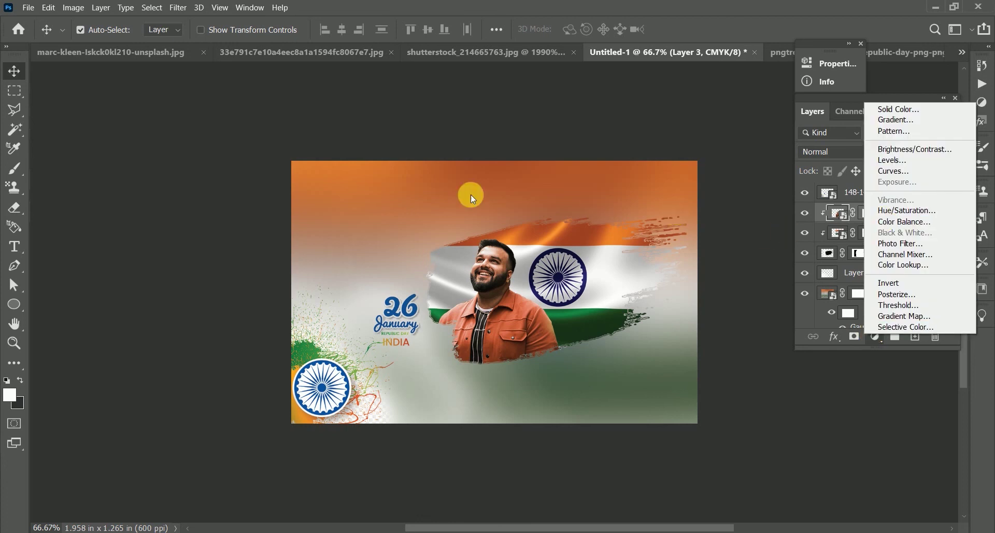
left_click(155, 136)
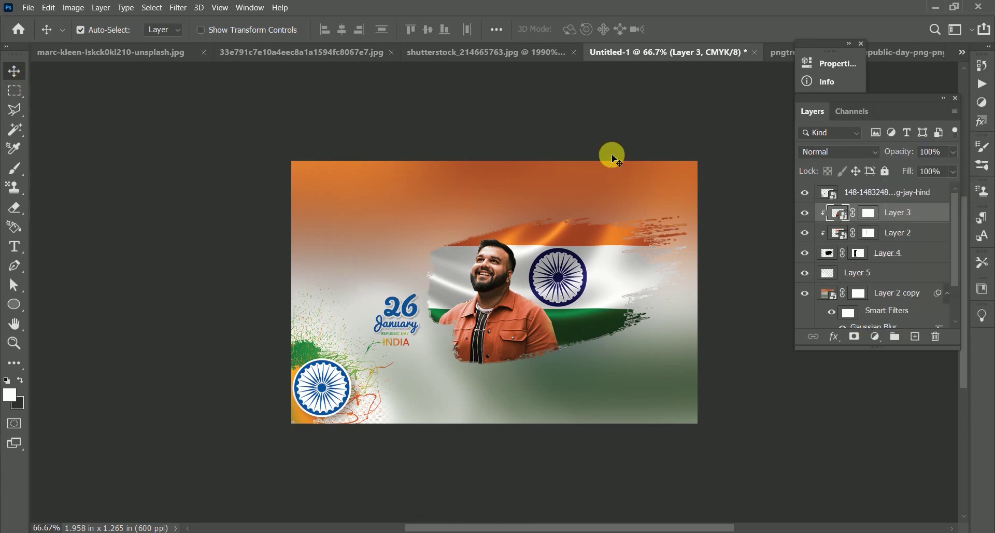
Compare the blur on and off, then raise the Gaussian Blur radius to about 113 px
left_click(892, 301)
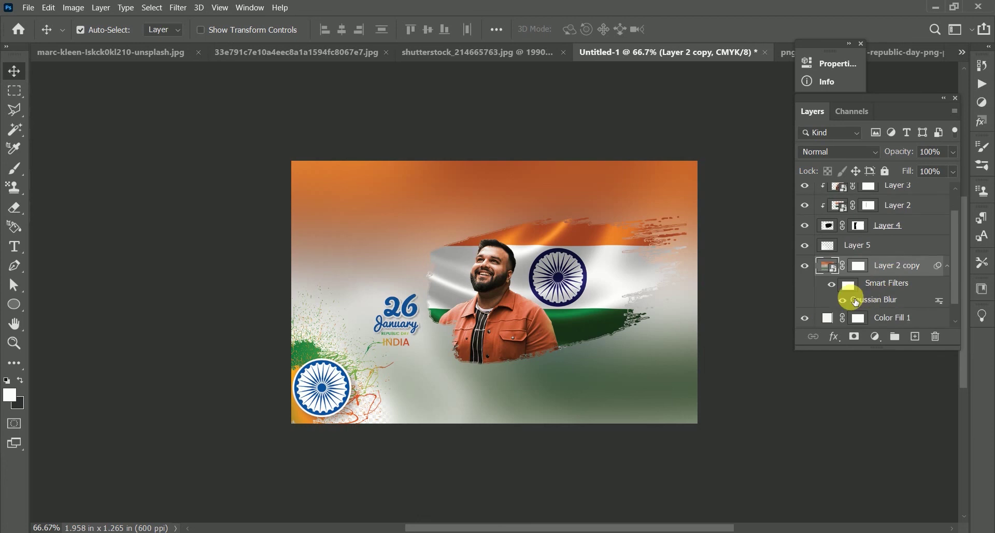
left_click(842, 301)
left_click(842, 300)
double_click(856, 303)
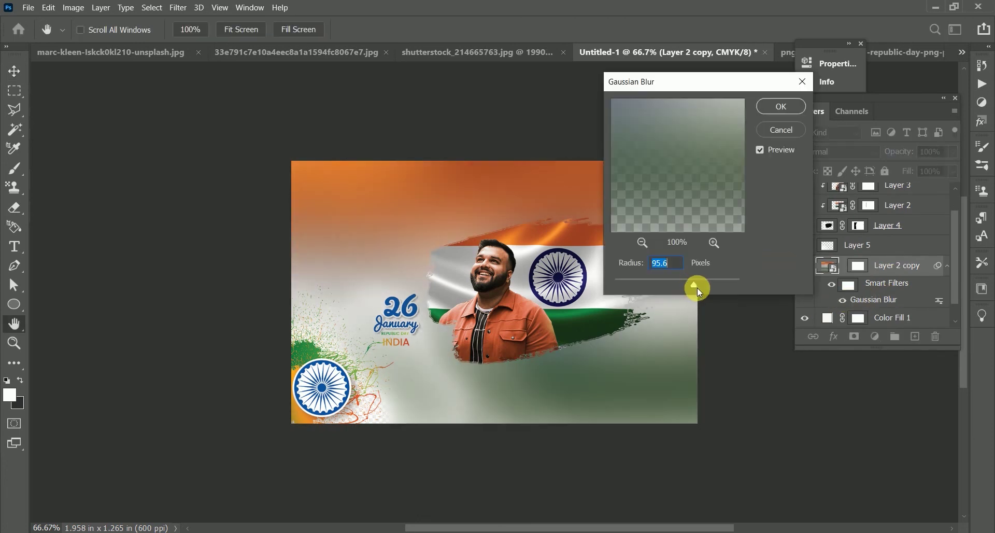
left_click_drag(698, 287, 700, 280)
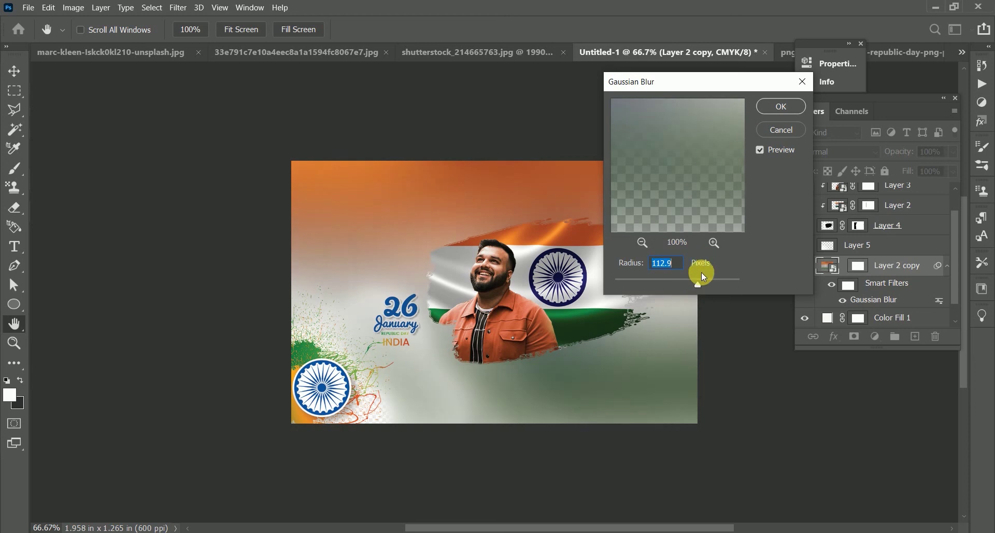
left_click(777, 107)
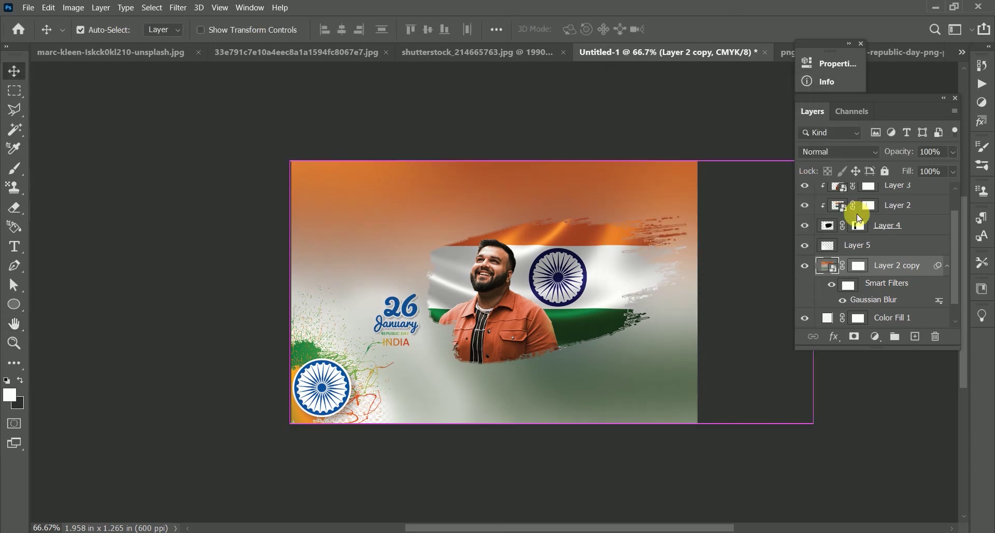
Duplicate the white glow Layer 5 into Layer 5 copy
key("ctrl+shift+s")
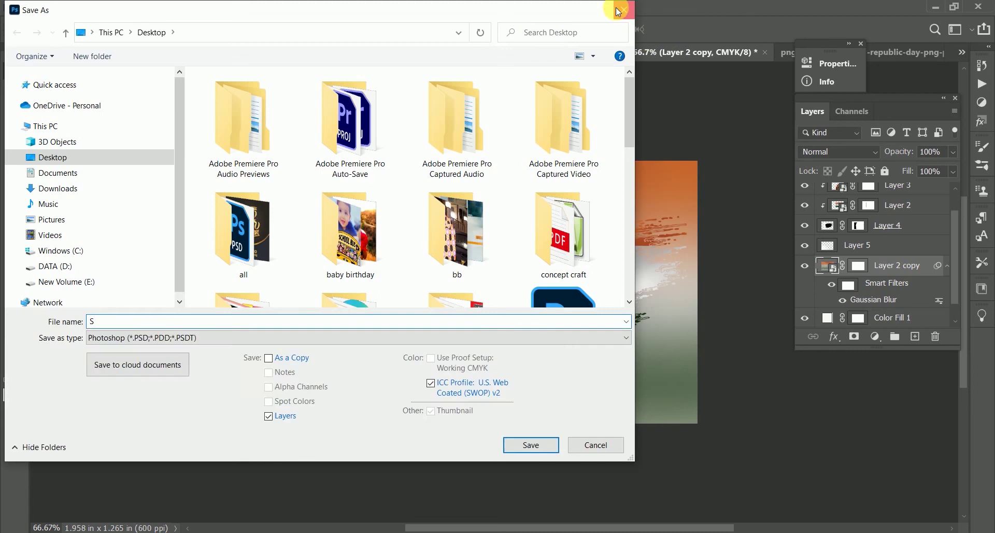
key("Escape")
left_click(863, 245)
key("ctrl+j")
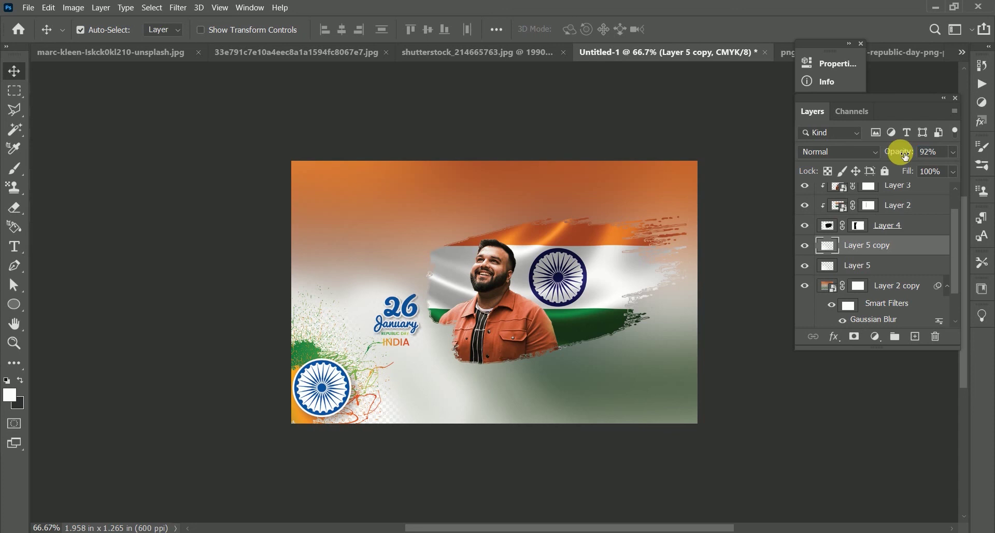
Scale Layer 5 copy outward toward the top right to spread the white glow
key("ctrl+t")
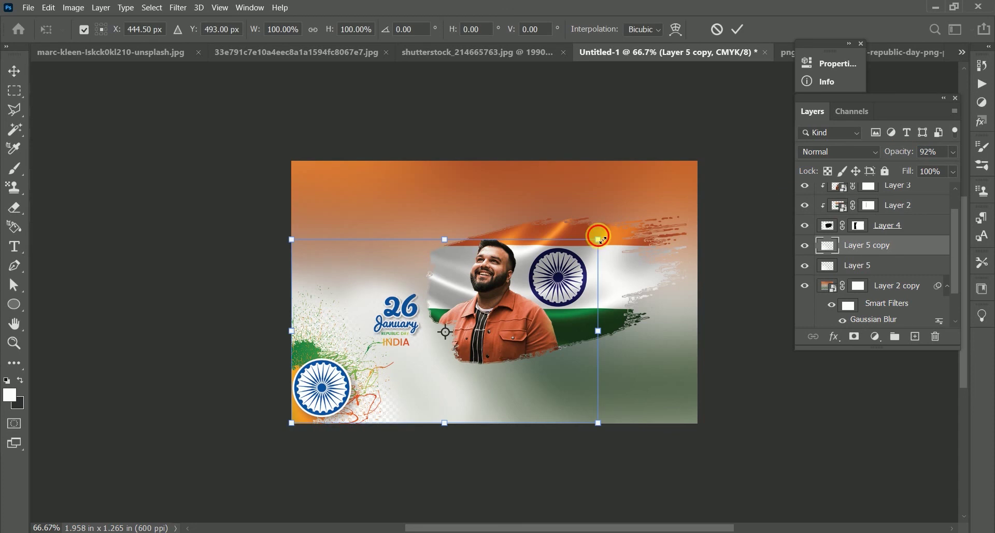
left_click_drag(599, 239, 641, 205)
key("Return")
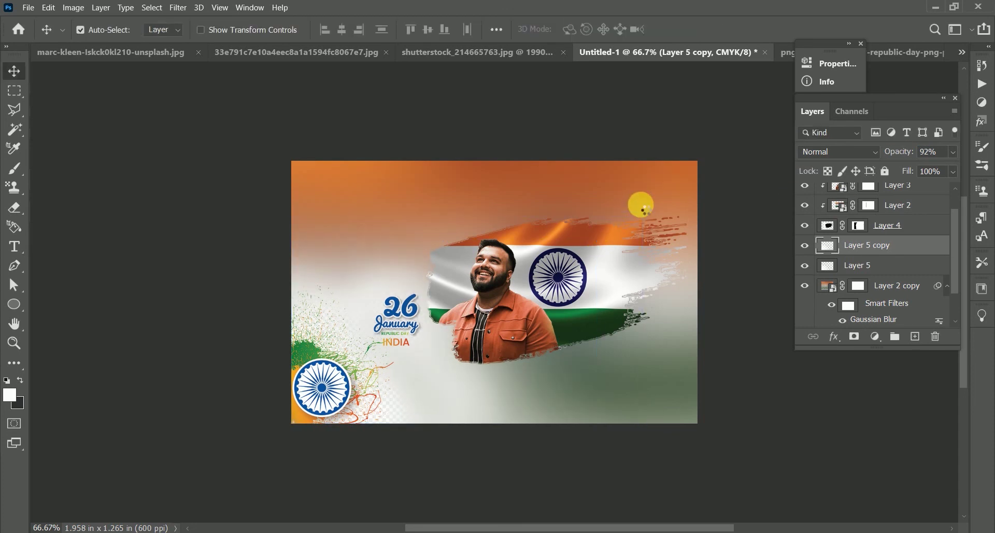